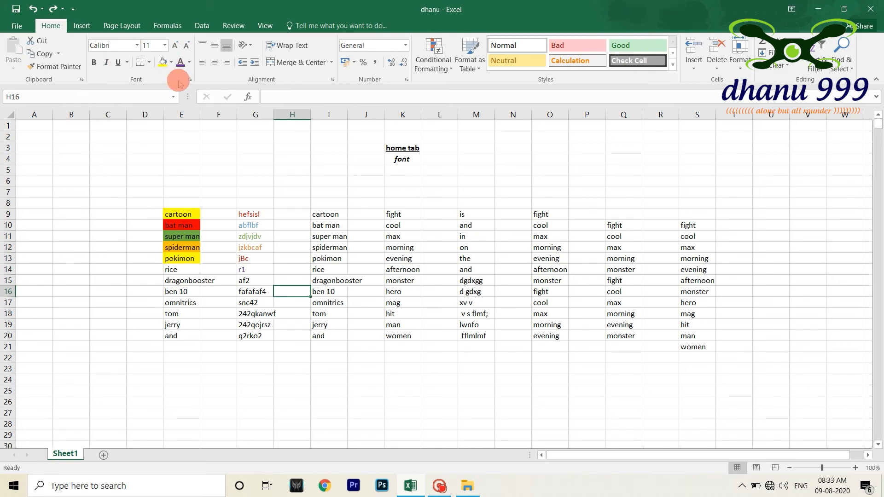
# Set the font of the word list in K9:K21 to Arial Black.
pyautogui.moveTo(169, 214); pyautogui.dragTo(189, 335)
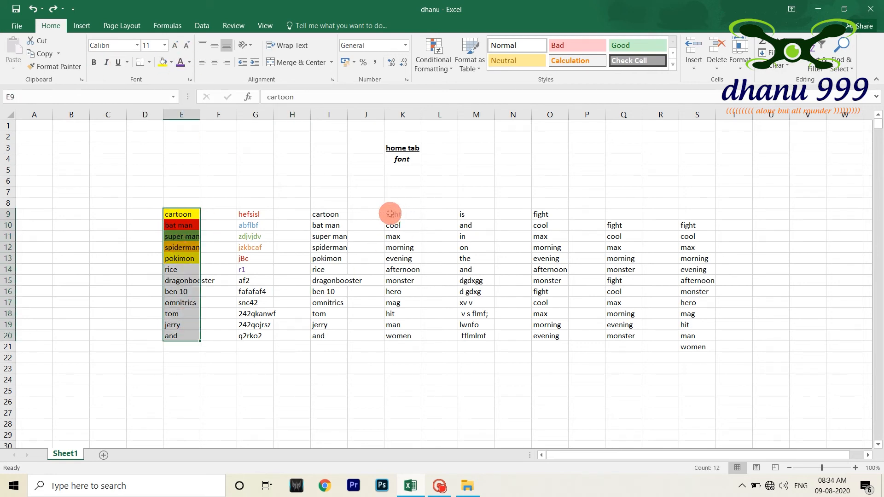
pyautogui.moveTo(390, 214); pyautogui.dragTo(395, 344)
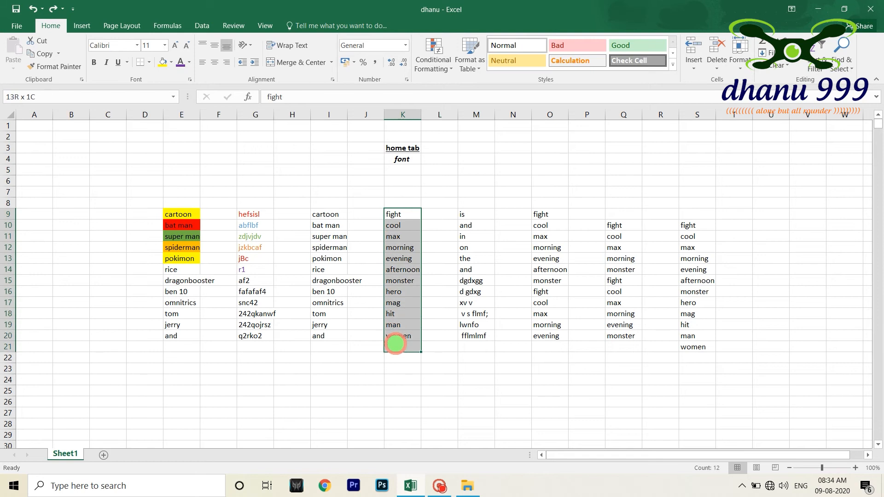
pyautogui.click(137, 45)
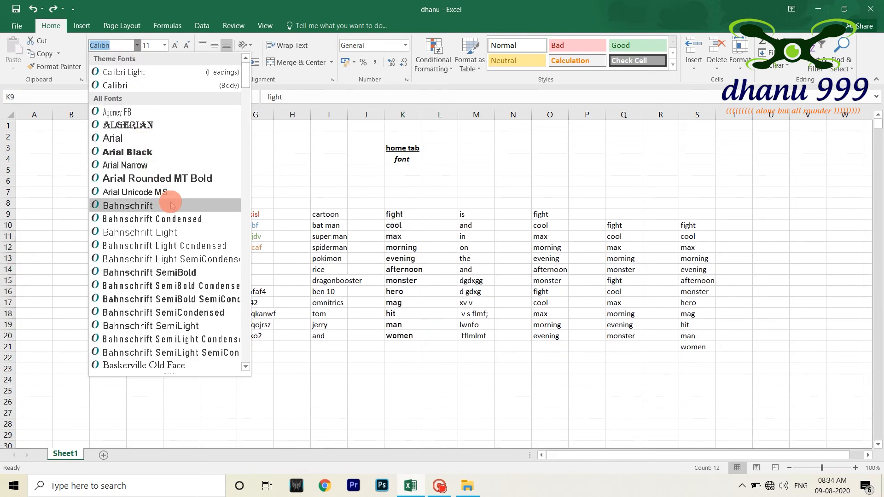
pyautogui.click(194, 151)
pyautogui.click(401, 229)
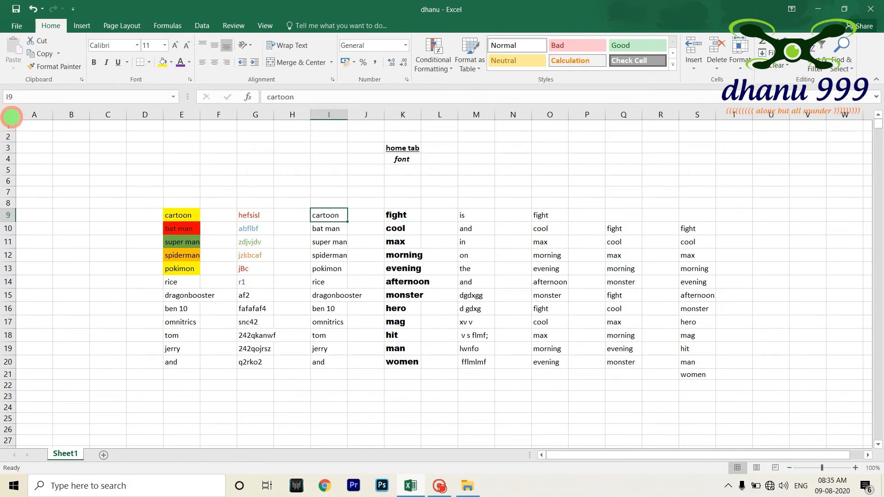
# Select the entire worksheet and try the fonts Arial Rounded MT Bold and Arial Black on it.
pyautogui.click(11, 116)
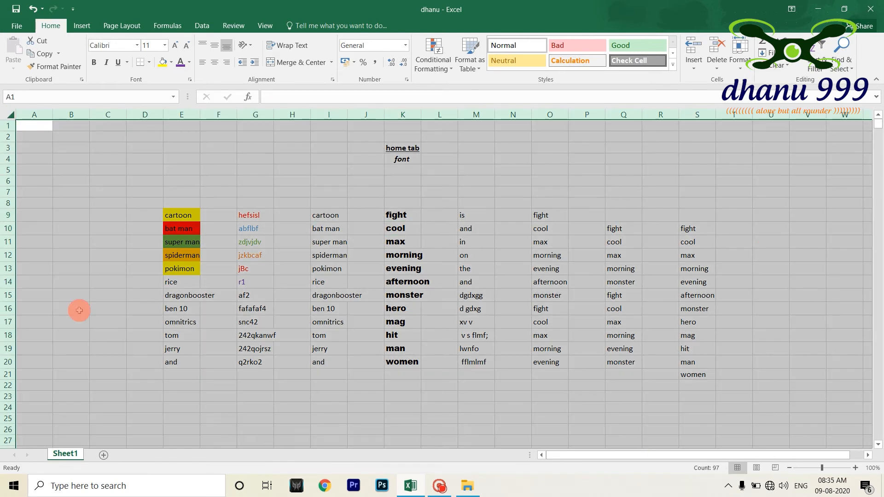
pyautogui.click(138, 46)
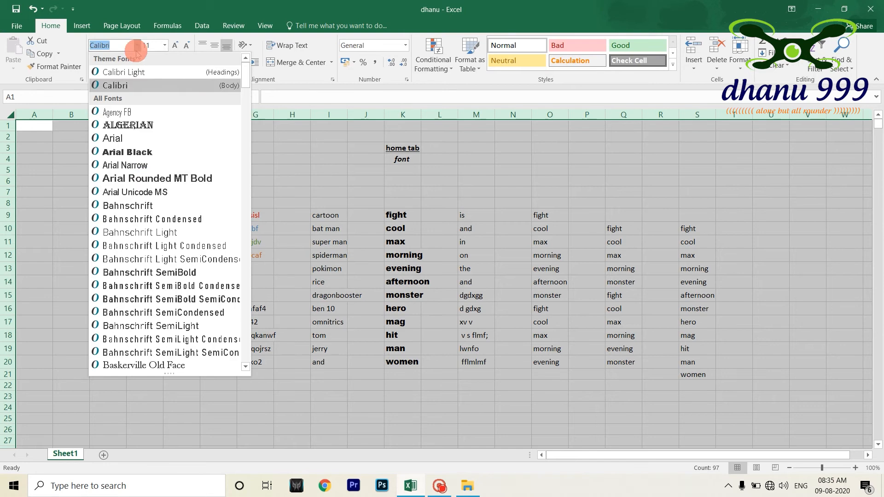
pyautogui.press('Escape')
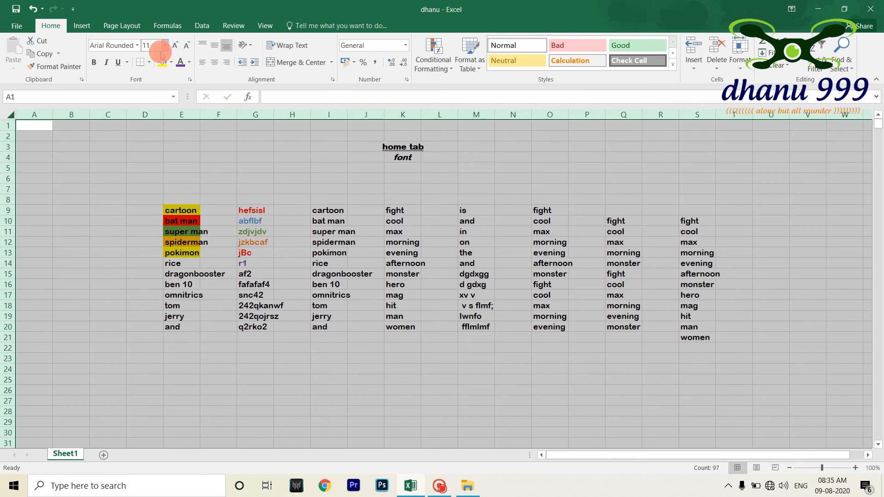
pyautogui.click(136, 45)
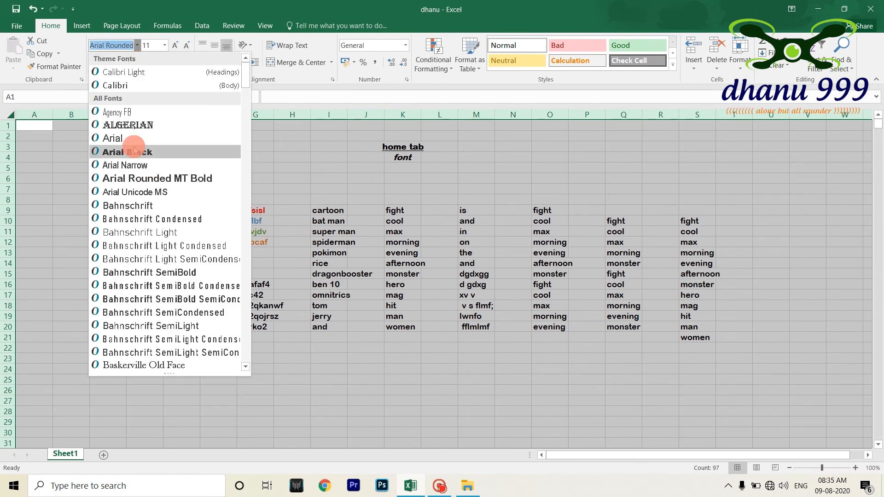
pyautogui.click(137, 163)
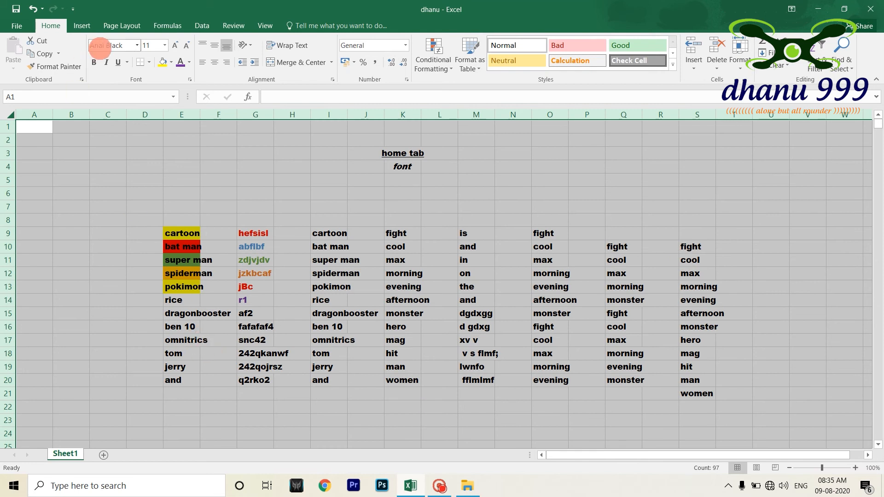
# Set the font of the entire worksheet to Times New Roman and deselect the cells.
pyautogui.click(137, 45)
pyautogui.write('ti')
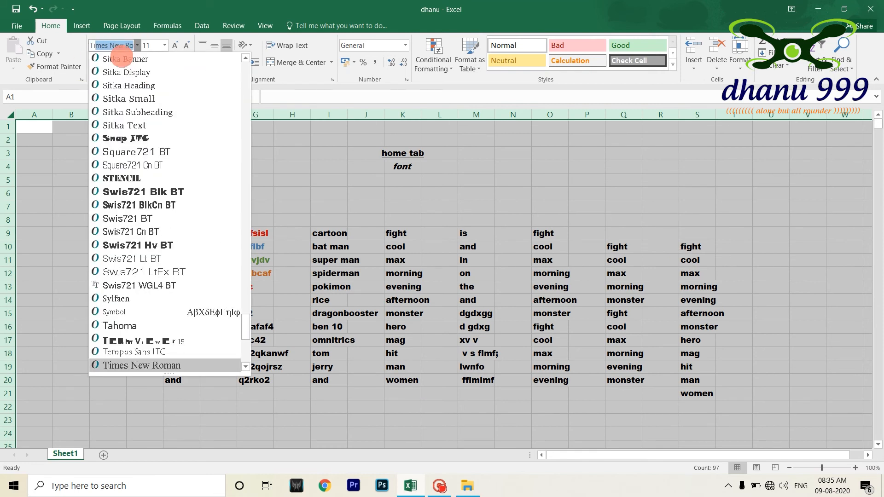
pyautogui.click(144, 364)
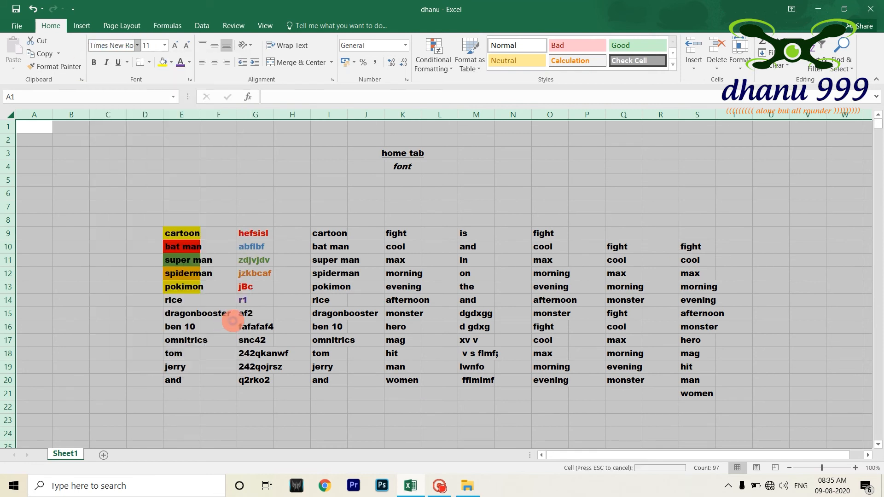
pyautogui.click(229, 185)
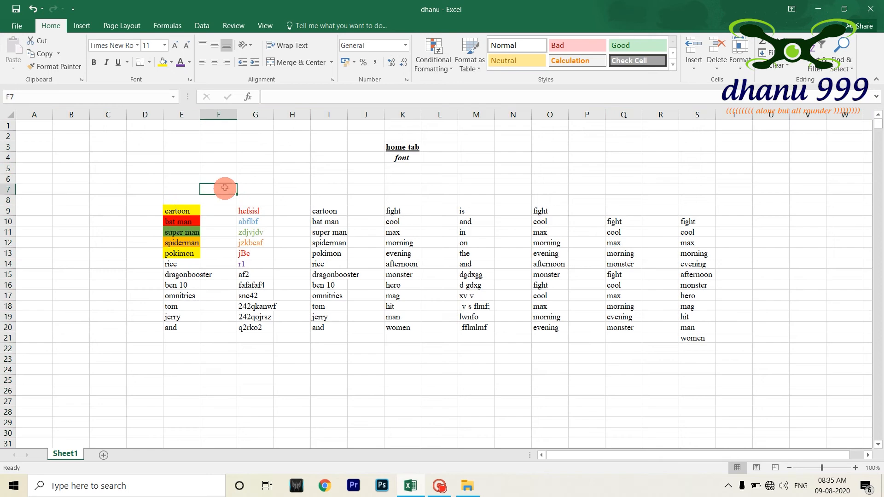
# Select the whole of column E, followed by only the range E8:E20.
pyautogui.click(179, 211)
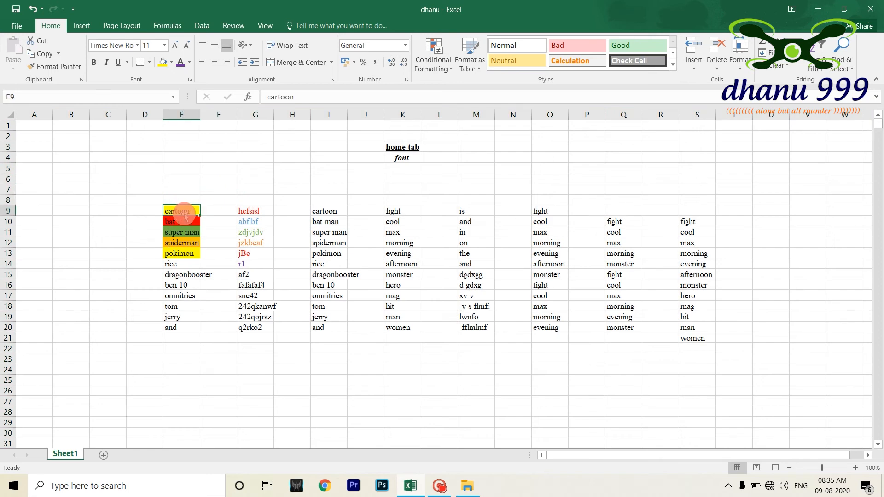
pyautogui.click(181, 114)
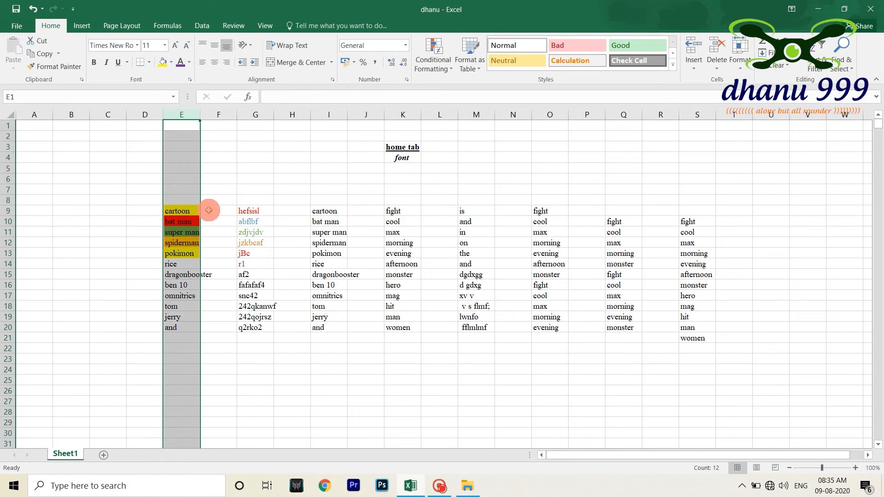
pyautogui.moveTo(183, 200); pyautogui.dragTo(188, 327)
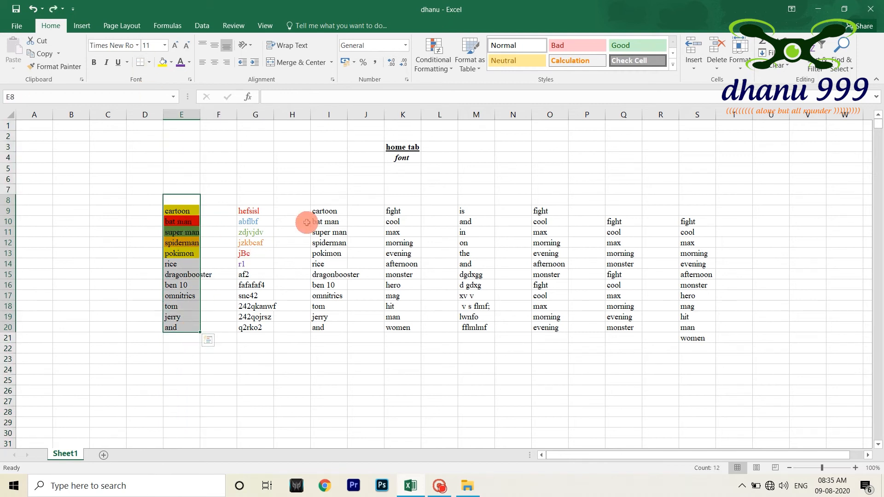
# Select the complete word list around cell I9, followed by the entire worksheet starting from cell A1.
pyautogui.click(324, 213)
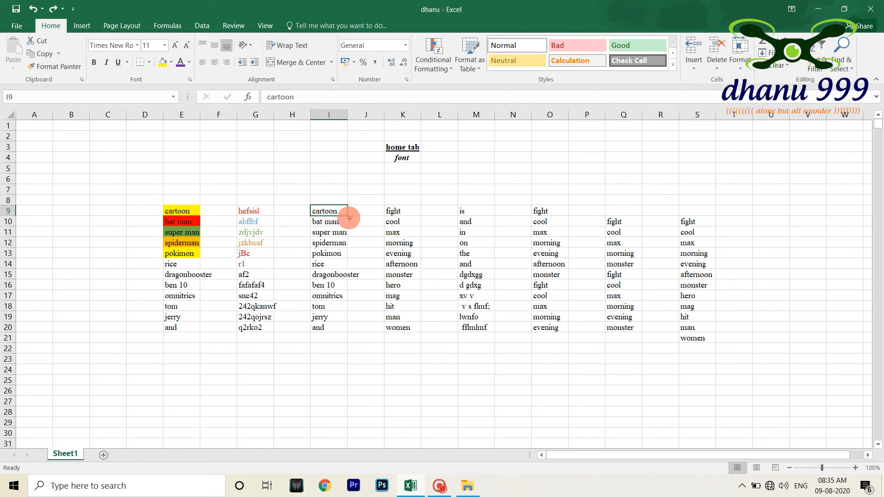
pyautogui.hotkey('ctrl', 'a')
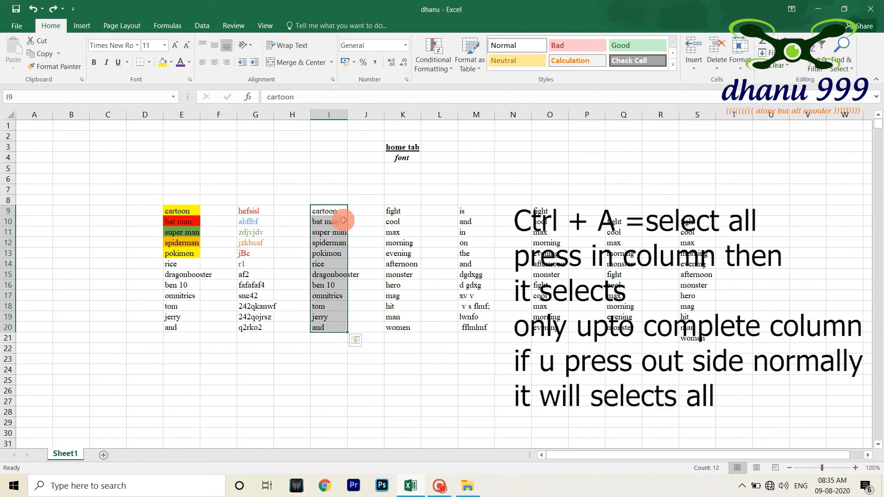
pyautogui.click(269, 189)
pyautogui.click(33, 129)
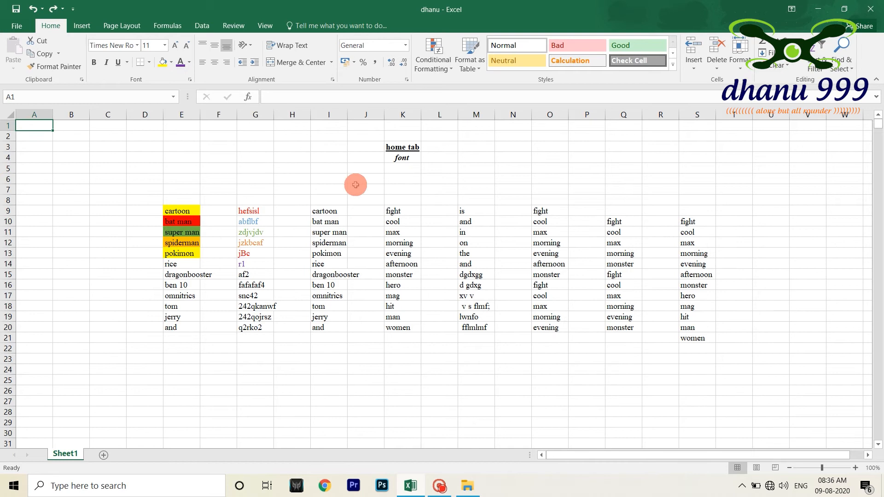
pyautogui.hotkey('ctrl', 'a')
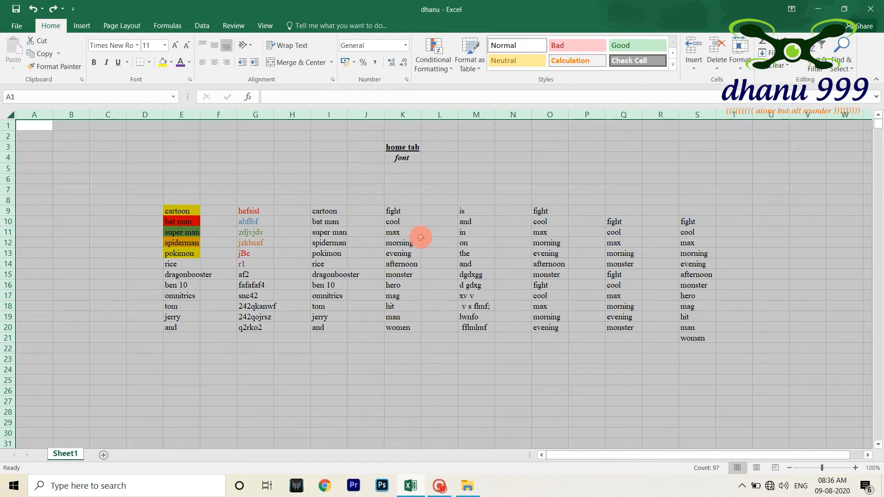
# Set the font of the whole column K to Snap ITC.
pyautogui.click(404, 214)
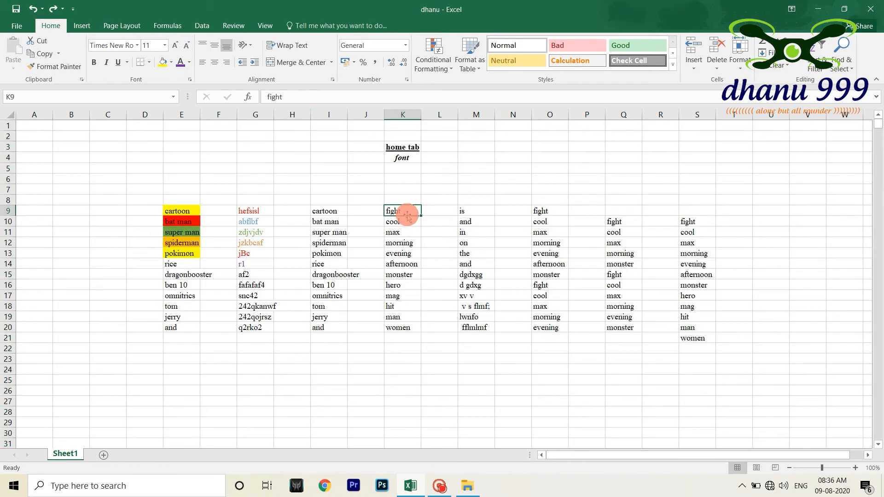
pyautogui.click(403, 115)
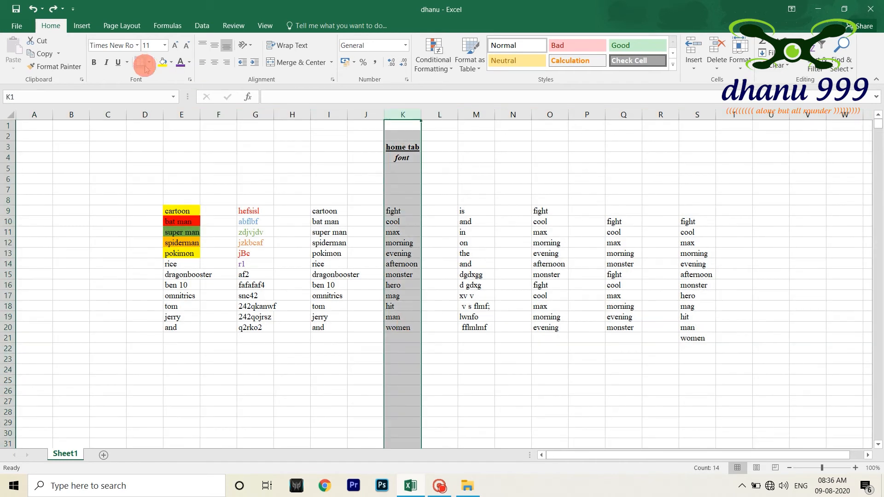
pyautogui.click(134, 48)
pyautogui.click(140, 138)
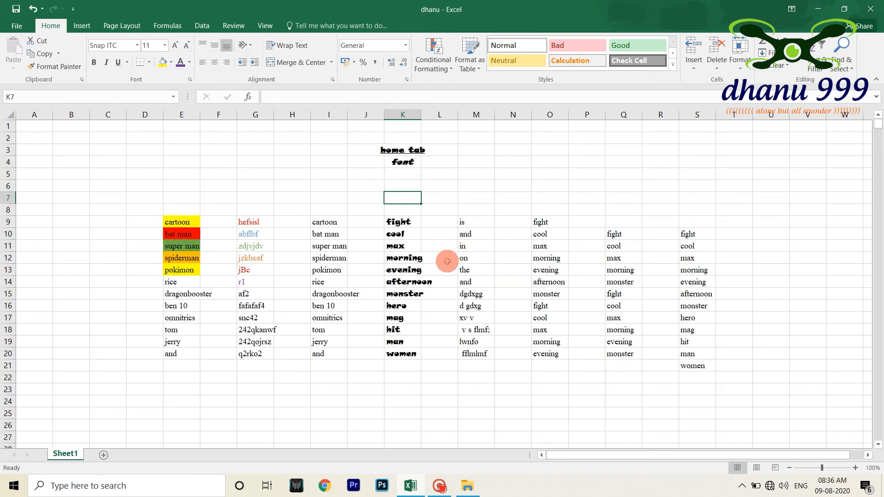
# Add the separate cells I9, M10, O13, S13 and S16 to the selection and set their font to Viner Hand ITC.
pyautogui.click(338, 224)
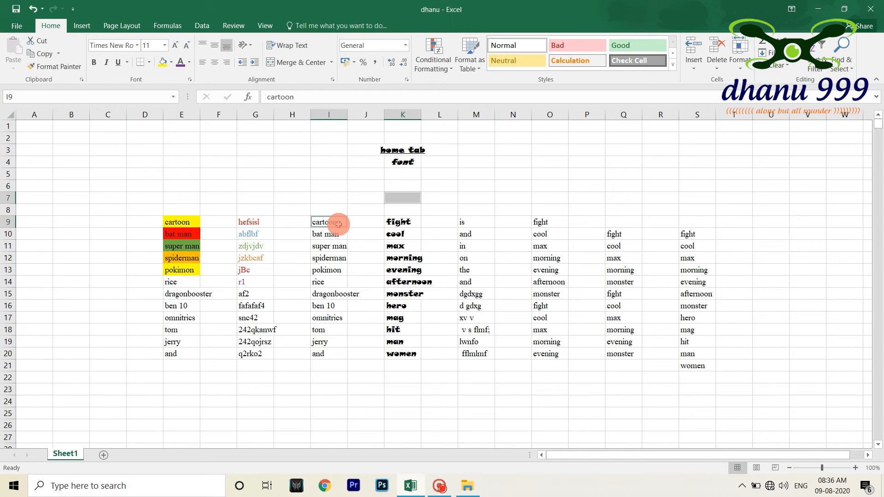
pyautogui.keyDown('ctrl'); pyautogui.click(475, 235); pyautogui.keyUp('ctrl')
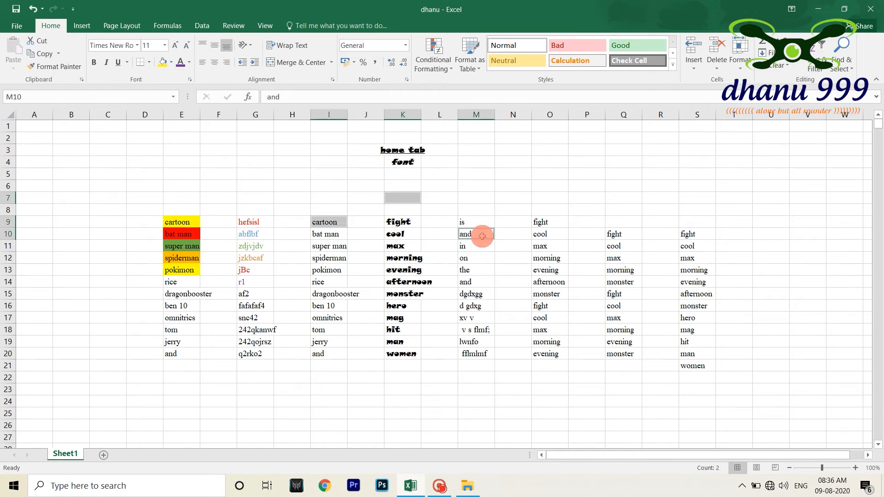
pyautogui.keyDown('ctrl'); pyautogui.click(550, 271); pyautogui.keyUp('ctrl')
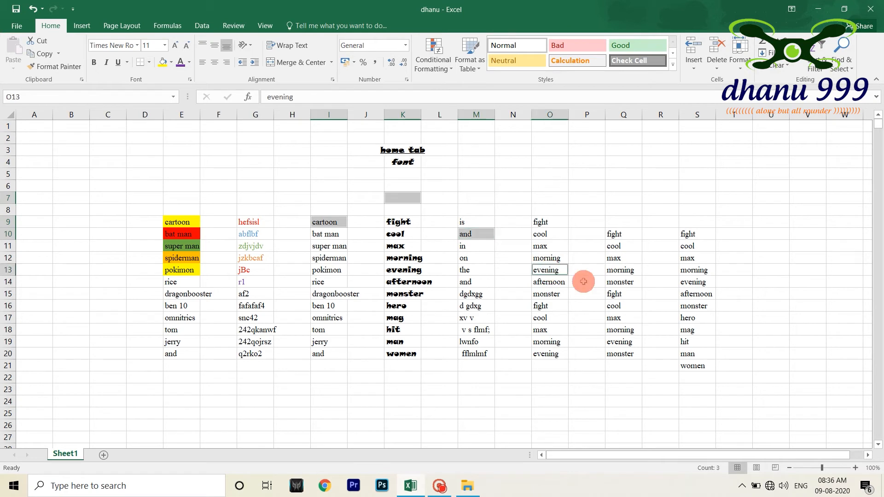
pyautogui.keyDown('ctrl'); pyautogui.click(688, 271); pyautogui.keyUp('ctrl')
pyautogui.keyDown('ctrl'); pyautogui.click(693, 305); pyautogui.keyUp('ctrl')
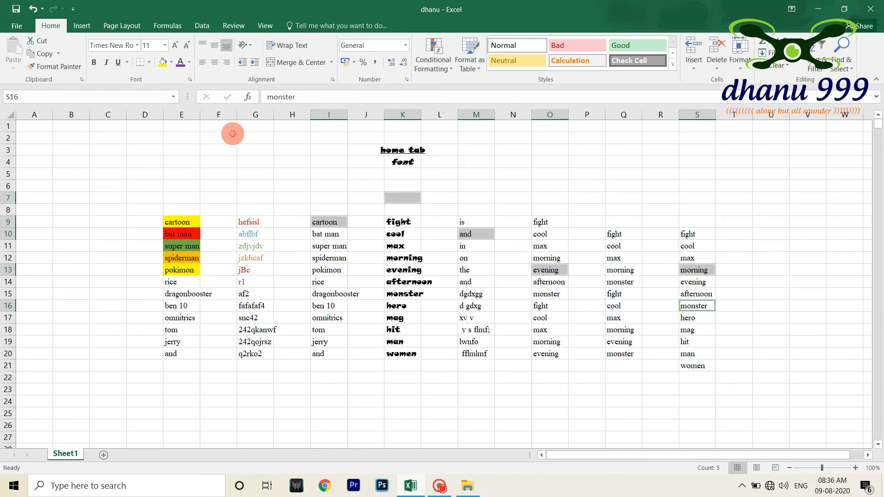
pyautogui.click(137, 45)
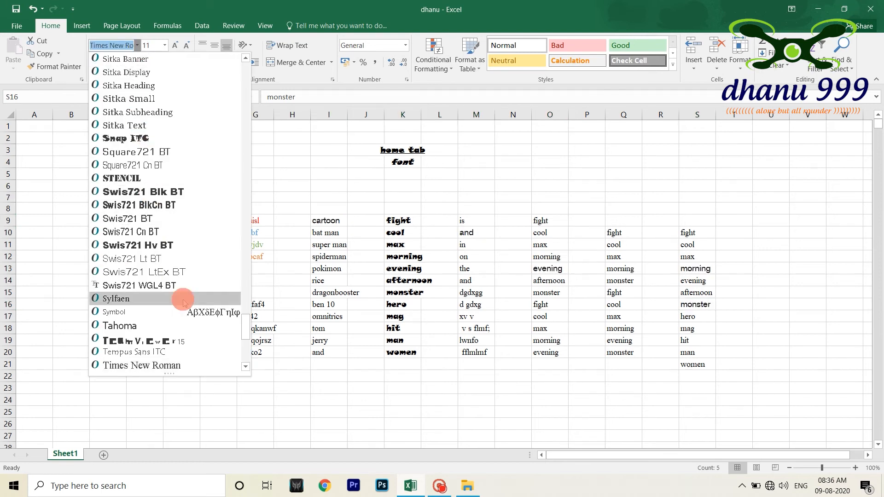
pyautogui.scroll(-4, 178, 332)
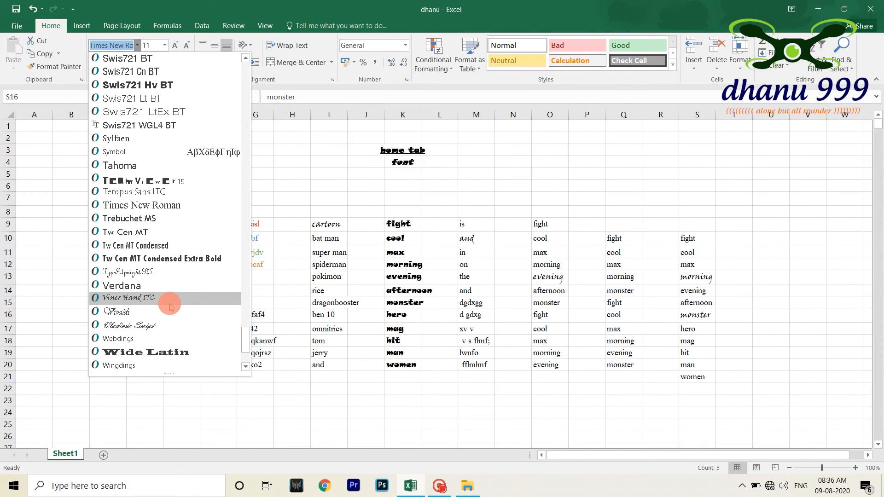
pyautogui.click(172, 303)
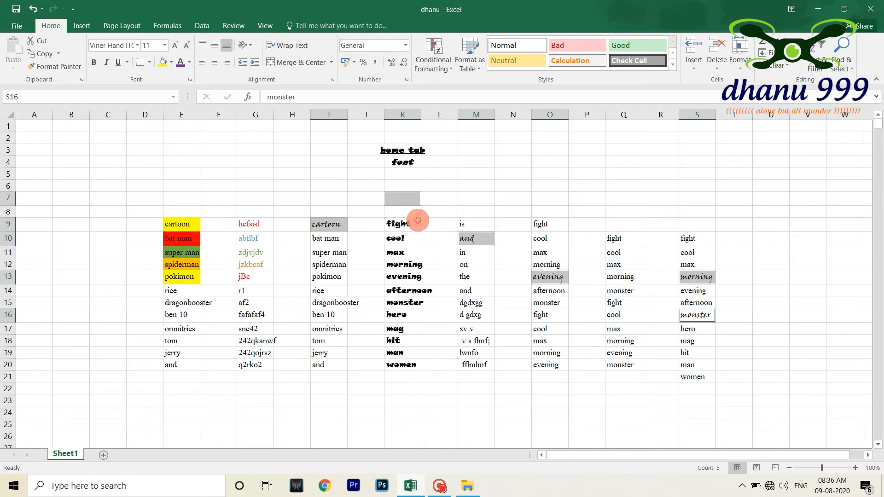
# Set the font of "bat man" in cell I10 to Stencil using the cell's mini formatting options.
pyautogui.click(327, 244)
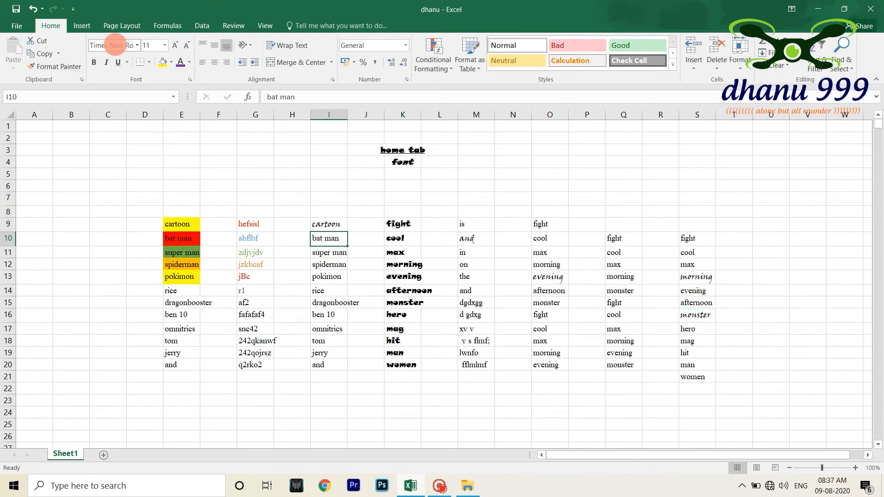
pyautogui.rightClick(344, 234)
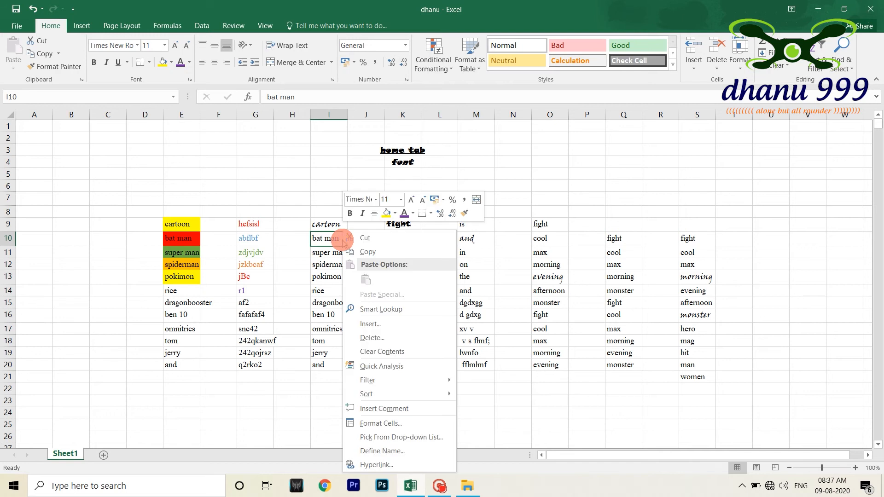
pyautogui.click(374, 201)
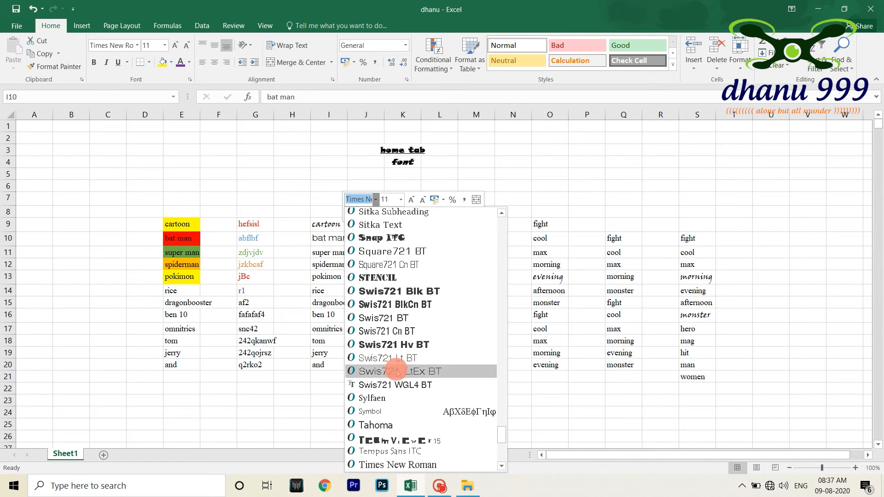
pyautogui.click(386, 278)
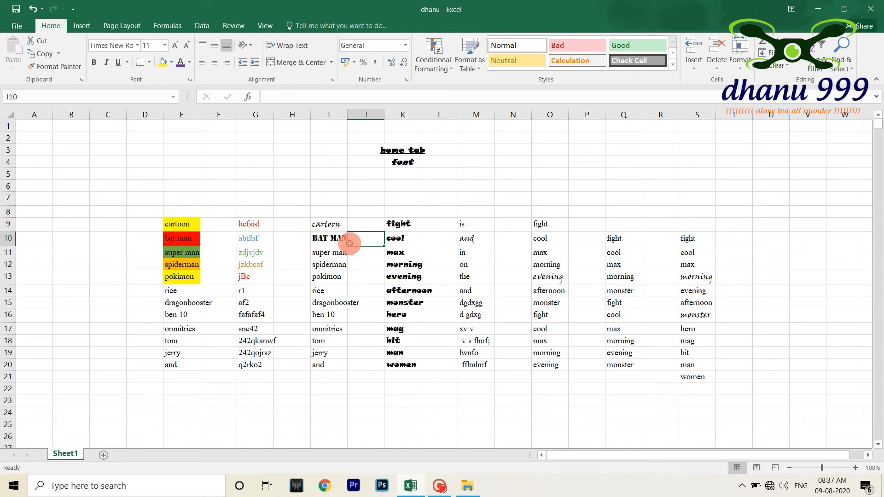
# Set the font of "pokimon" in cell I13 to Snap ITC.
pyautogui.click(326, 278)
pyautogui.click(137, 45)
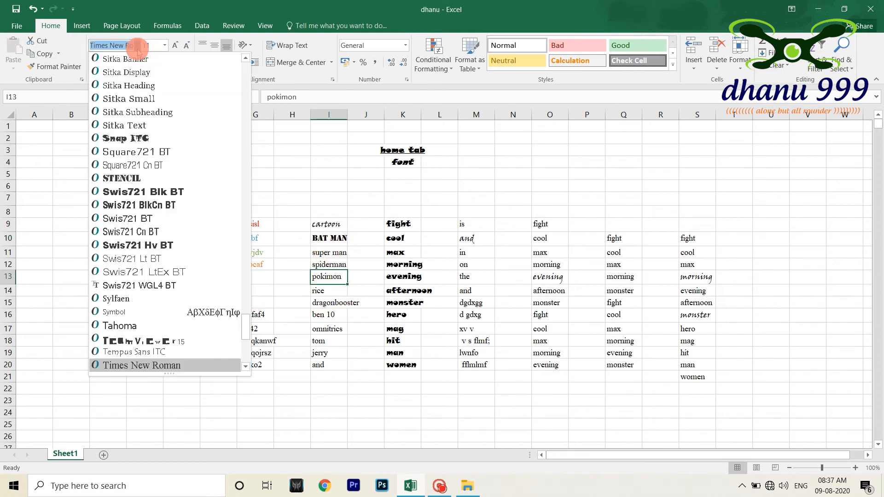
pyautogui.click(146, 138)
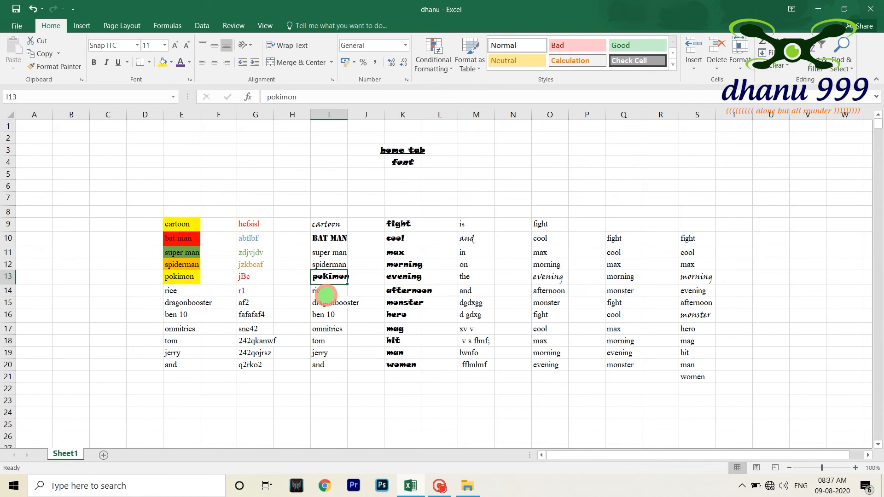
# Set the font of "rice" in cell I14 to TeamViewer15 using the cell's mini formatting options.
pyautogui.rightClick(326, 294)
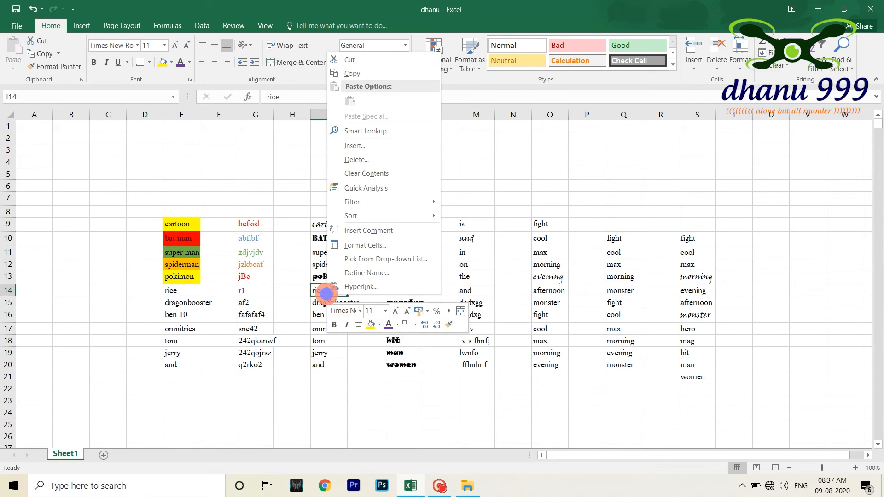
pyautogui.click(360, 310)
pyautogui.click(366, 272)
pyautogui.click(291, 330)
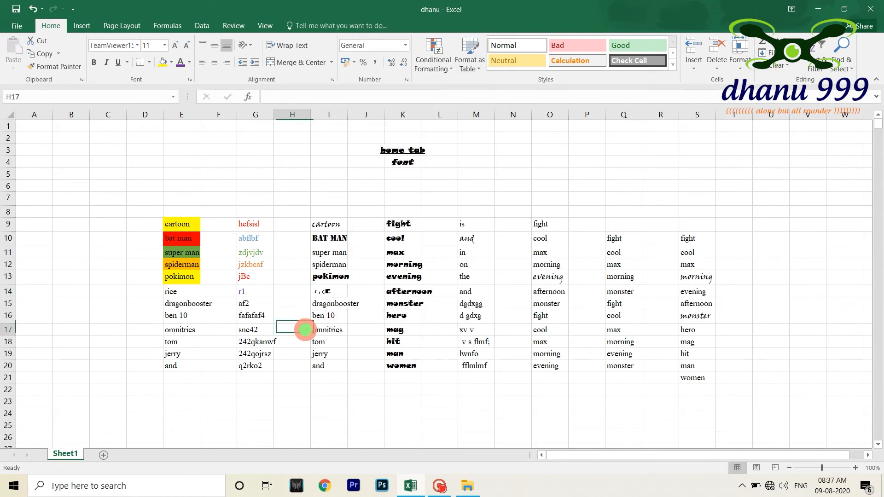
pyautogui.click(332, 331)
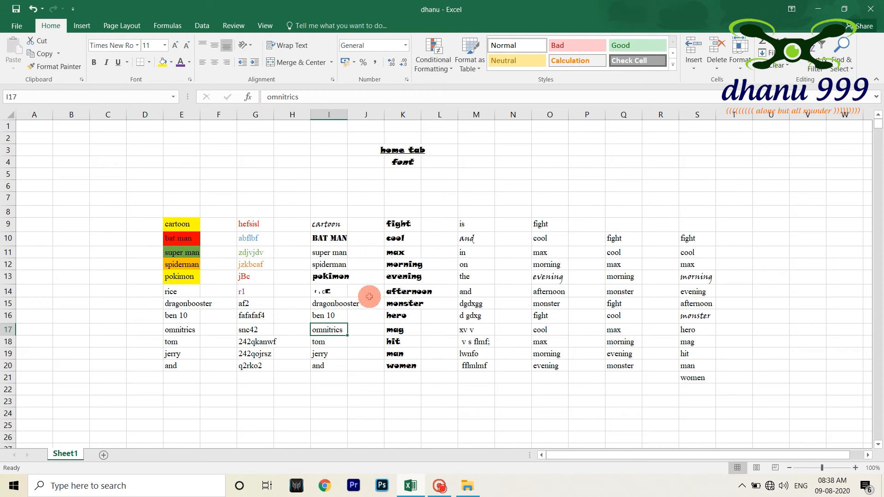
pyautogui.click(335, 303)
pyautogui.rightClick(336, 307)
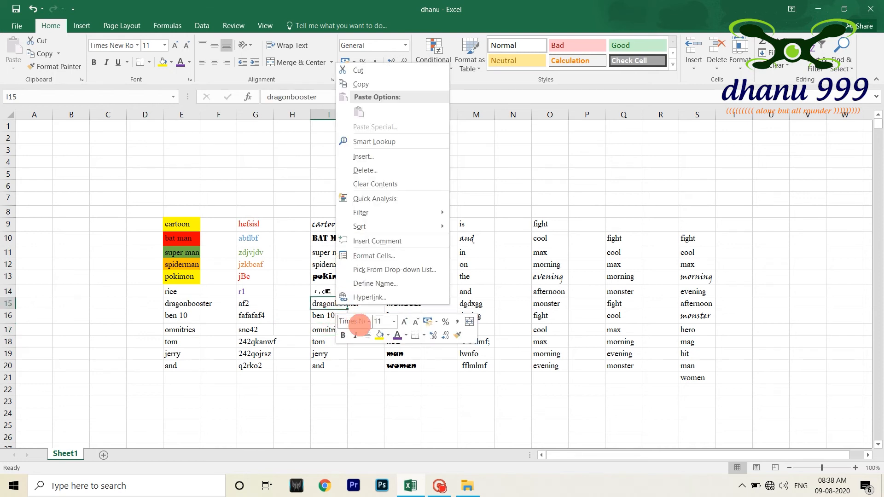
pyautogui.click(358, 322)
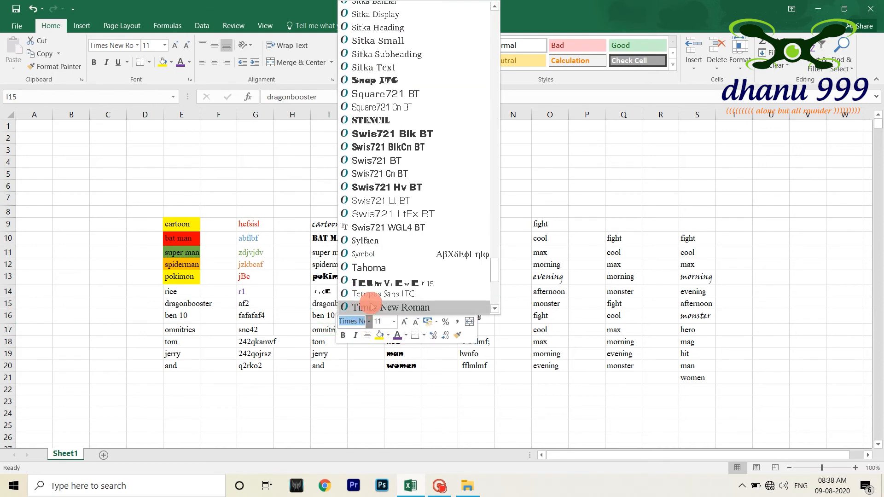
pyautogui.click(372, 305)
pyautogui.click(321, 337)
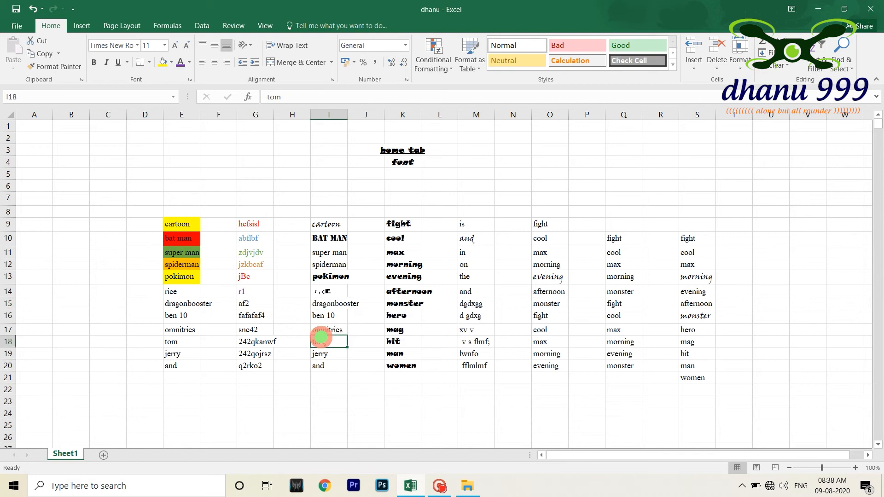
# Set the font of "dragonbooster" in cell I15 to Wide Latin using the cell's mini formatting options.
pyautogui.click(333, 306)
pyautogui.rightClick(336, 307)
pyautogui.click(366, 322)
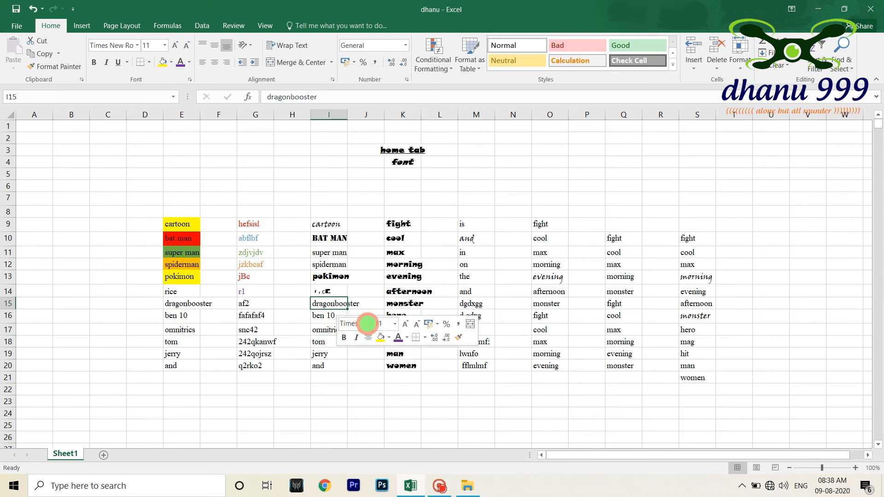
pyautogui.scroll(-5, 381, 266)
pyautogui.click(384, 260)
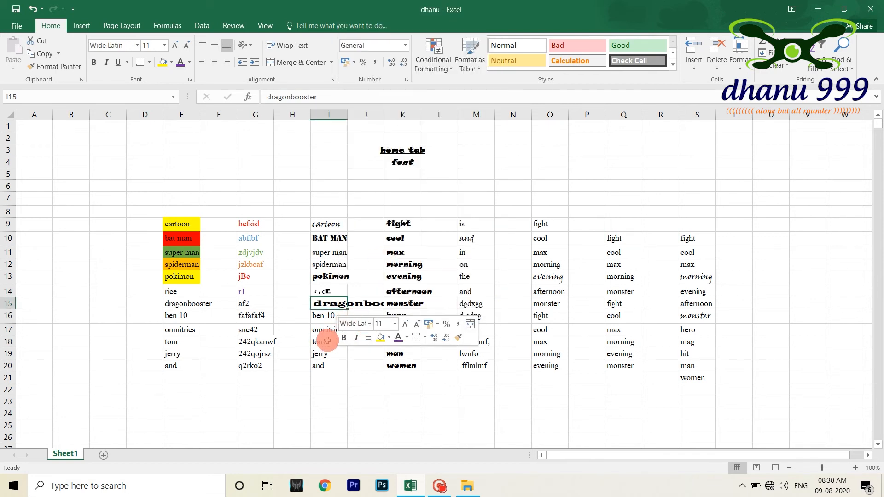
pyautogui.click(300, 330)
# Auto-fit the width of column I to its contents.
pyautogui.doubleClick(348, 114)
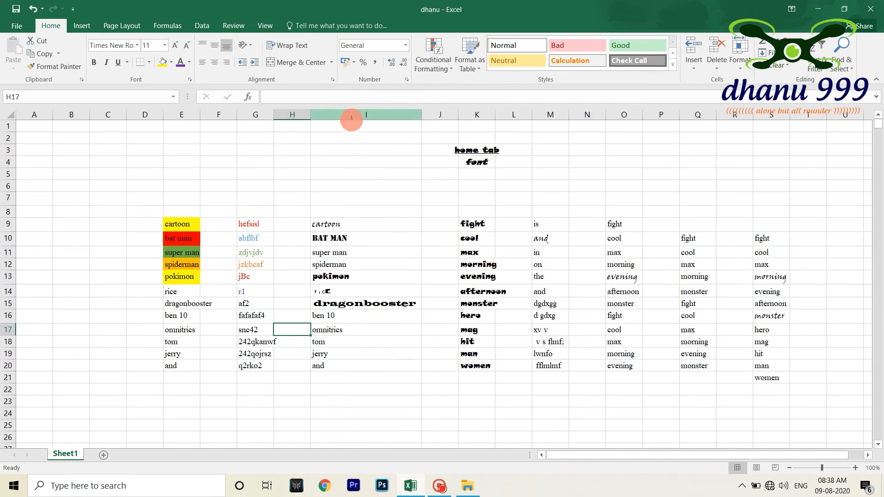
pyautogui.click(348, 343)
pyautogui.click(346, 331)
pyautogui.click(349, 317)
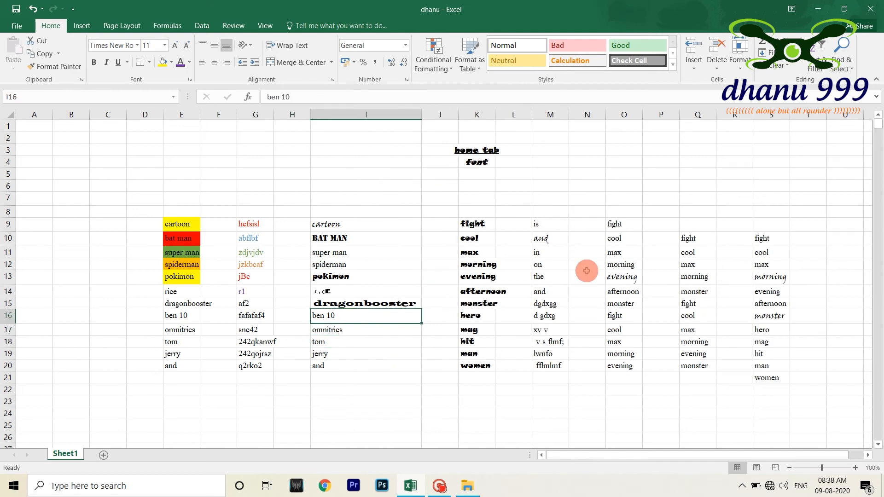
# Edit cell M10 and set the font of its text "and" to Swis721 Blk BT.
pyautogui.click(549, 240)
pyautogui.doubleClick(549, 241)
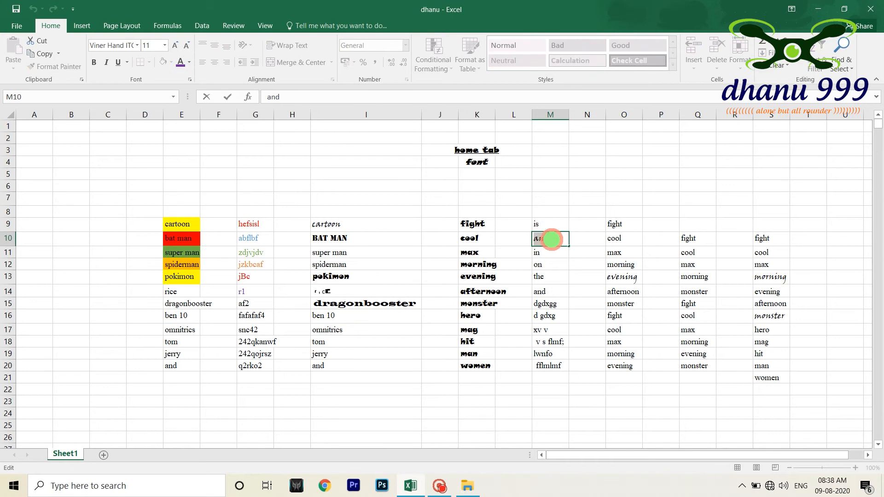
pyautogui.moveTo(551, 239); pyautogui.dragTo(538, 238)
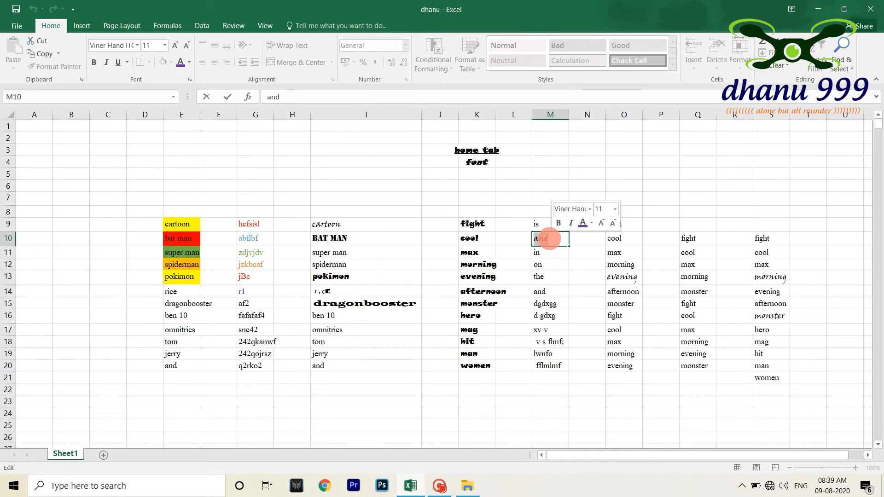
pyautogui.click(137, 45)
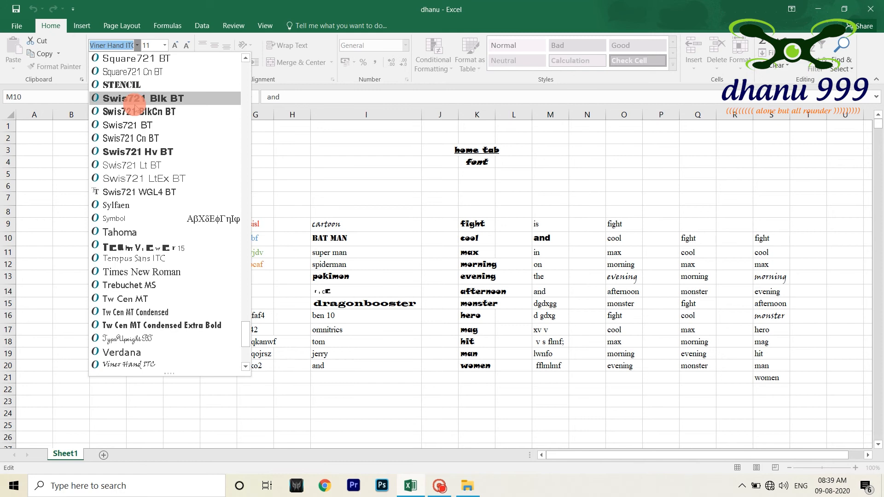
pyautogui.click(136, 101)
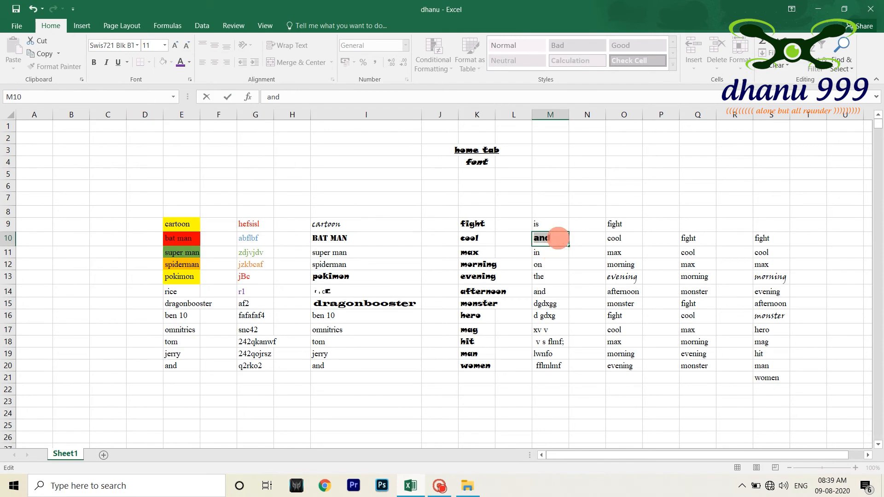
pyautogui.click(552, 261)
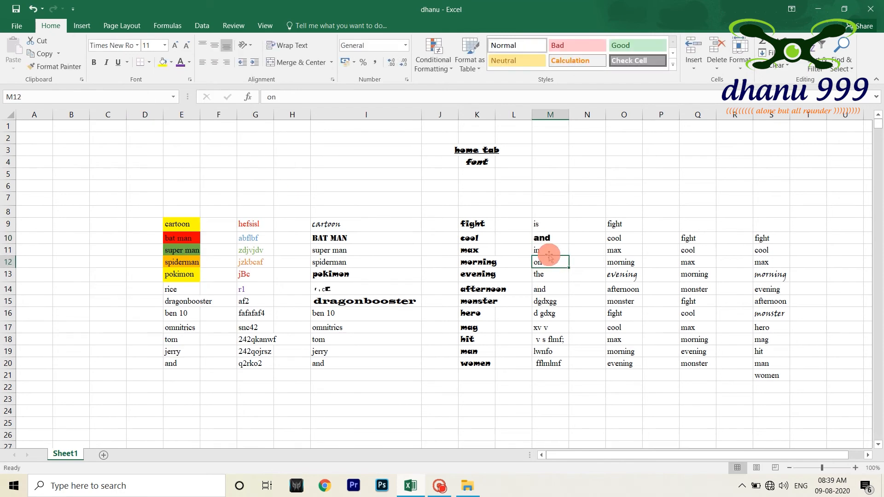
# Set the font of "the" in cell M13 to Swis721 Lt BT.
pyautogui.click(552, 278)
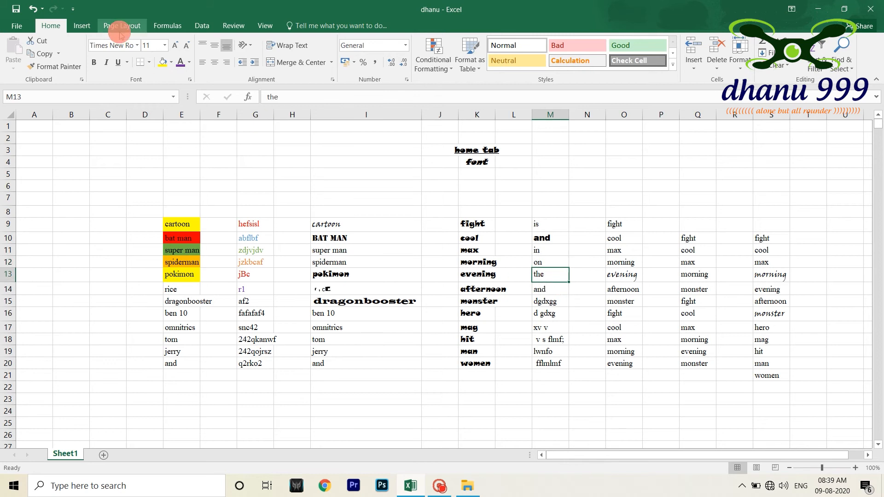
pyautogui.click(136, 45)
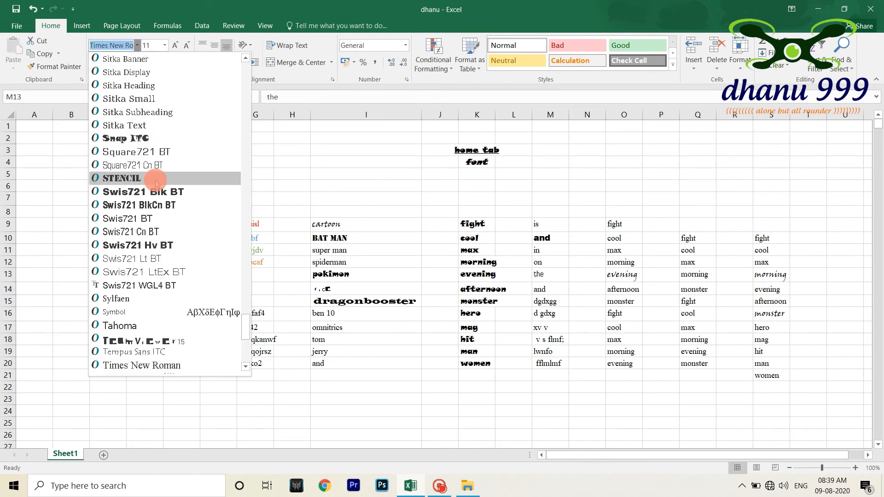
pyautogui.click(158, 262)
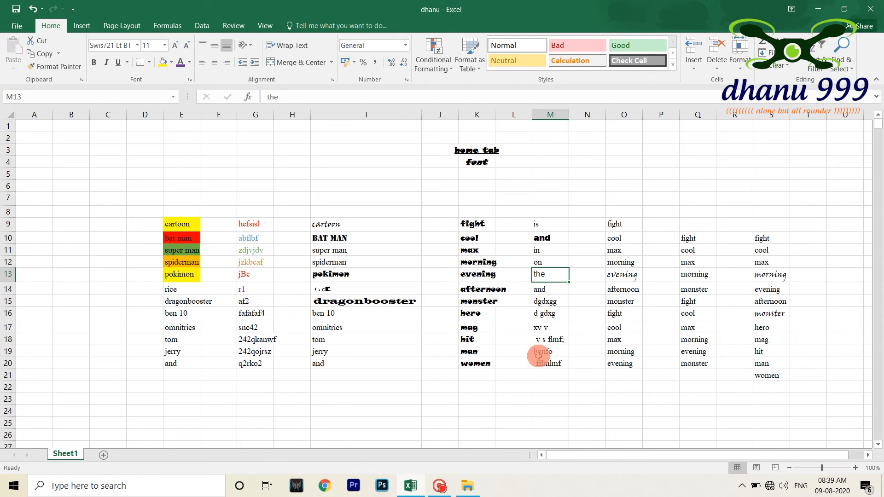
pyautogui.click(137, 45)
pyautogui.scroll(-8, 227, 339)
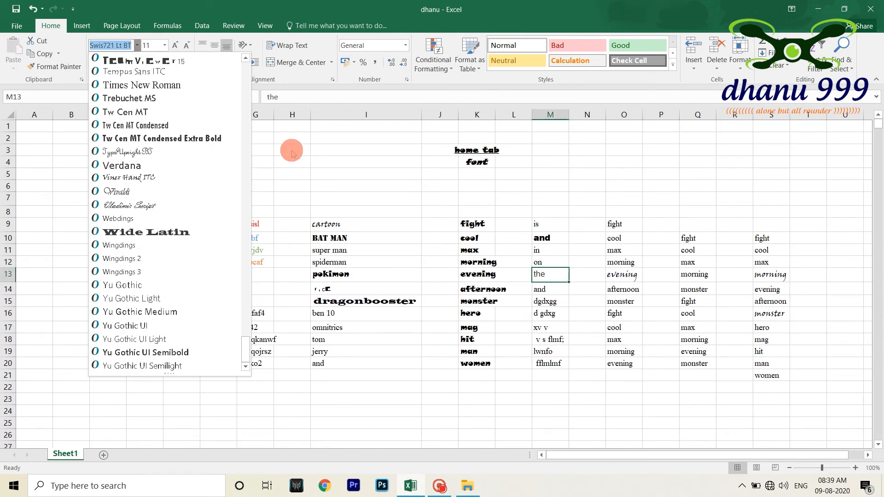
pyautogui.scroll(15, 217, 175)
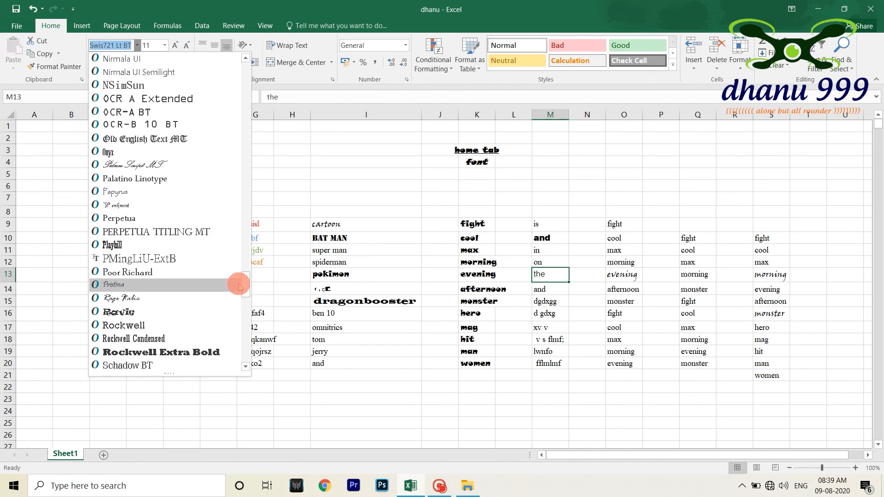
pyautogui.moveTo(249, 280); pyautogui.dragTo(256, 75)
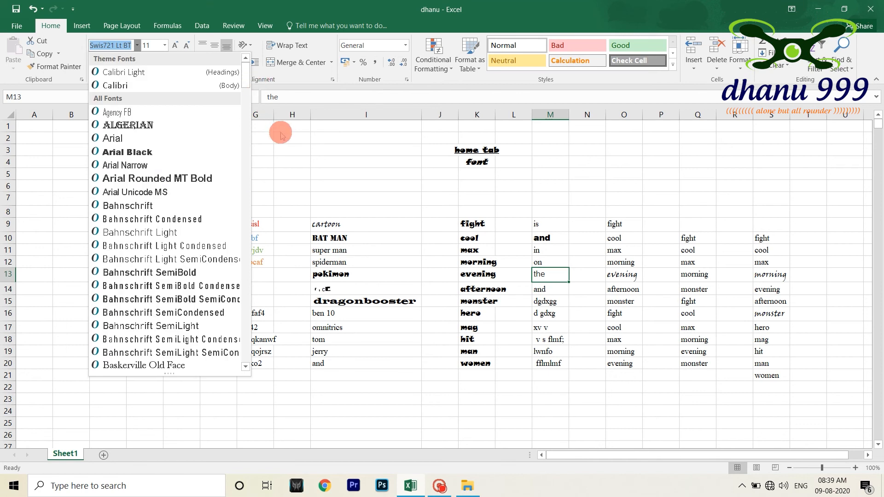
pyautogui.click(272, 171)
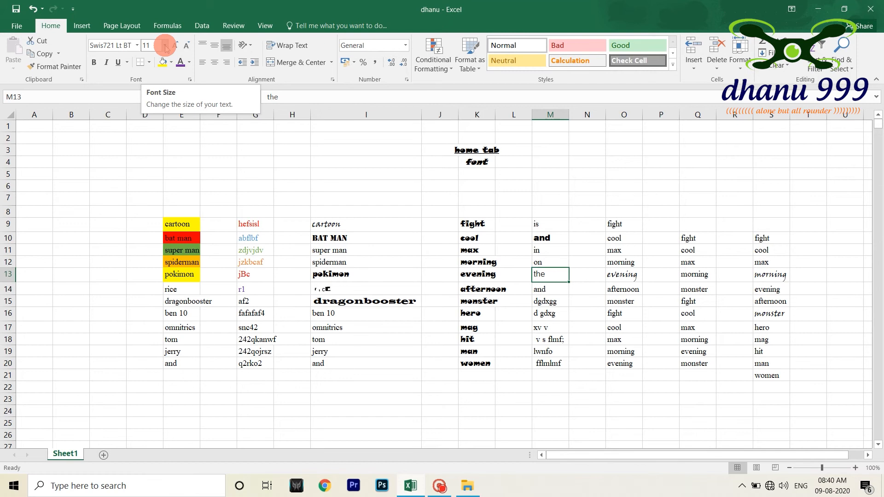
pyautogui.click(145, 45)
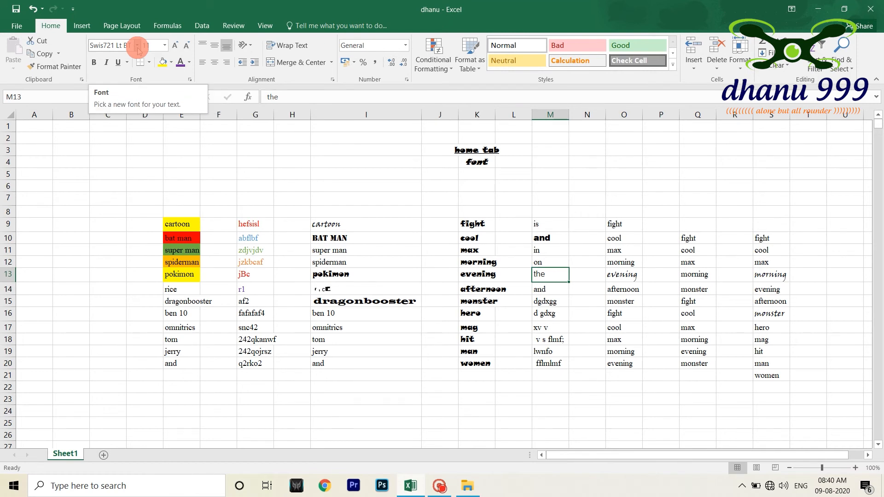
# Set the font size of "cartoon" in cell I9 to 22.
pyautogui.click(359, 225)
pyautogui.click(164, 46)
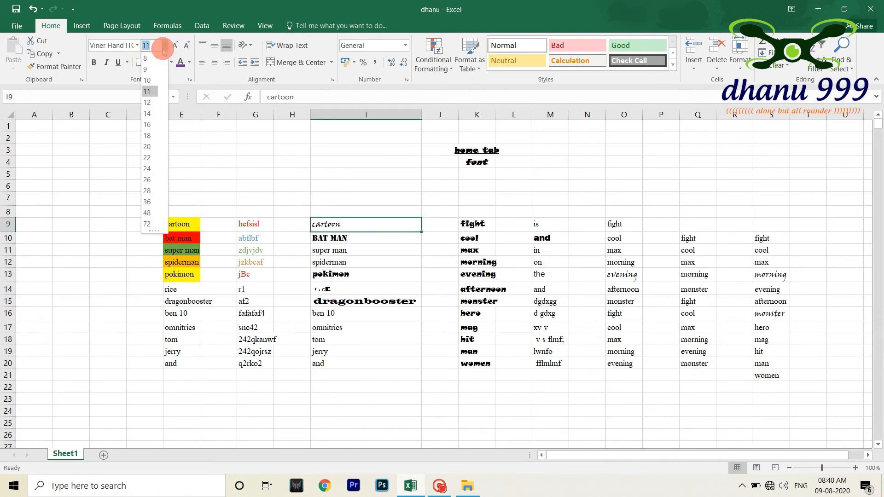
pyautogui.click(150, 158)
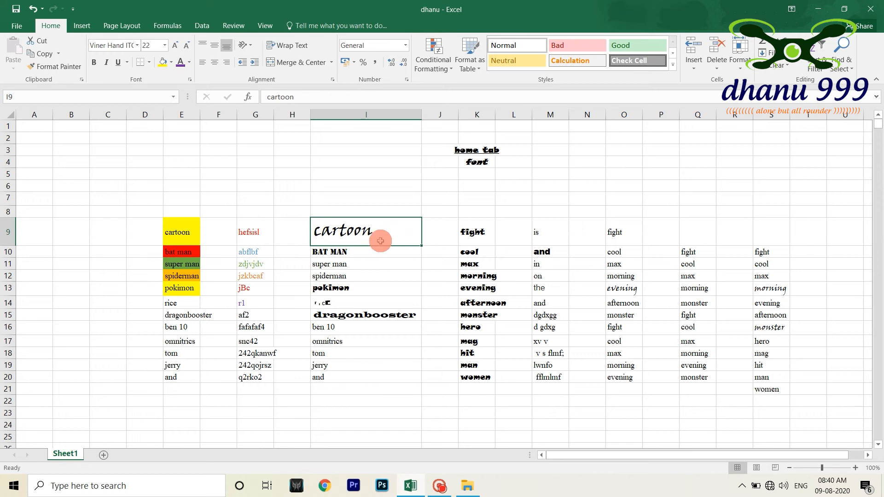
# Set the font size of "fight" in cell K9 to 18 using the cell's mini formatting options.
pyautogui.click(471, 232)
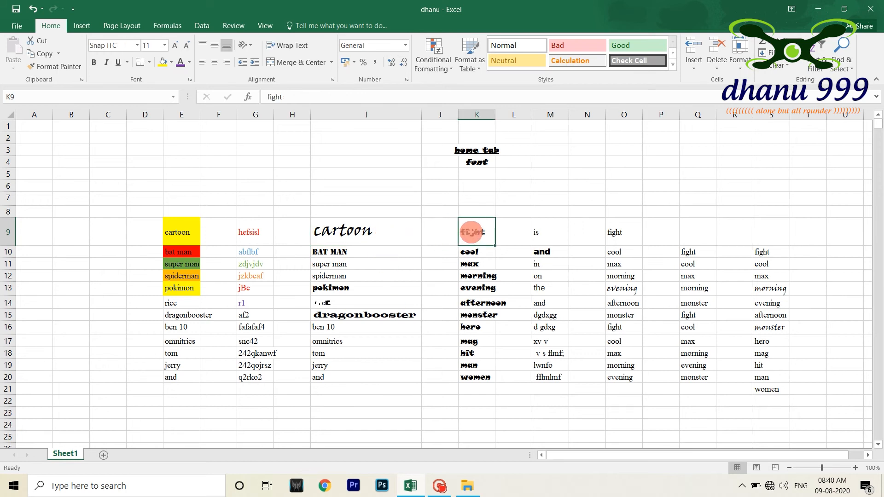
pyautogui.rightClick(471, 232)
pyautogui.click(531, 199)
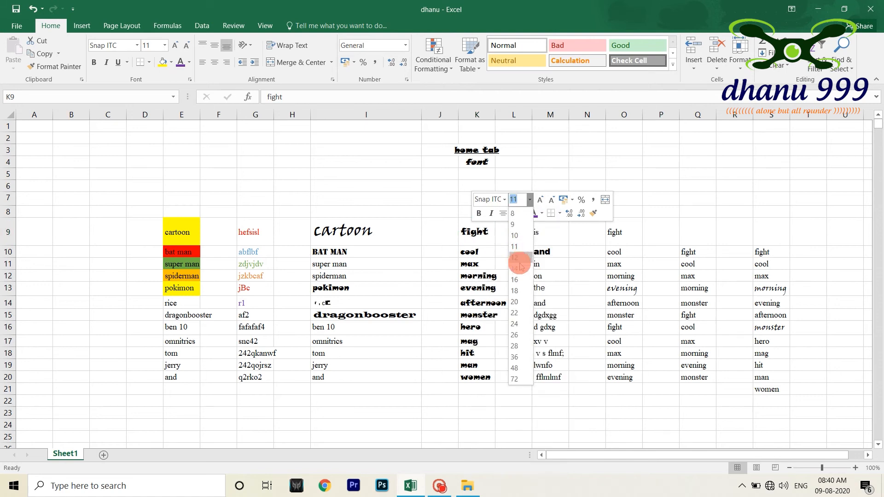
pyautogui.click(516, 289)
pyautogui.click(539, 236)
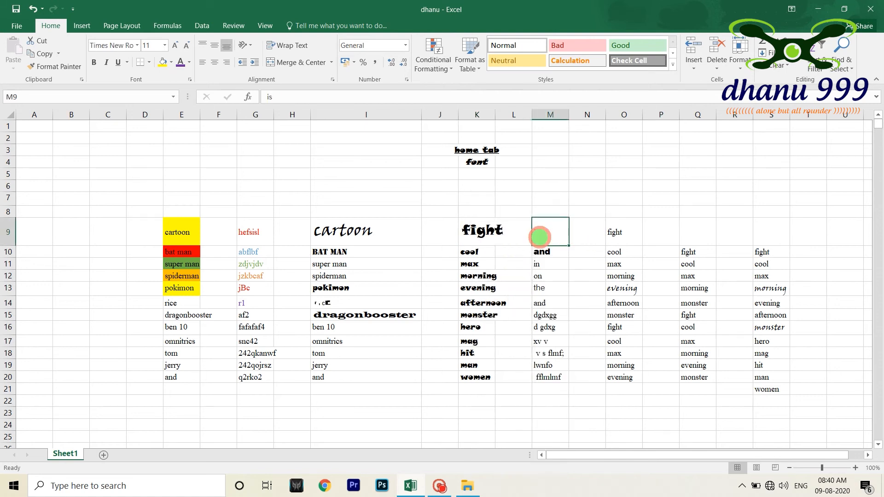
pyautogui.doubleClick(539, 237)
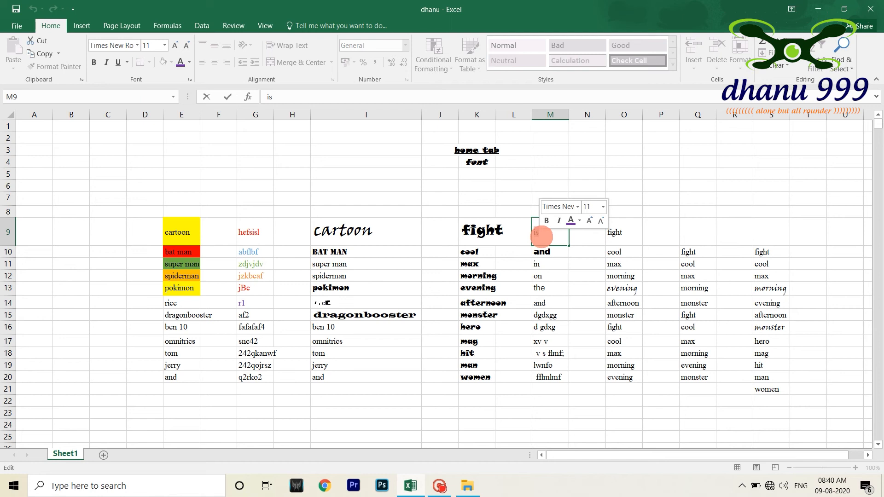
pyautogui.click(586, 238)
# Edit cell M9 and set the font size of its text "is" to 24 using the mini formatting options.
pyautogui.click(541, 238)
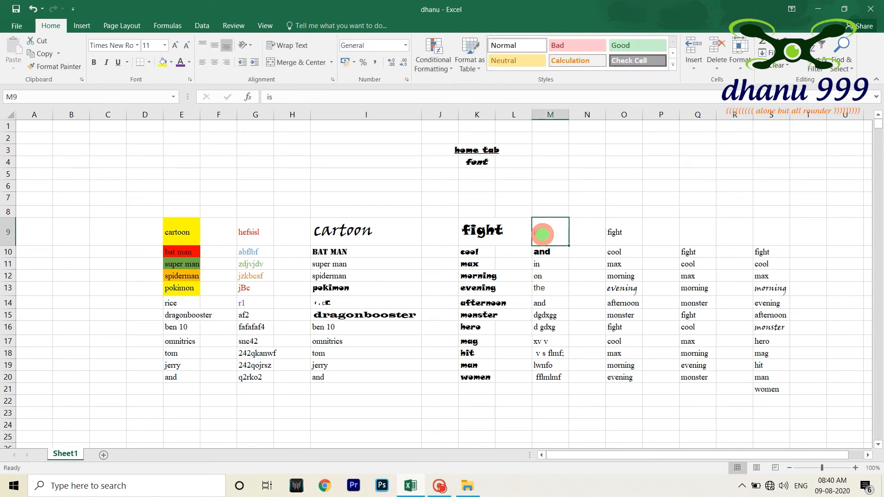
pyautogui.doubleClick(542, 234)
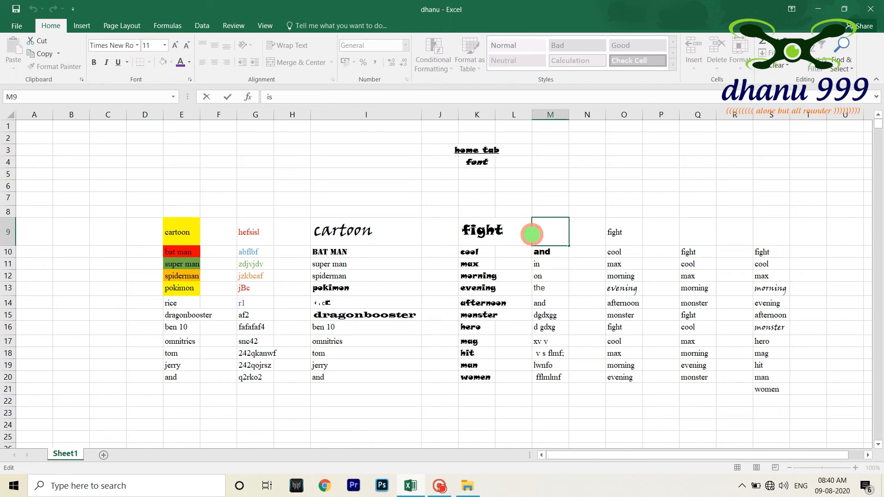
pyautogui.moveTo(532, 234); pyautogui.dragTo(539, 236)
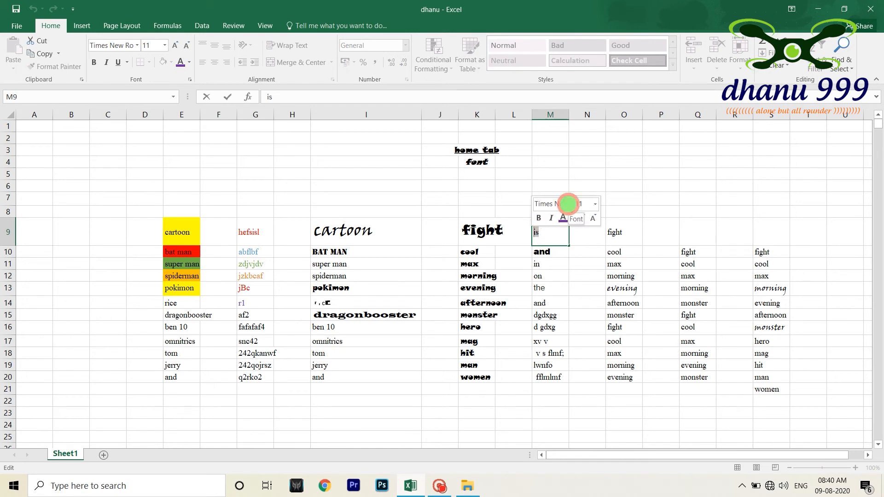
pyautogui.click(570, 204)
pyautogui.click(594, 204)
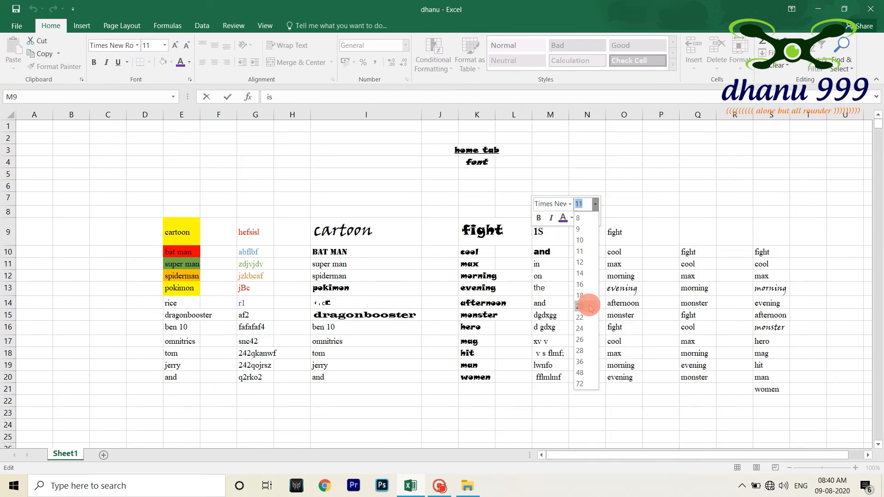
pyautogui.click(589, 328)
pyautogui.click(620, 237)
pyautogui.click(551, 265)
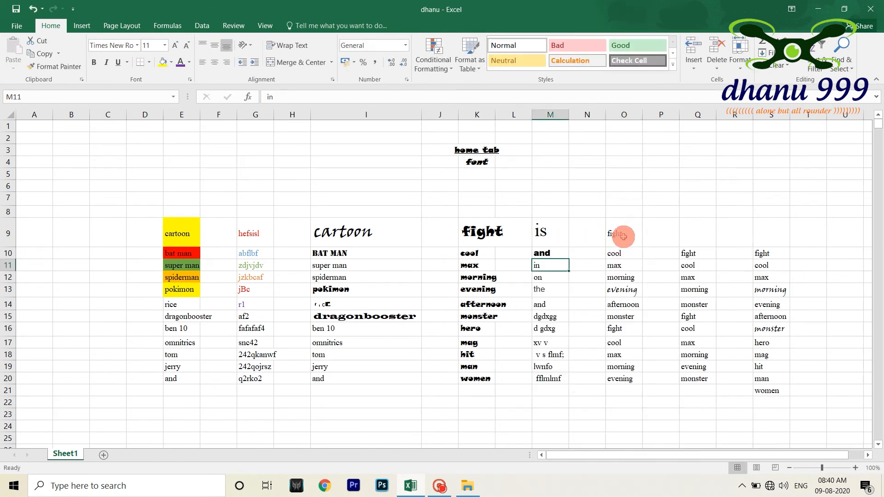
# Set the font of "fight" in cell O9 to Swis721 Lt BT using the cell's mini formatting options.
pyautogui.click(620, 236)
pyautogui.rightClick(612, 237)
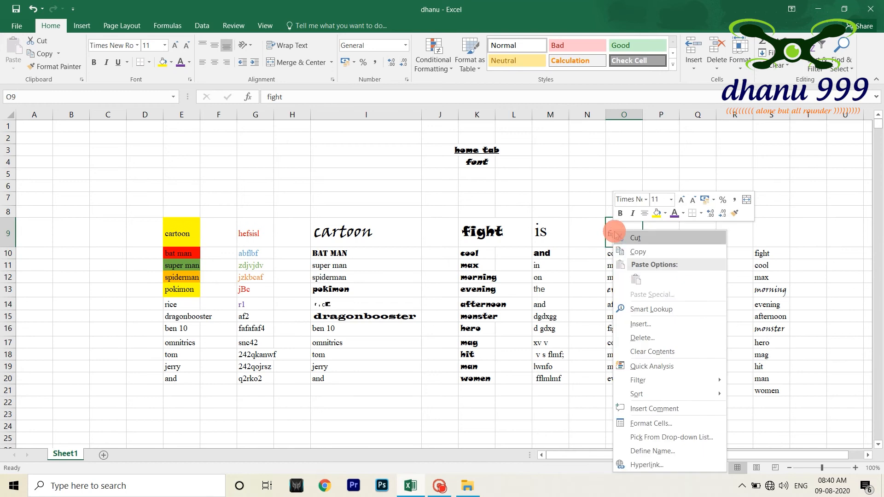
pyautogui.click(649, 199)
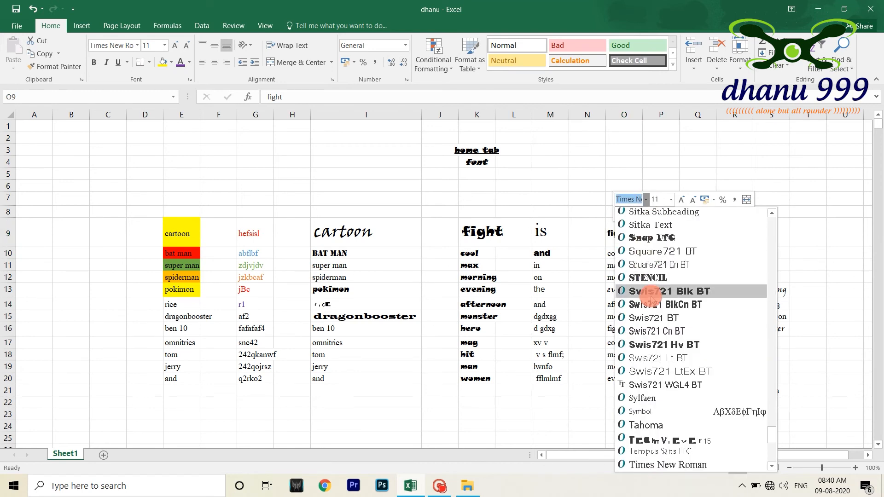
pyautogui.click(654, 355)
# Try font sizes 20, 8 and 50 on "fight" in cell O9.
pyautogui.click(672, 199)
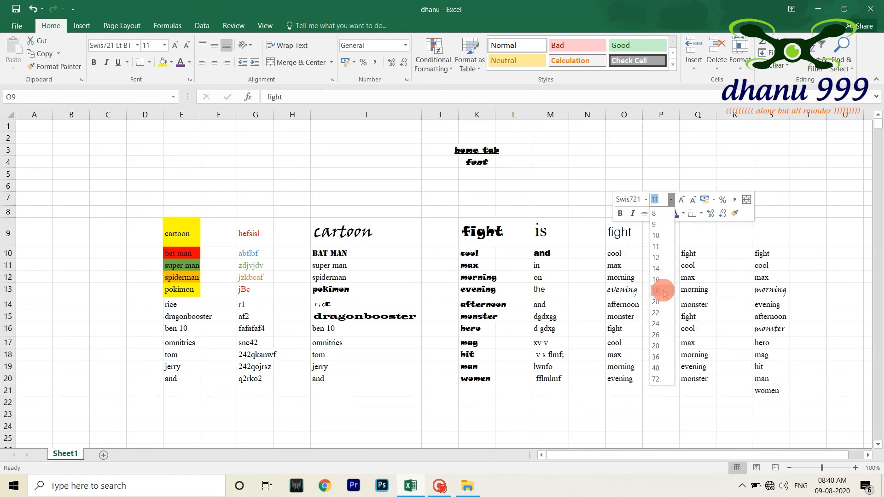
pyautogui.click(662, 302)
pyautogui.click(672, 199)
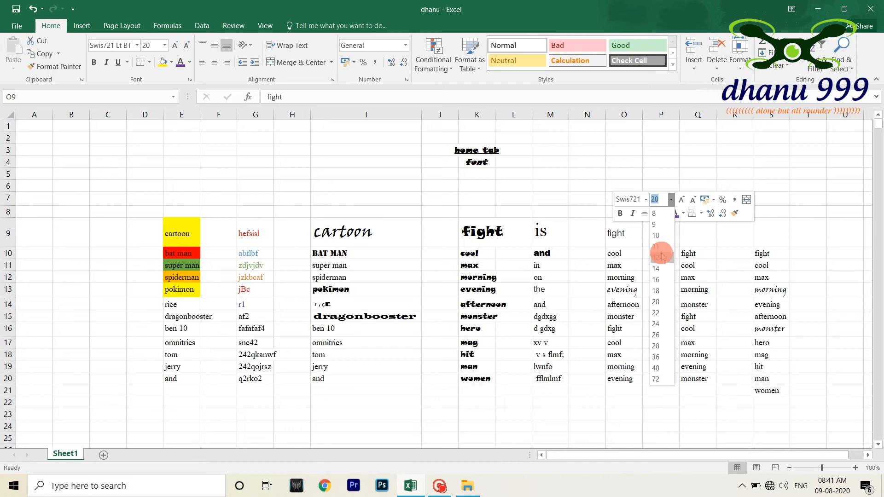
pyautogui.click(654, 217)
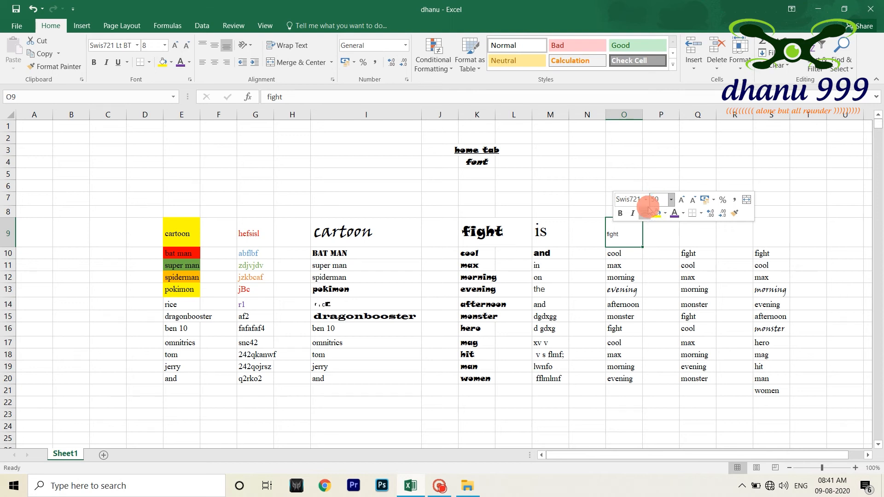
pyautogui.press('Return')
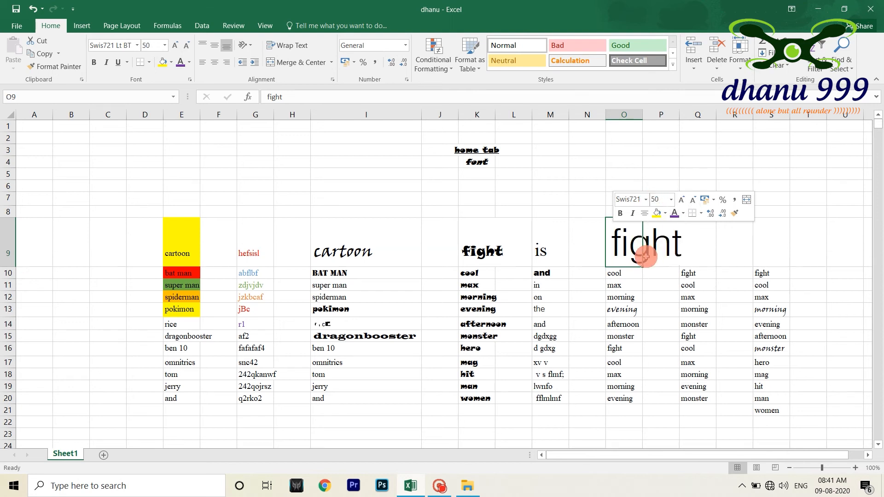
# Set the font size of "fight" in cell O9 to 10.
pyautogui.click(659, 201)
pyautogui.click(660, 199)
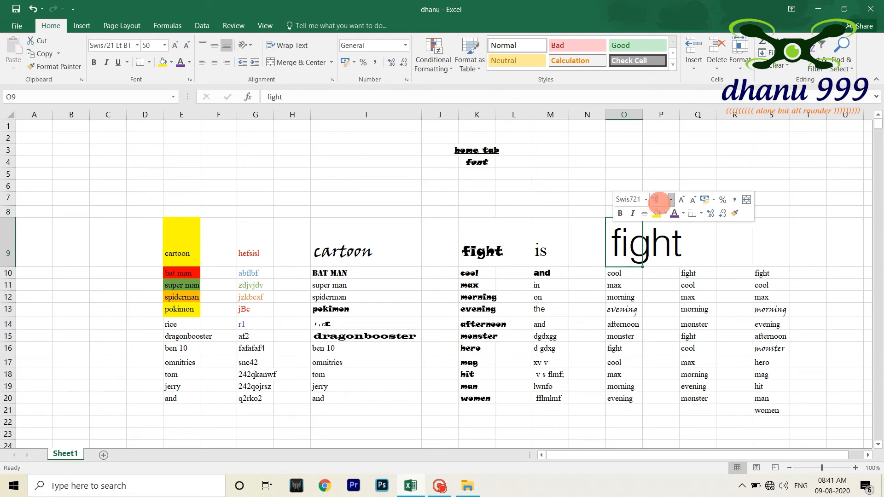
pyautogui.write('10')
pyautogui.press('Return')
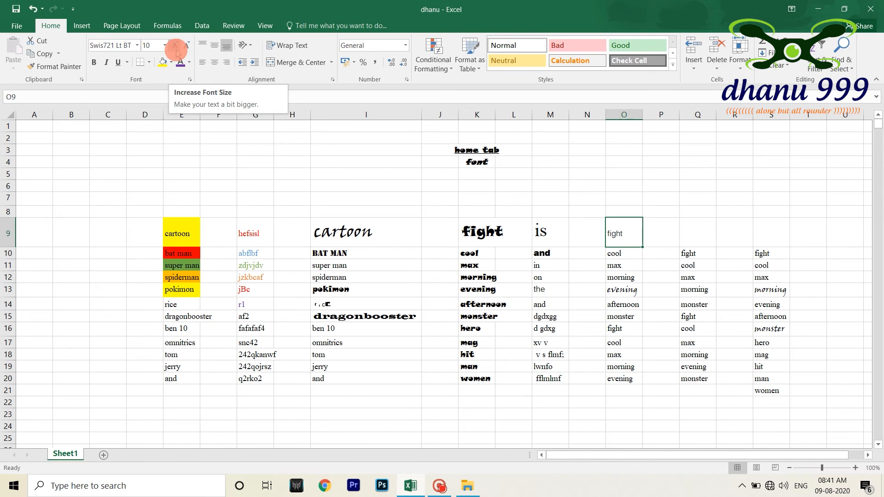
# Increase the font size of "fight" in cell K9 by six increments.
pyautogui.click(504, 233)
pyautogui.click(474, 235)
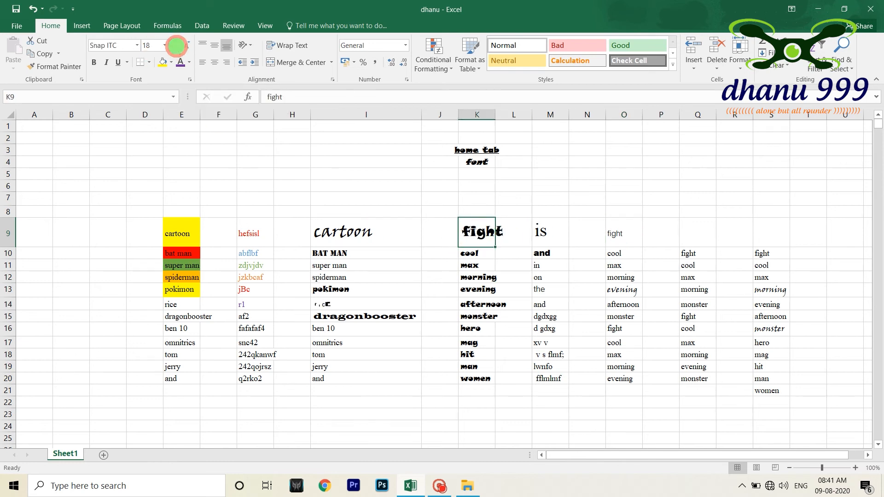
pyautogui.click(176, 46)
pyautogui.click(176, 46)
pyautogui.click(176, 46)
pyautogui.click(177, 46)
pyautogui.click(178, 47)
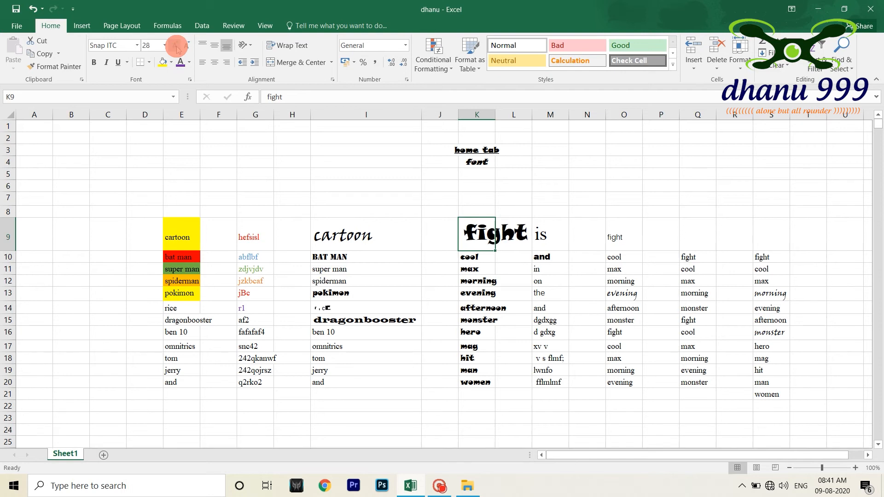
pyautogui.click(177, 45)
# Decrease the font size of "fight" in cell K9 step by step to 14.
pyautogui.click(187, 45)
pyautogui.click(186, 45)
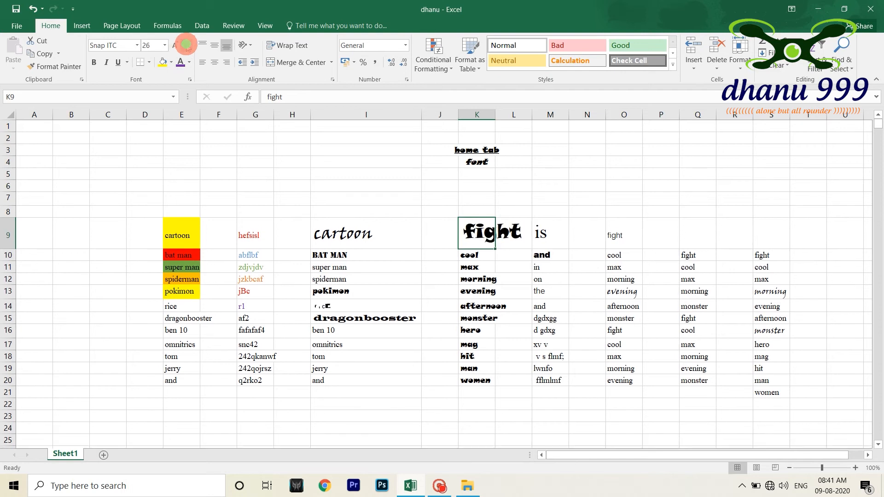
pyautogui.click(187, 45)
pyautogui.click(186, 45)
pyautogui.click(186, 46)
pyautogui.click(186, 46)
pyautogui.click(184, 46)
pyautogui.click(183, 46)
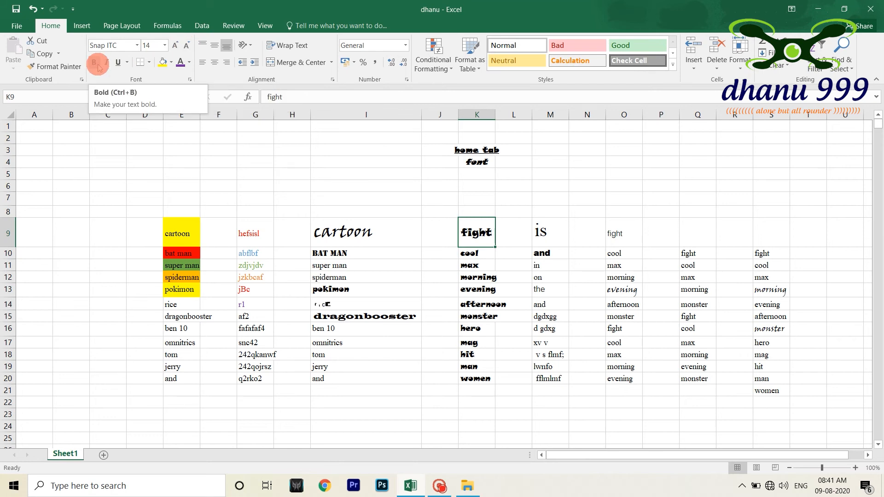
# Make the text bold in cell O11, cell Q11 and the range Q13:Q18.
pyautogui.click(626, 269)
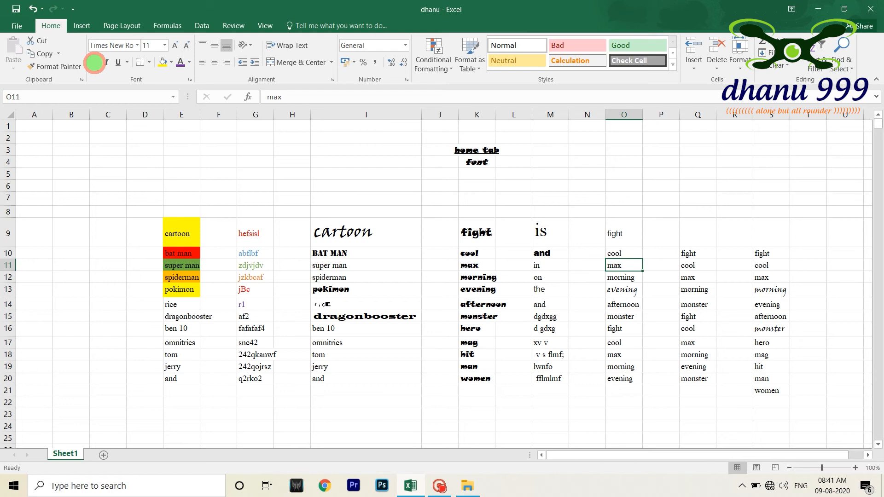
pyautogui.click(94, 63)
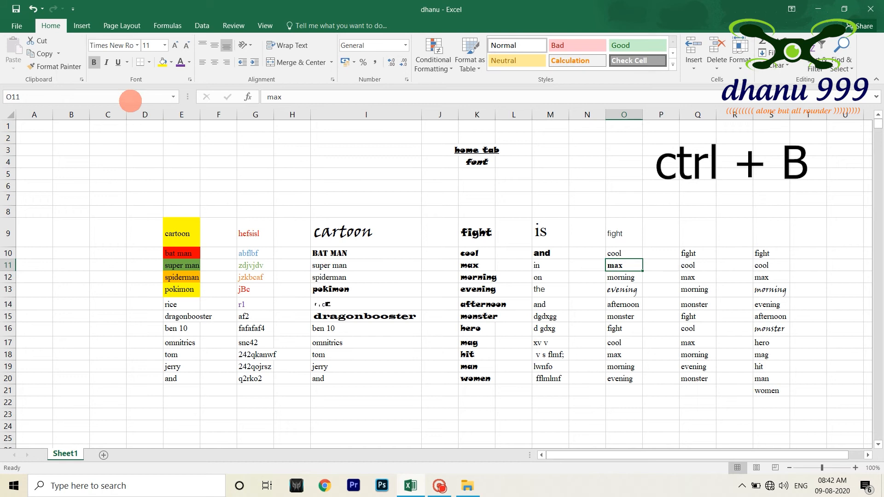
pyautogui.click(689, 267)
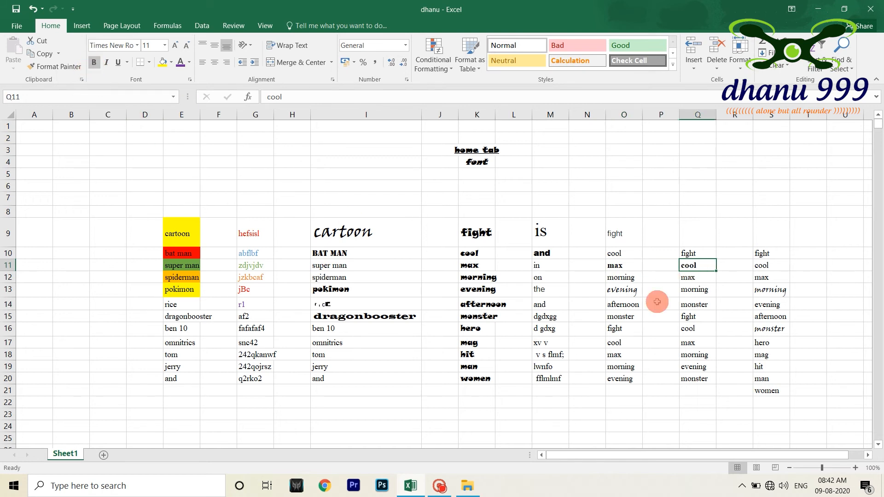
pyautogui.moveTo(687, 284); pyautogui.dragTo(681, 358)
pyautogui.click(93, 62)
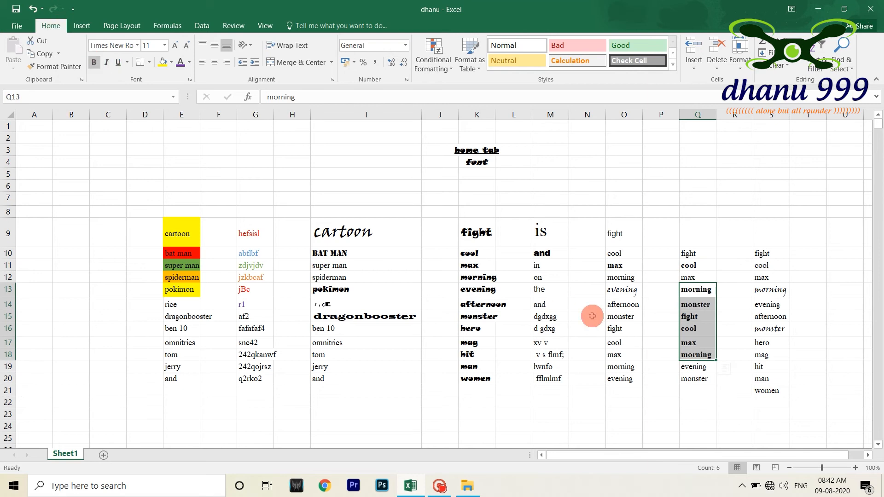
pyautogui.click(689, 378)
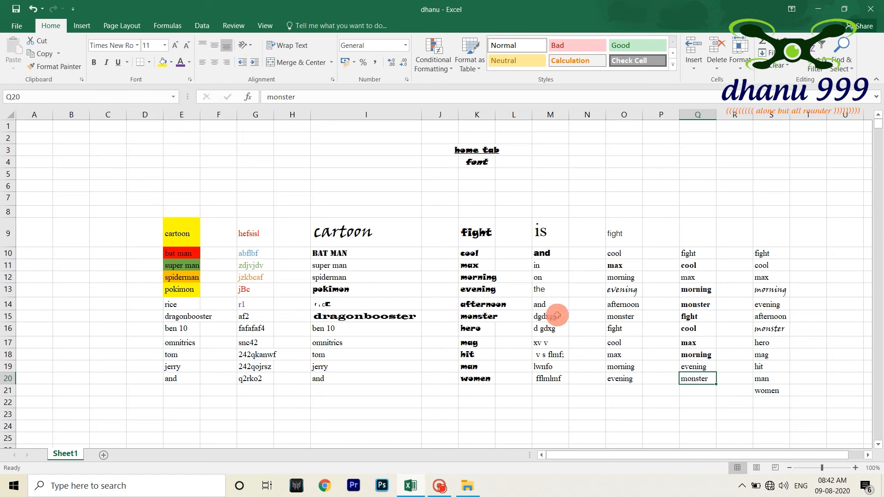
# Italicize the text in cell M14, the range M15:M17 and cell M10.
pyautogui.click(553, 304)
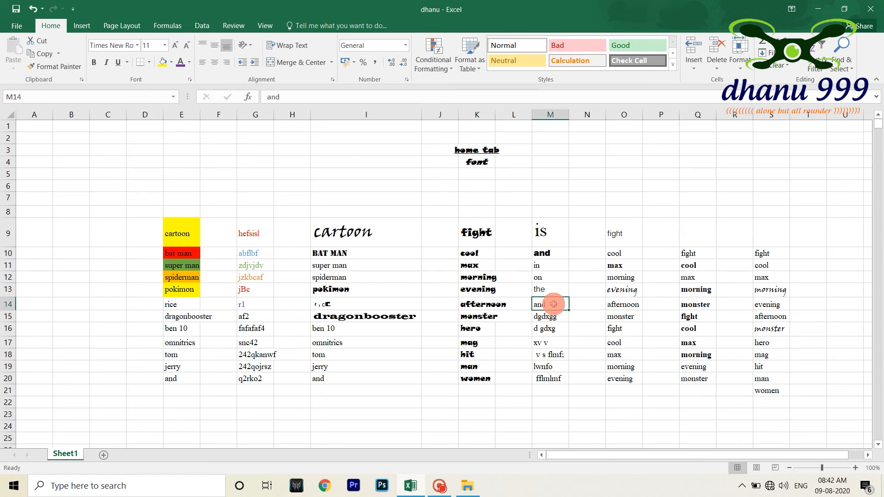
pyautogui.click(103, 63)
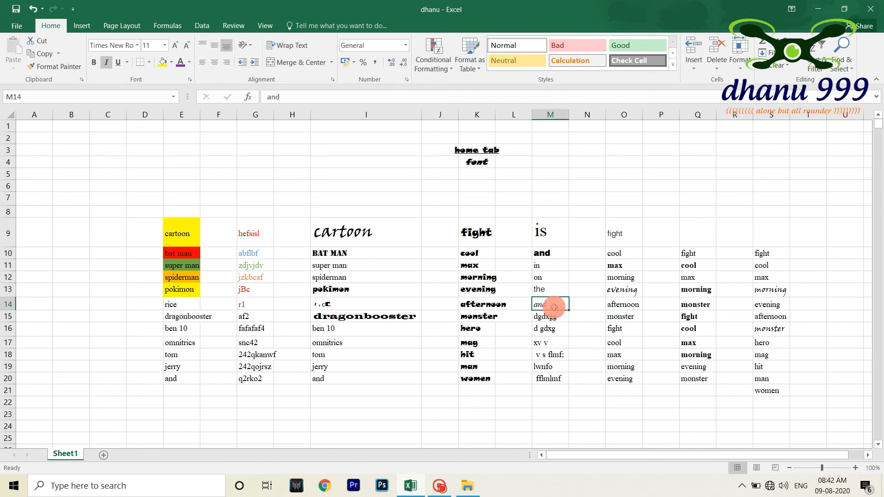
pyautogui.moveTo(555, 317); pyautogui.dragTo(554, 342)
pyautogui.click(106, 61)
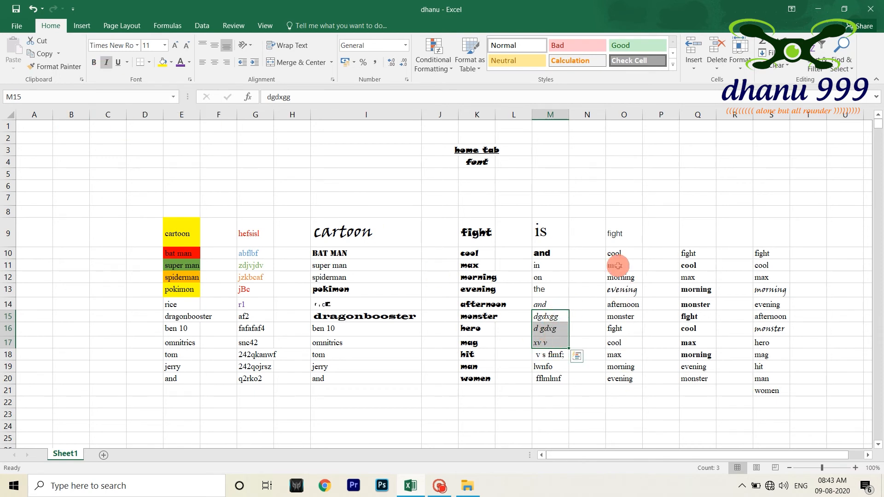
pyautogui.click(554, 252)
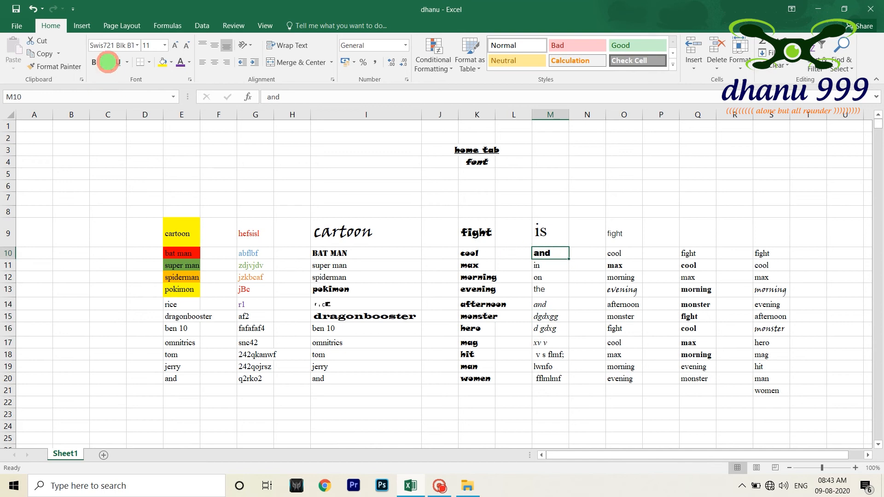
pyautogui.click(106, 62)
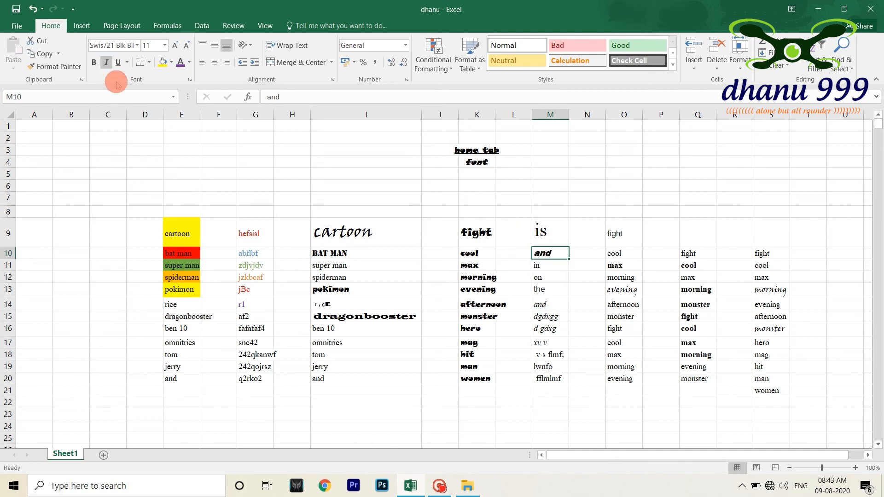
# Underline "morning" in cell O12, "evening" in cell O13 and "max" in cell O11.
pyautogui.click(622, 279)
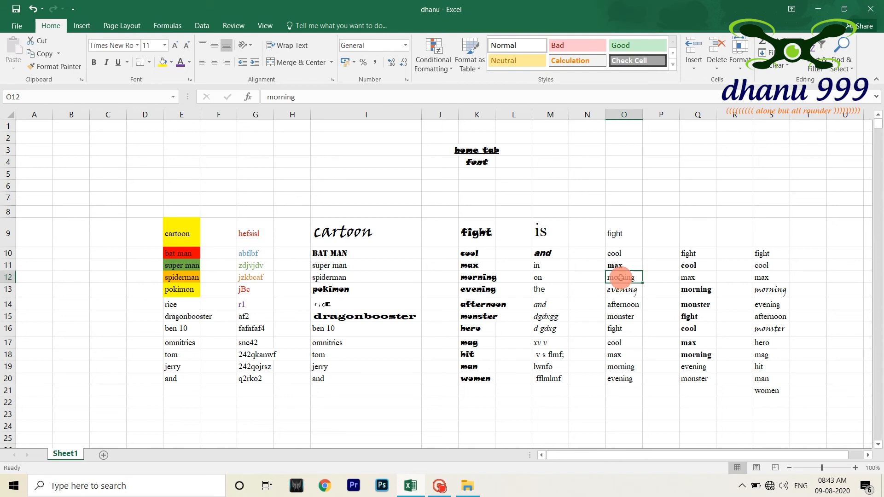
pyautogui.click(121, 64)
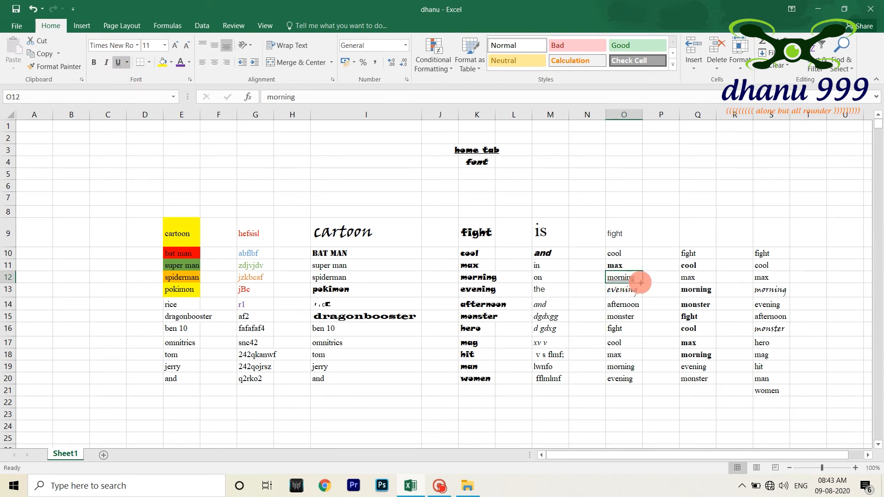
pyautogui.click(623, 290)
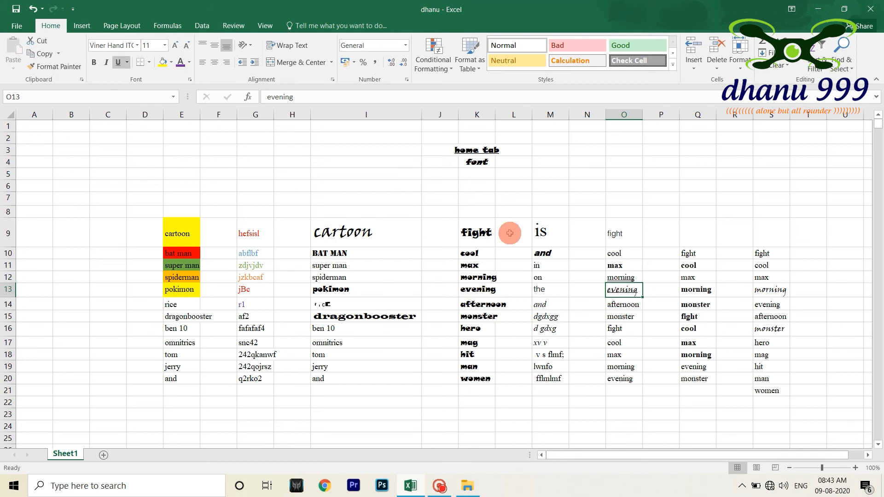
pyautogui.click(618, 265)
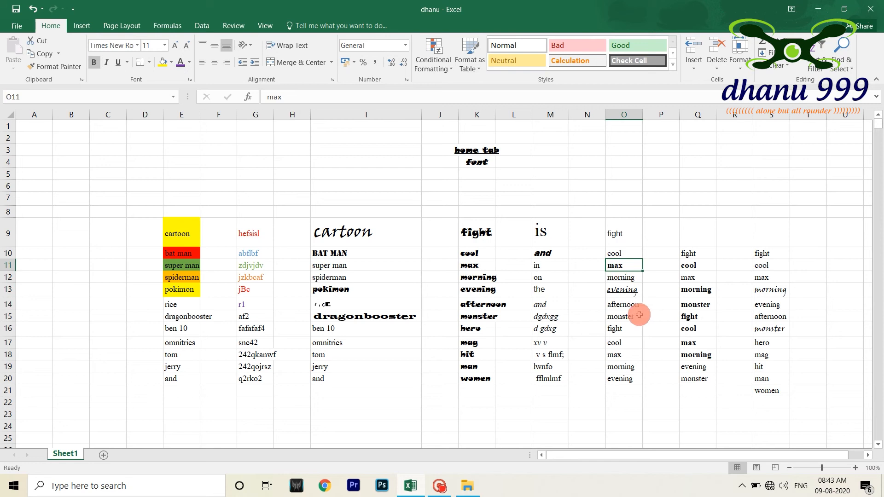
pyautogui.click(119, 66)
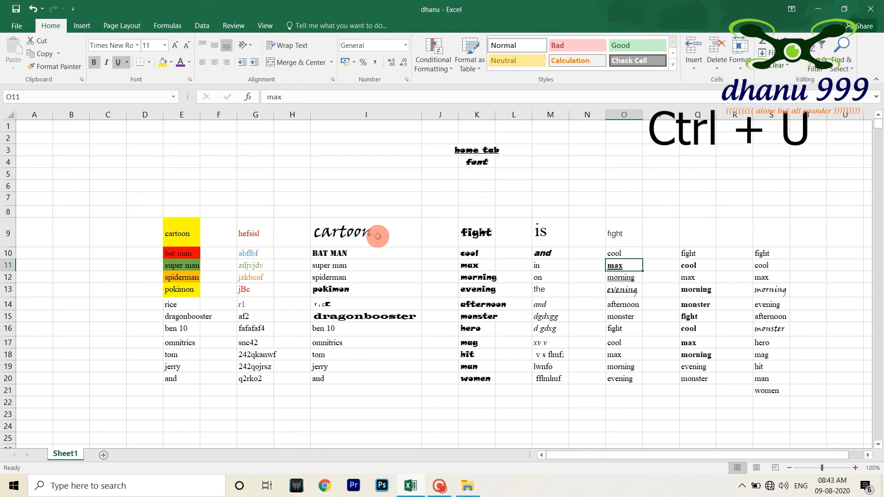
pyautogui.click(623, 276)
pyautogui.hotkey('ctrl', 'u')
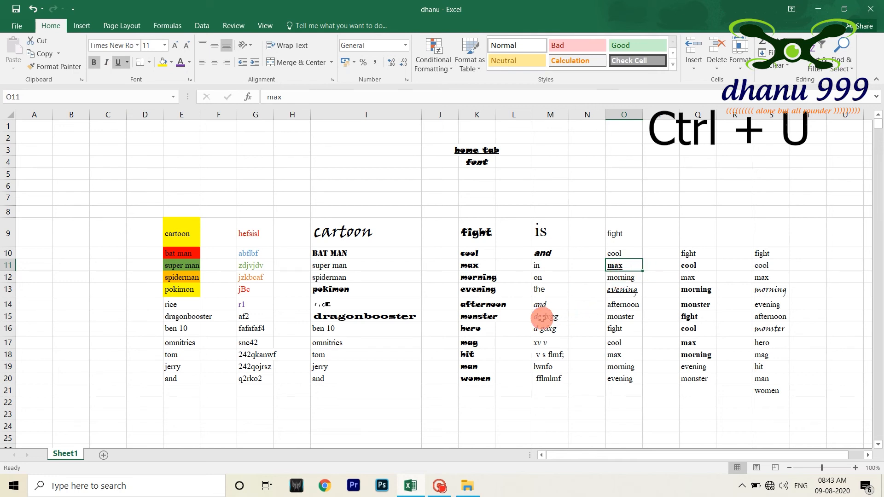
# Apply bold and underline to the text "d gdxg" in cell M16.
pyautogui.click(541, 329)
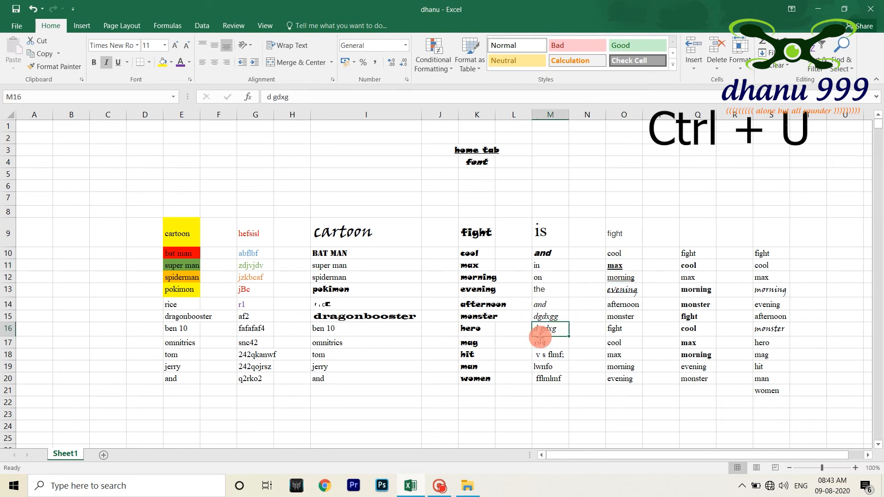
pyautogui.click(94, 62)
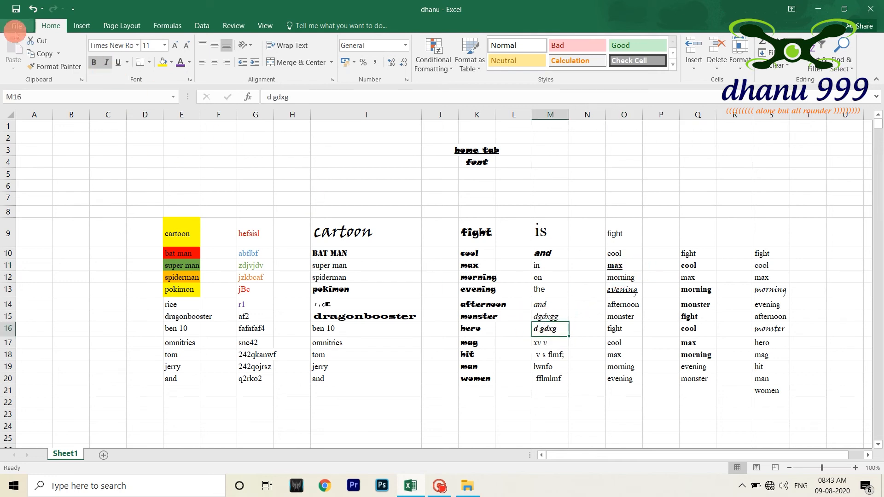
pyautogui.click(118, 62)
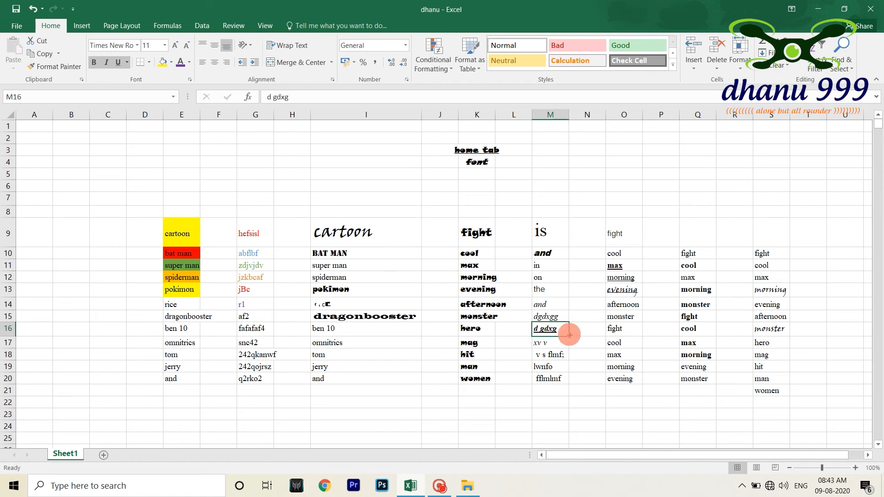
# Apply a double underline to "and" in cell M14 and select cell M13.
pyautogui.click(544, 304)
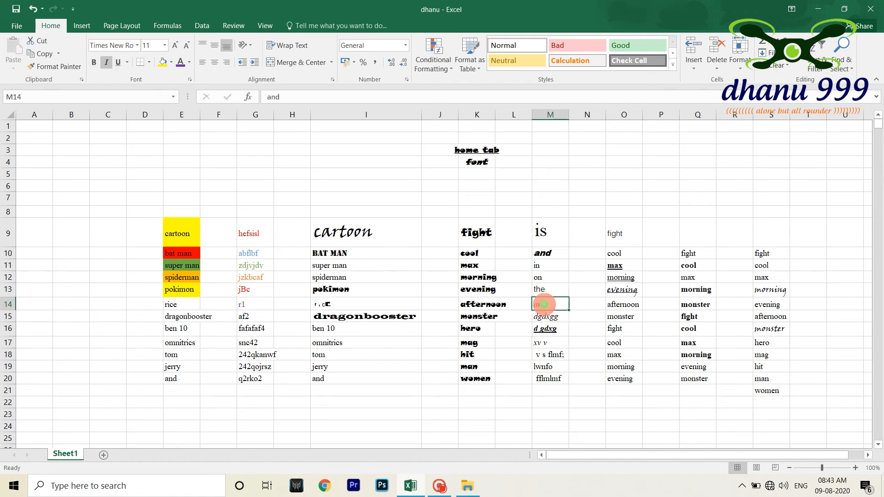
pyautogui.click(127, 64)
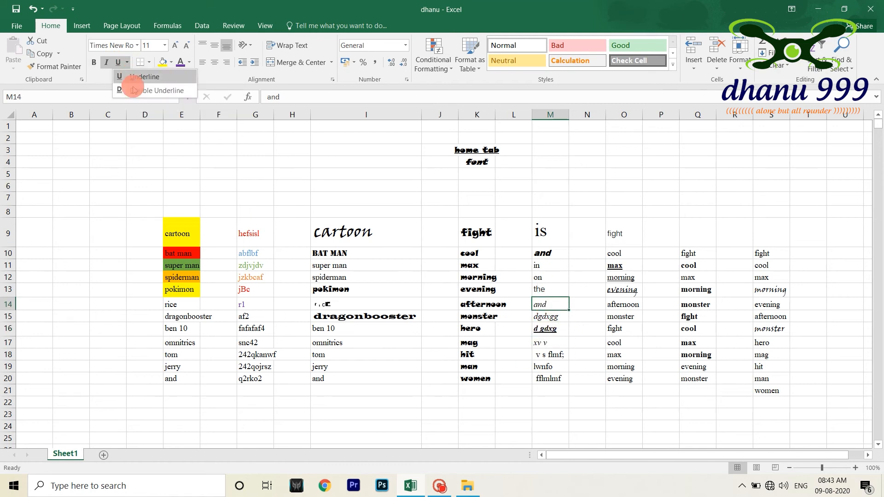
pyautogui.click(164, 91)
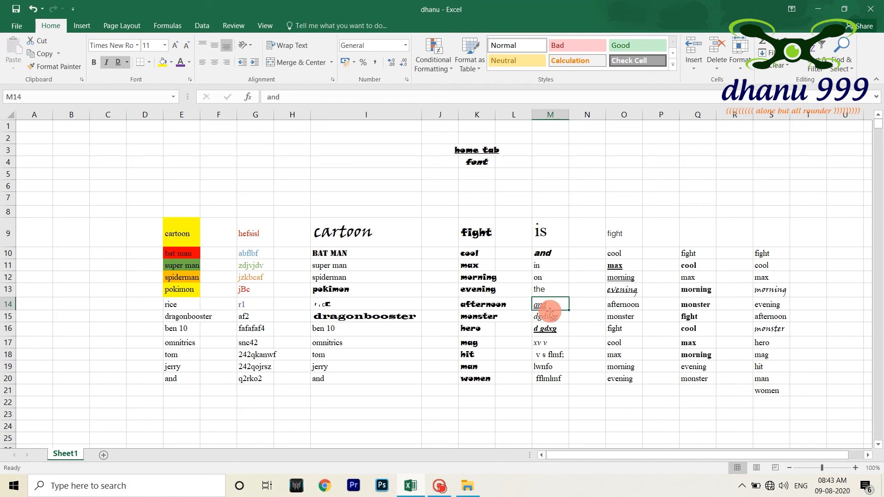
pyautogui.click(538, 295)
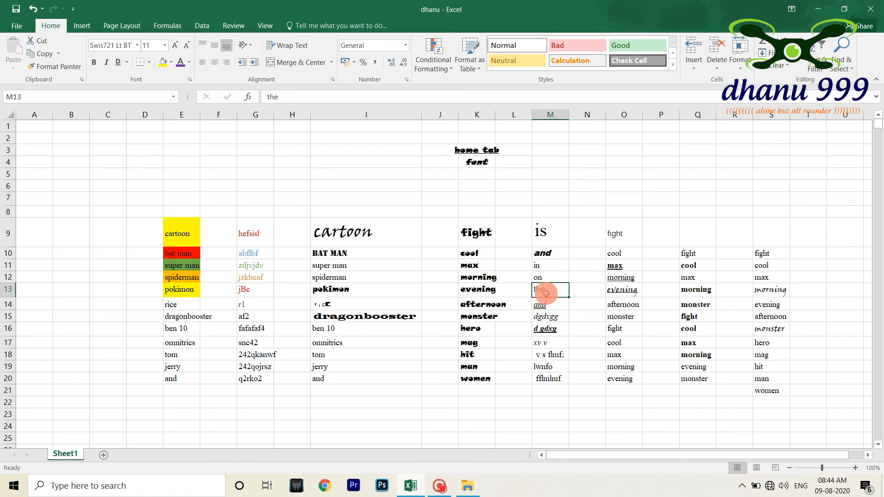
# Apply a double underline to "the" in cell M13 and "afternoon" in cell O14.
pyautogui.click(117, 65)
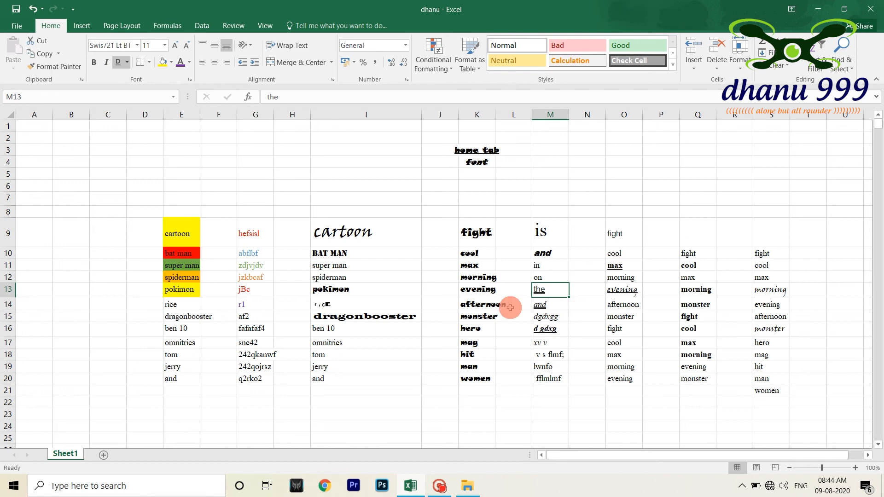
pyautogui.click(629, 305)
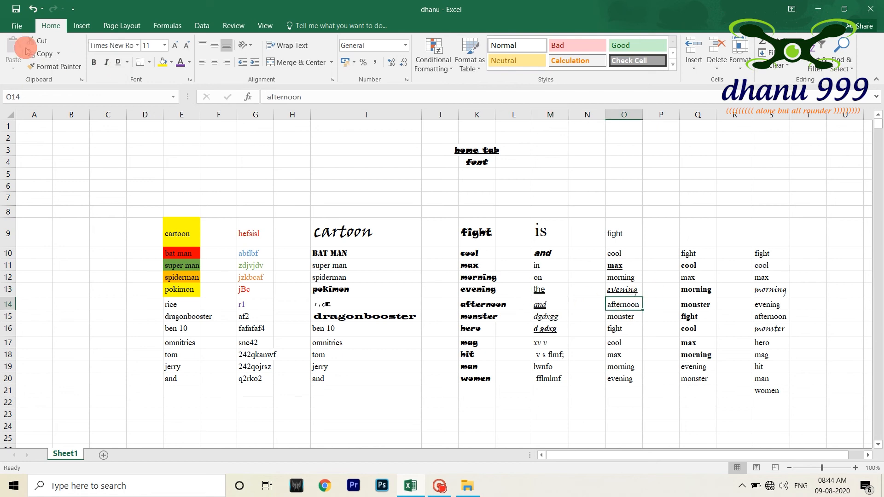
pyautogui.click(118, 63)
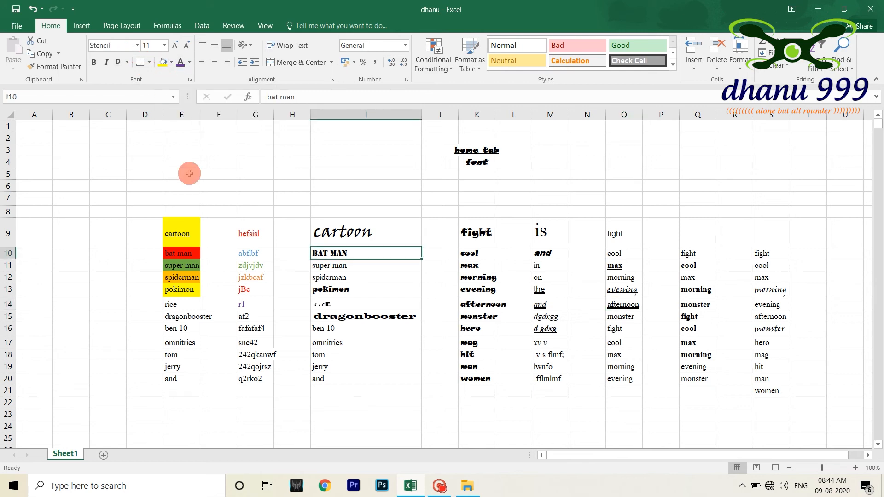
# Try a yellow fill on the "super man" cell I11 and change it to the standard light green.
pyautogui.click(180, 232)
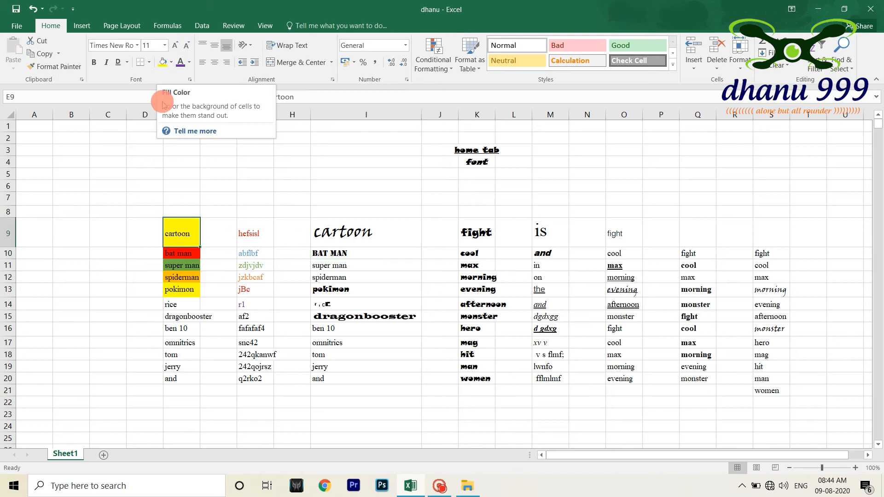
pyautogui.click(330, 265)
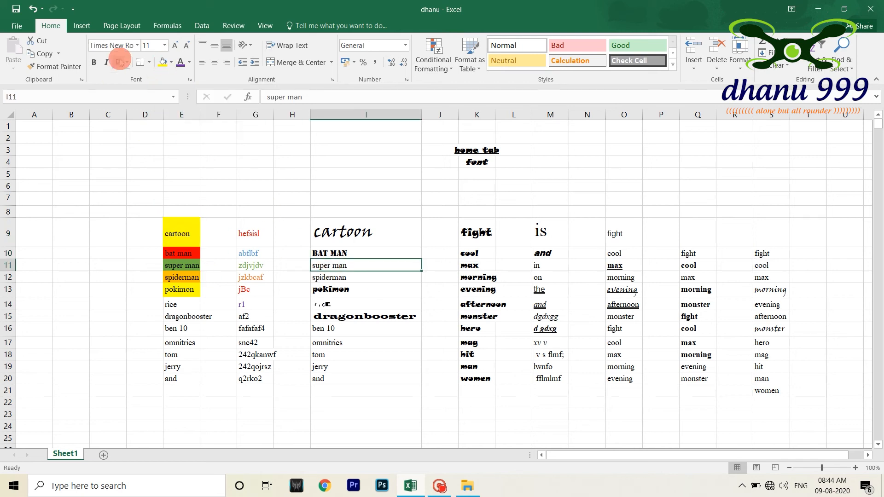
pyautogui.click(162, 62)
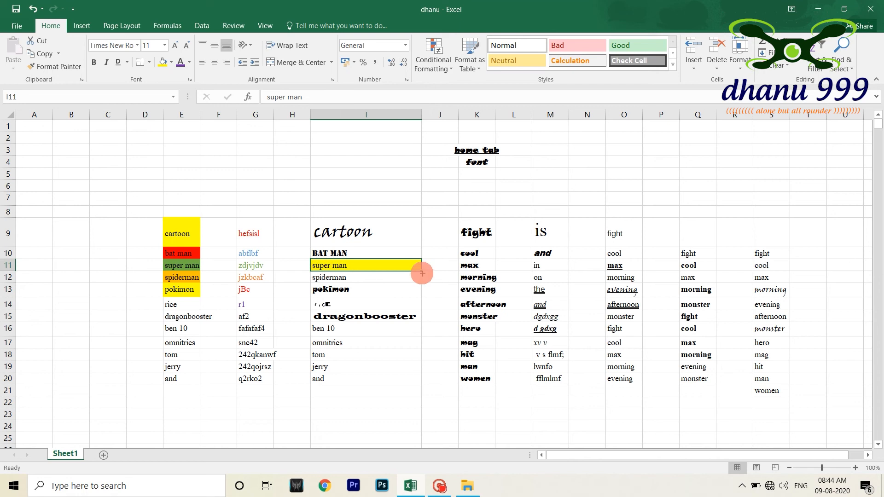
pyautogui.click(171, 65)
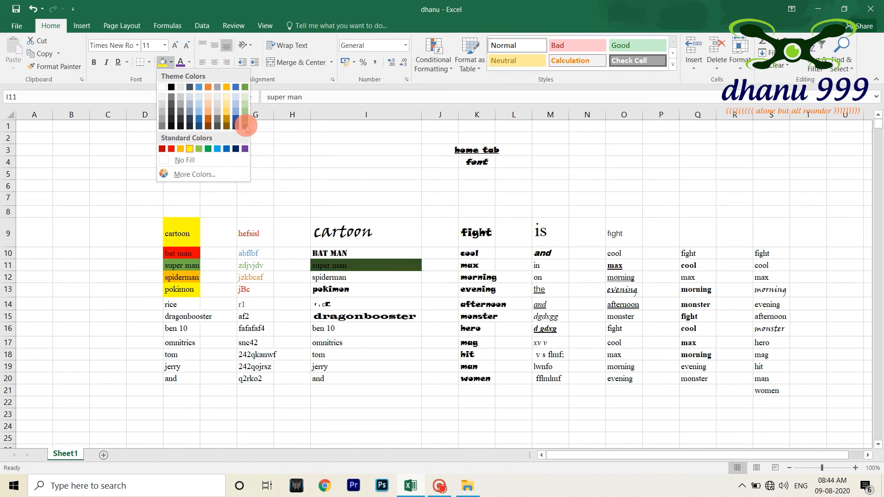
pyautogui.click(199, 148)
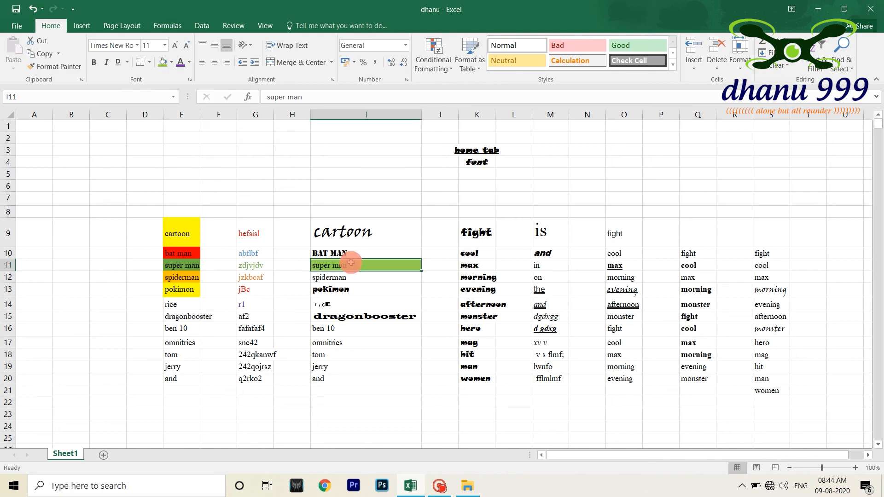
# Fill the "spiderman" cell I12 with standard red.
pyautogui.click(344, 279)
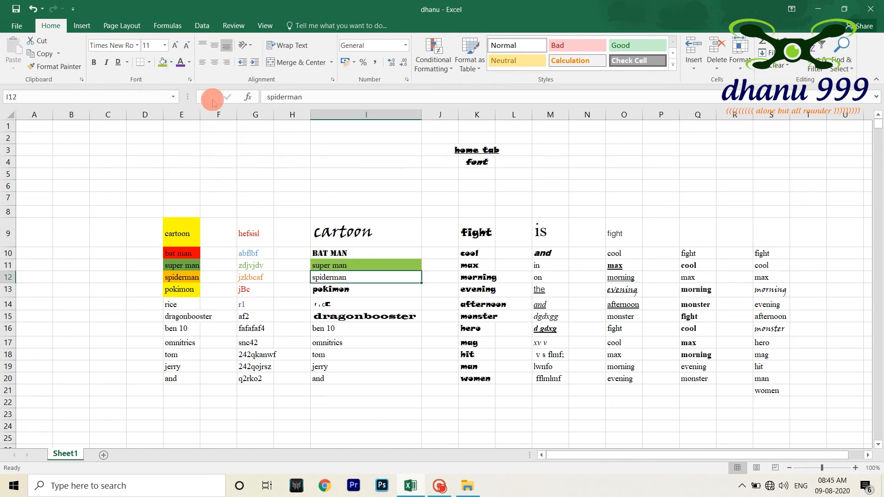
pyautogui.click(171, 62)
pyautogui.click(172, 149)
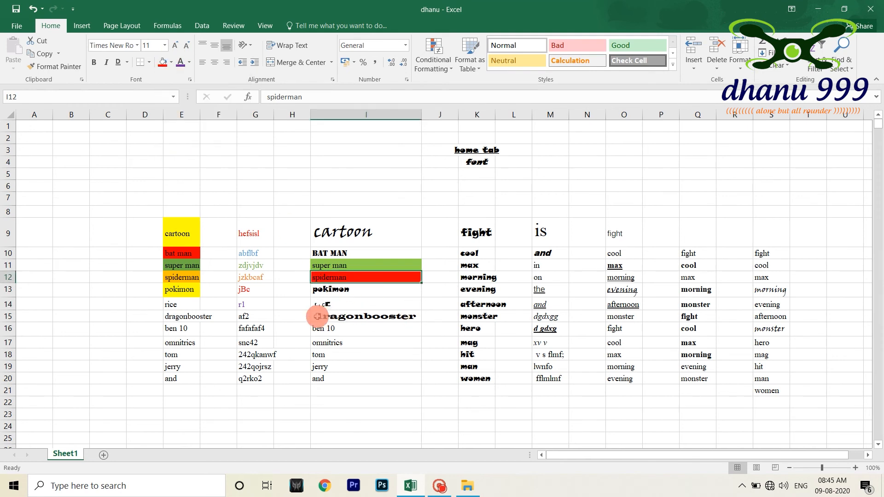
# Fill the range I15:I18 with a light green theme colour.
pyautogui.moveTo(320, 316); pyautogui.dragTo(319, 355)
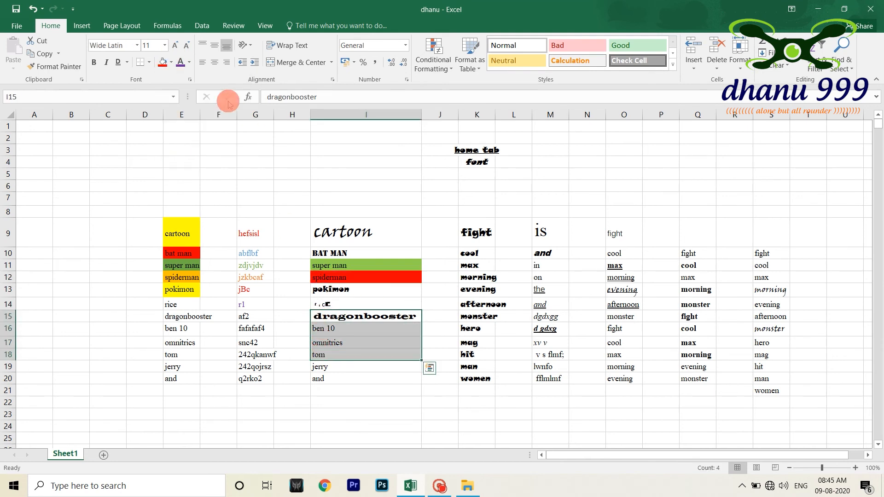
pyautogui.click(171, 62)
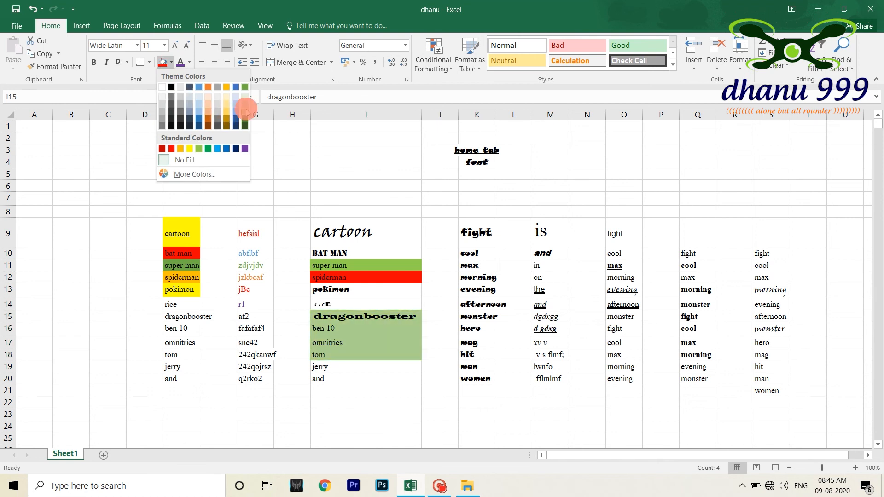
pyautogui.click(246, 111)
pyautogui.click(368, 345)
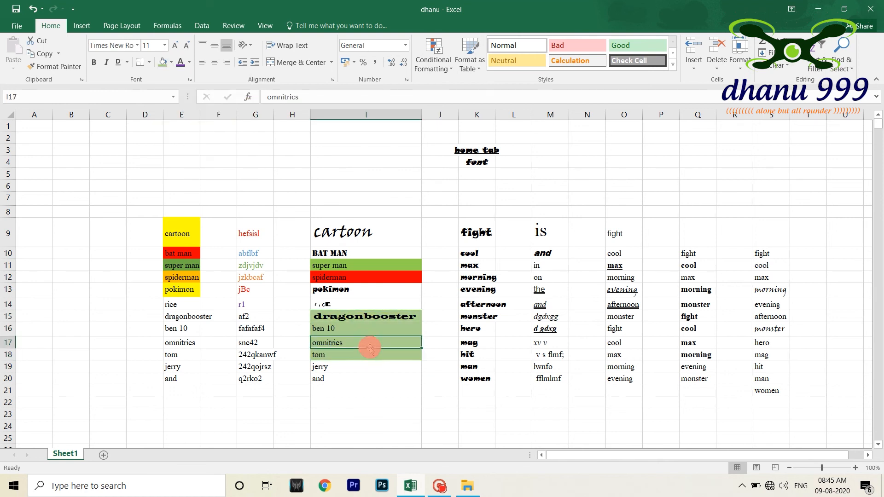
# Fill the "ben 10" cell E16 with a light blue theme colour.
pyautogui.click(184, 329)
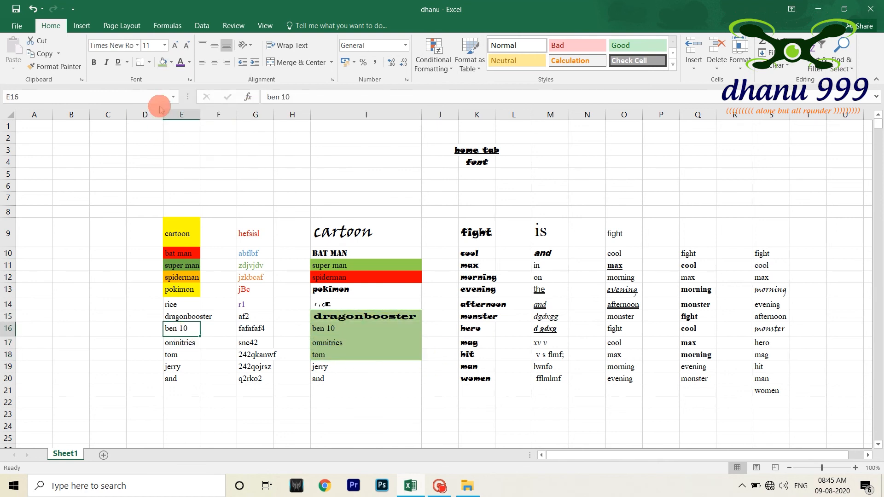
pyautogui.click(170, 63)
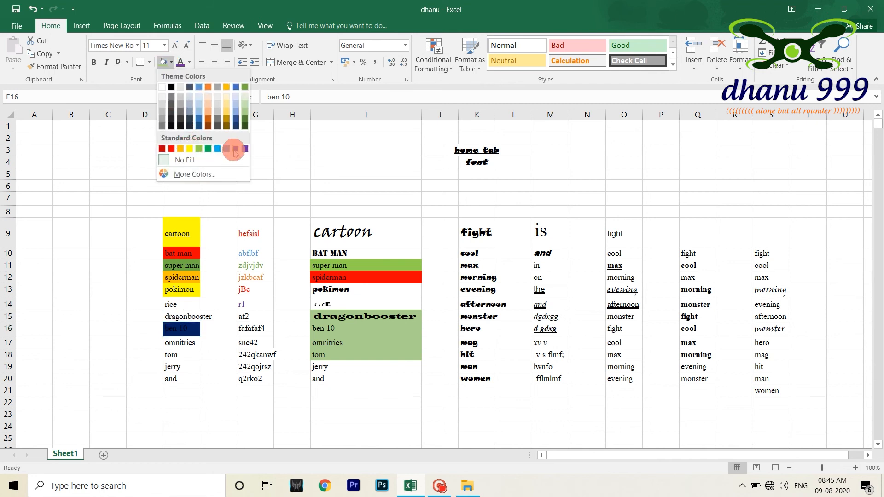
pyautogui.click(169, 62)
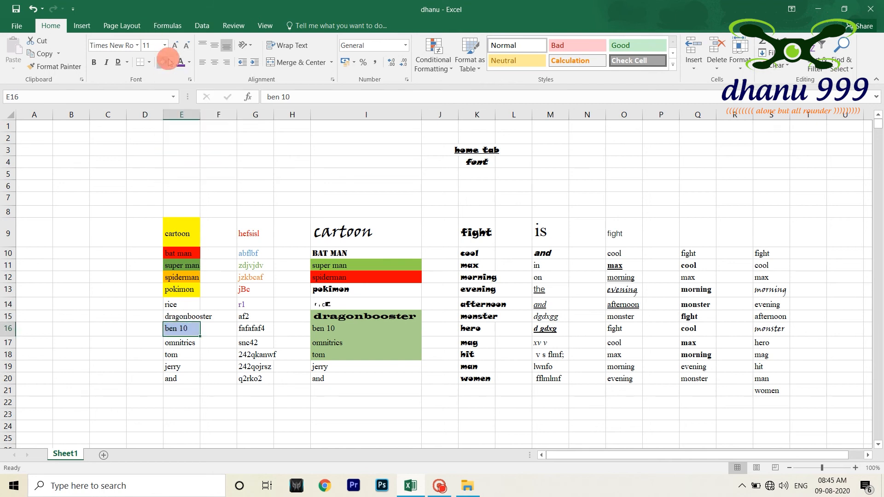
# Try several standard and custom colours for cell E16 and fill it with a bright blue from the standard colour hexagon.
pyautogui.click(173, 63)
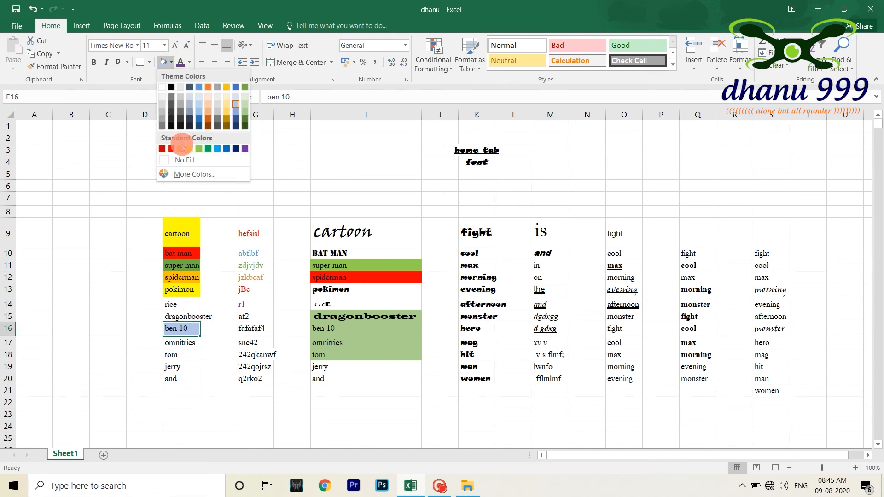
pyautogui.click(188, 175)
pyautogui.click(409, 197)
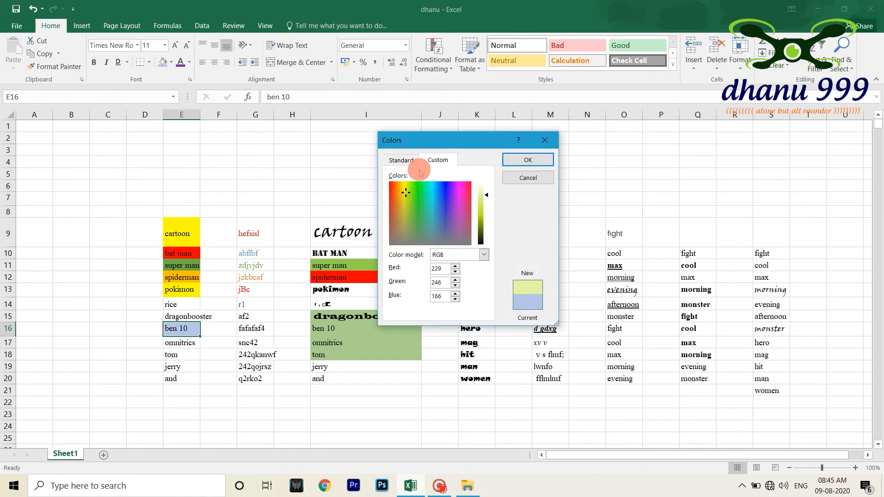
pyautogui.click(400, 160)
pyautogui.click(417, 209)
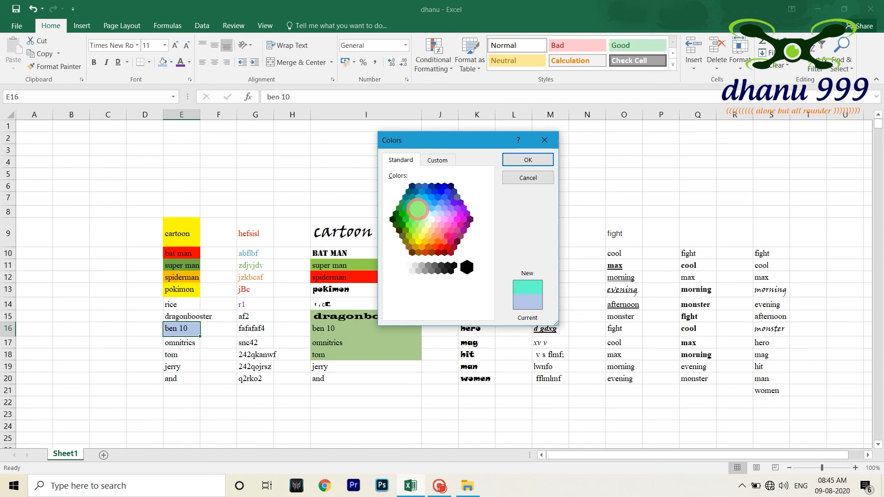
pyautogui.click(435, 160)
pyautogui.click(425, 215)
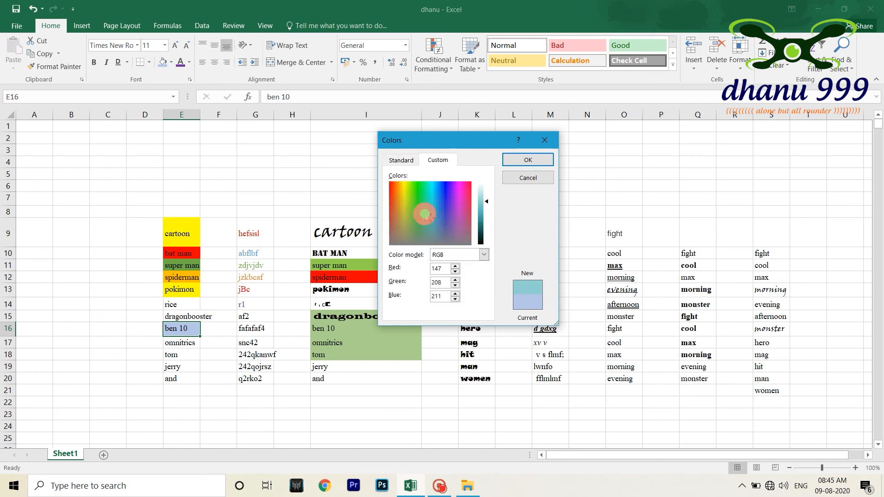
pyautogui.click(401, 160)
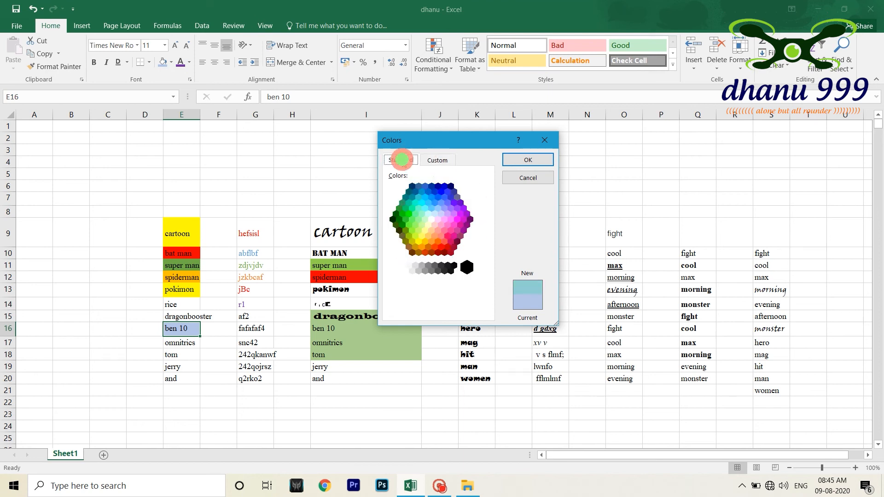
pyautogui.click(440, 192)
pyautogui.click(529, 160)
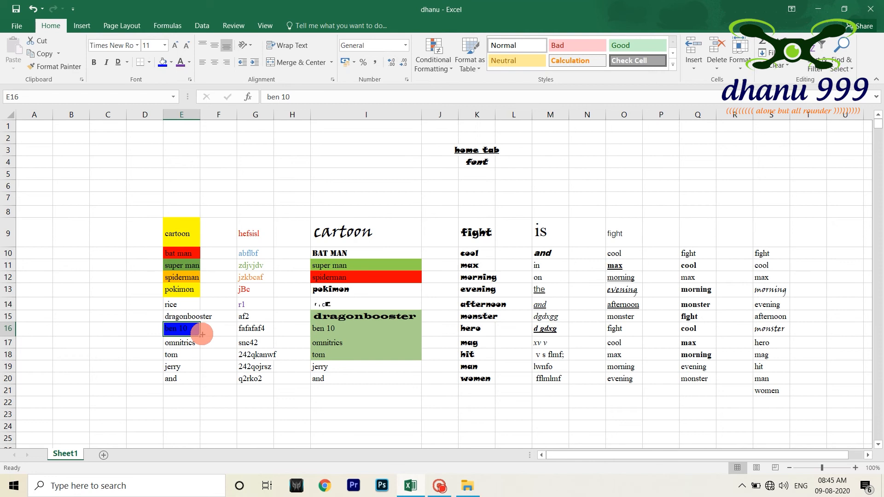
# Fill the "dragonbooster" cell E15 with the custom blue of red 123, green 147 and blue 235.
pyautogui.click(188, 316)
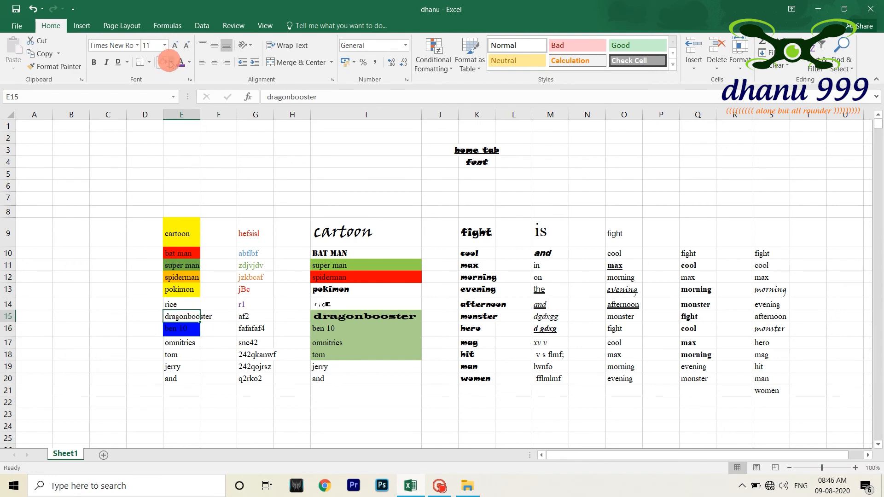
pyautogui.click(171, 63)
pyautogui.click(181, 193)
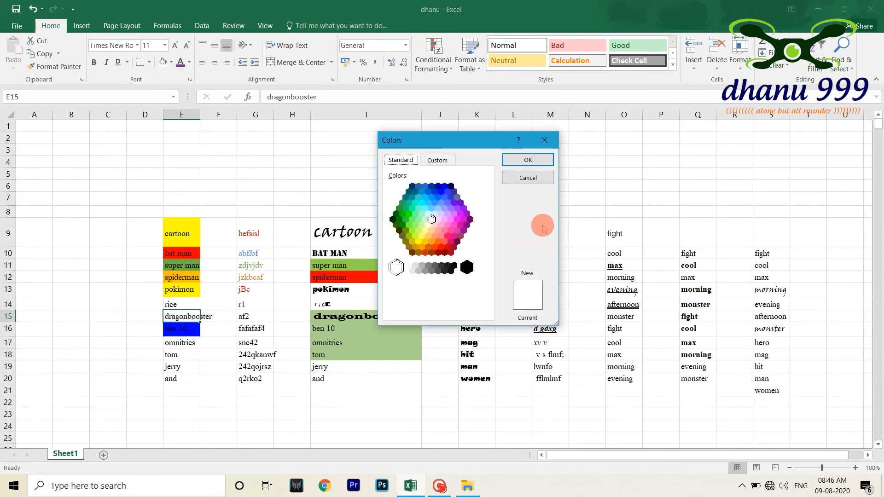
pyautogui.click(437, 200)
pyautogui.click(445, 161)
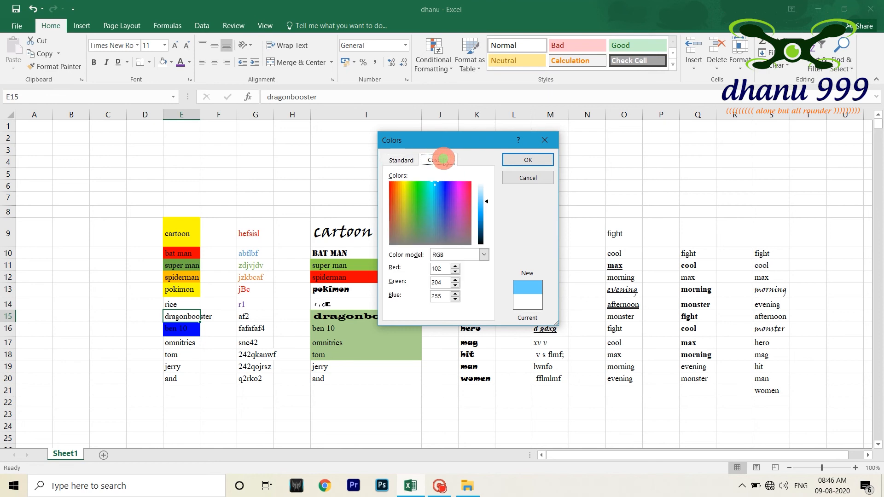
pyautogui.moveTo(441, 189); pyautogui.dragTo(443, 198)
pyautogui.click(441, 199)
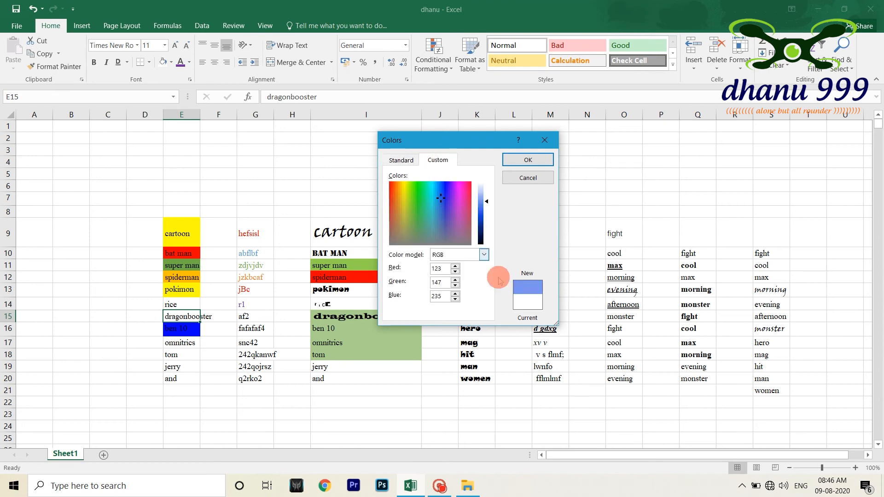
pyautogui.click(520, 168)
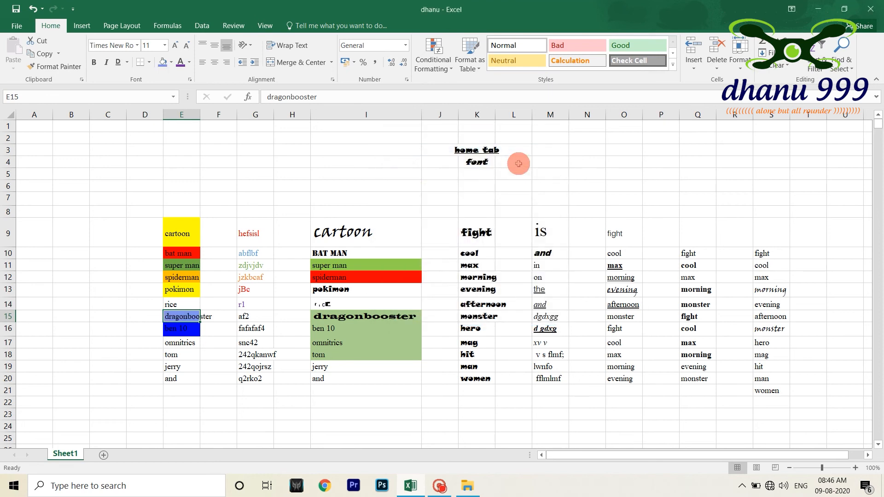
pyautogui.click(208, 323)
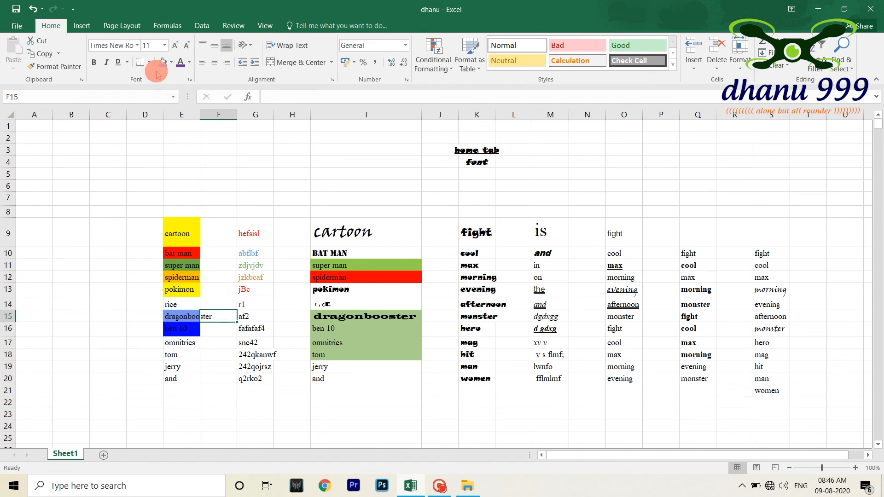
pyautogui.click(171, 64)
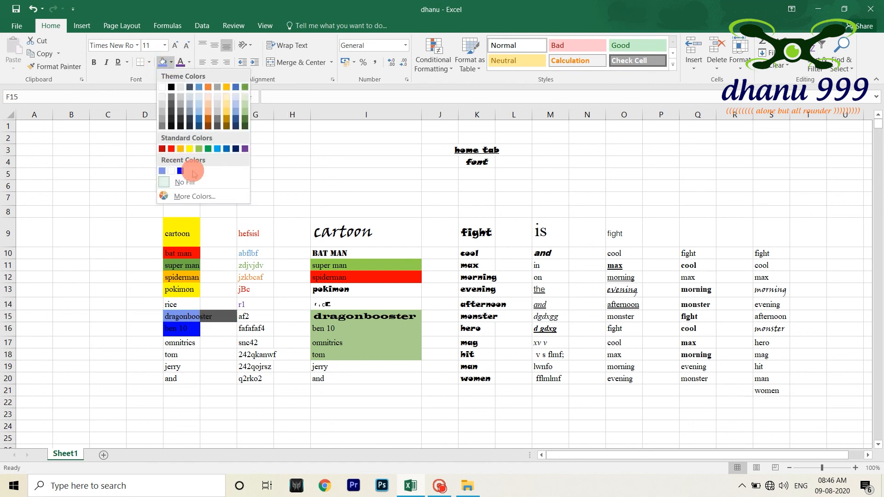
pyautogui.click(194, 280)
# Remove the fill colour from the "cartoon" cell E9.
pyautogui.click(180, 233)
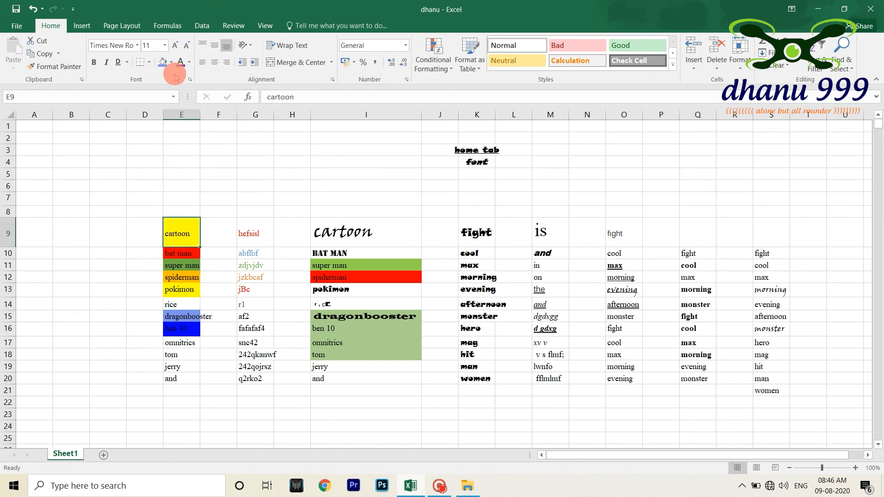
pyautogui.click(170, 63)
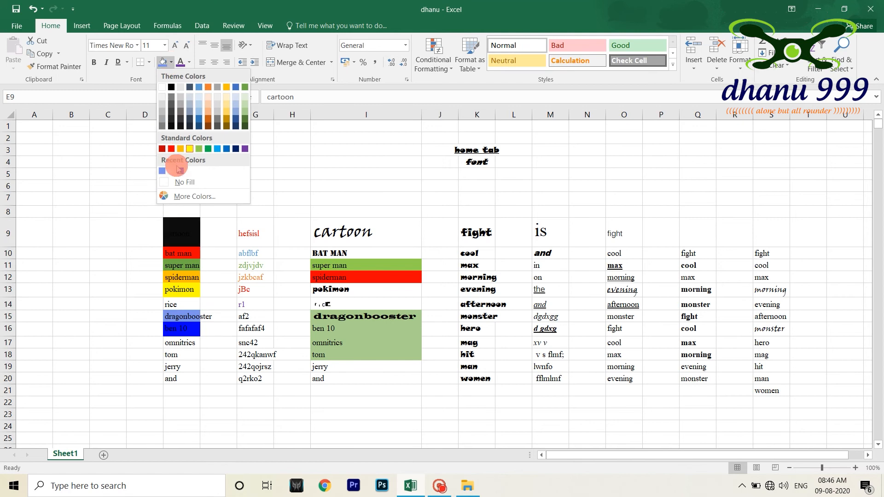
pyautogui.click(177, 182)
pyautogui.click(172, 236)
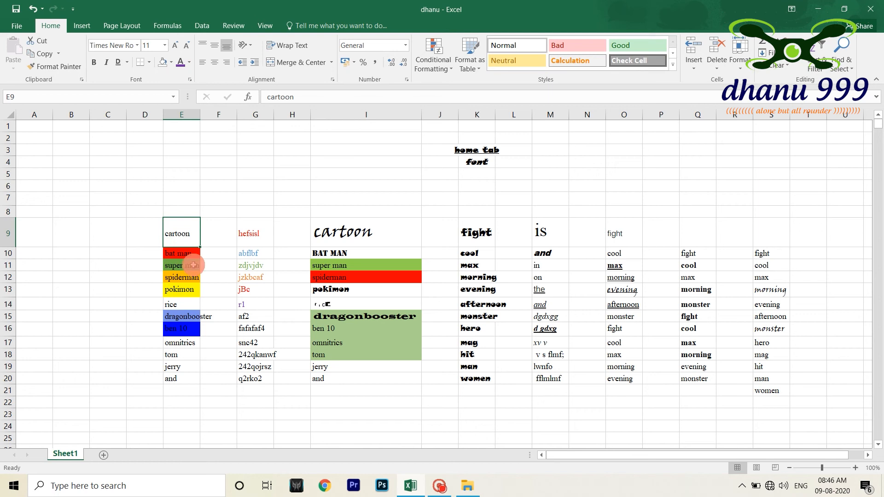
# Remove the fill colour from the range E10:E13 and select cell E9.
pyautogui.moveTo(182, 252); pyautogui.dragTo(189, 286)
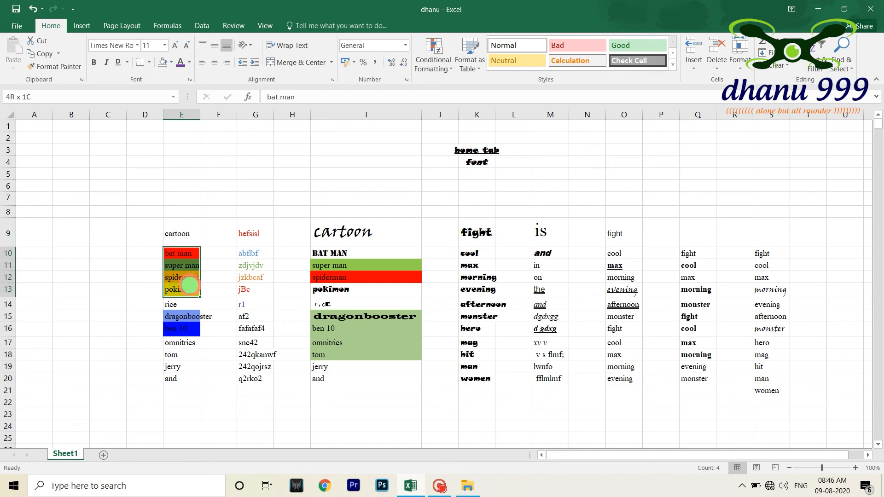
pyautogui.click(163, 62)
pyautogui.click(203, 276)
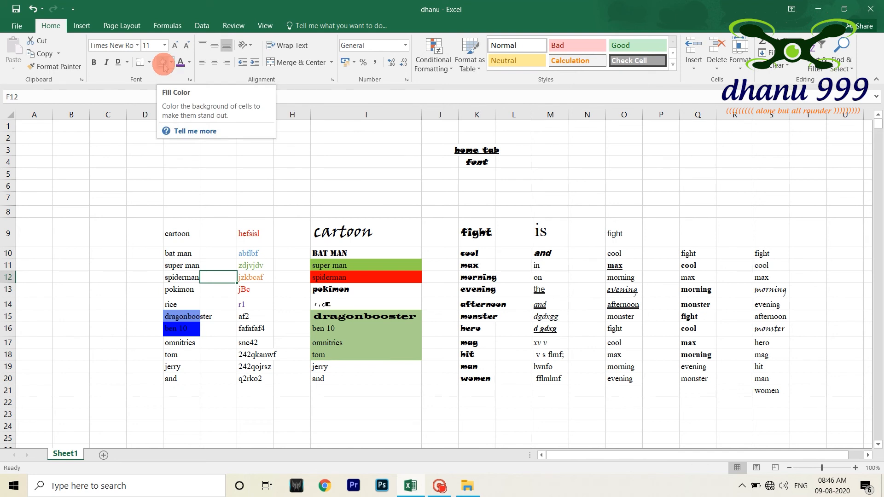
pyautogui.click(179, 234)
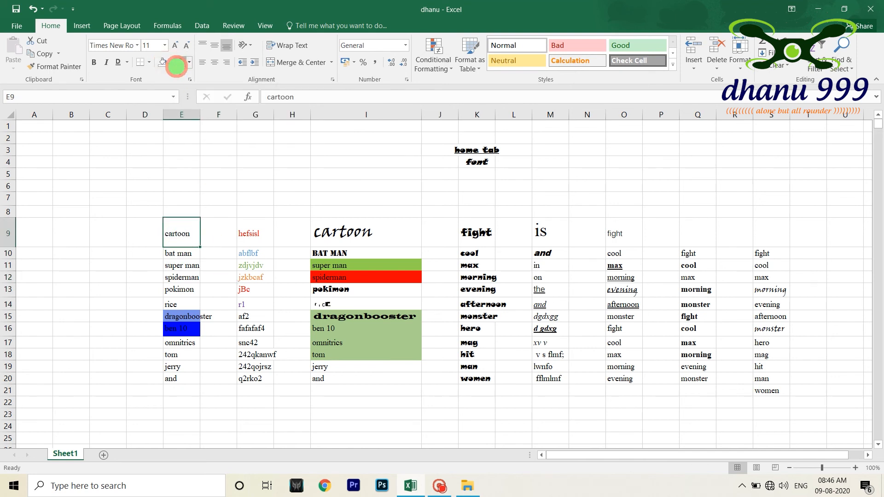
# Apply purple and standard red in turn as the font colour of the "cartoon" cell E9.
pyautogui.click(177, 63)
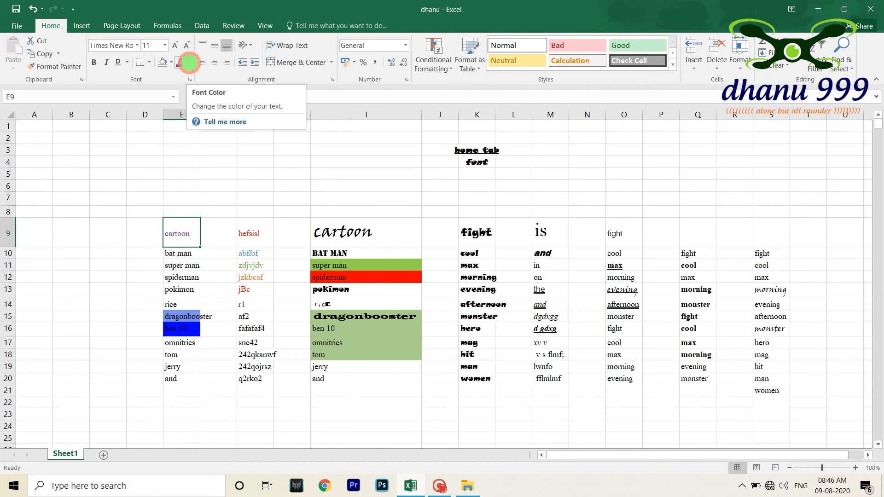
pyautogui.click(189, 63)
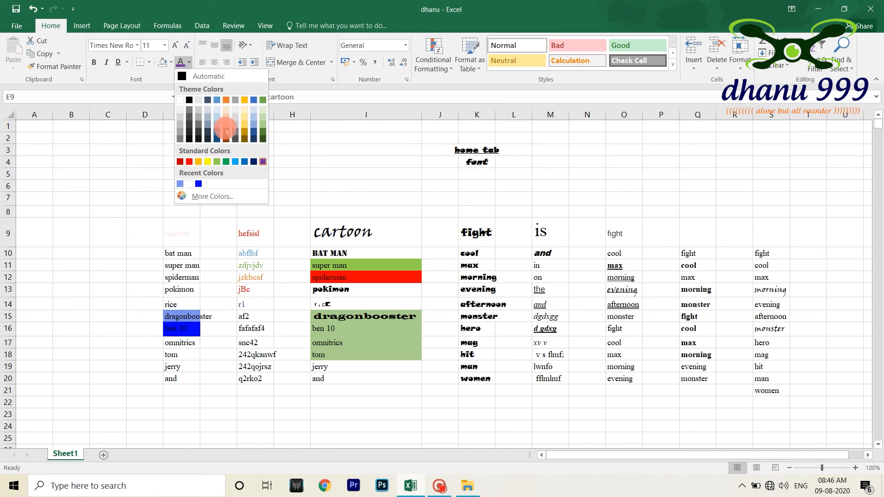
pyautogui.click(189, 161)
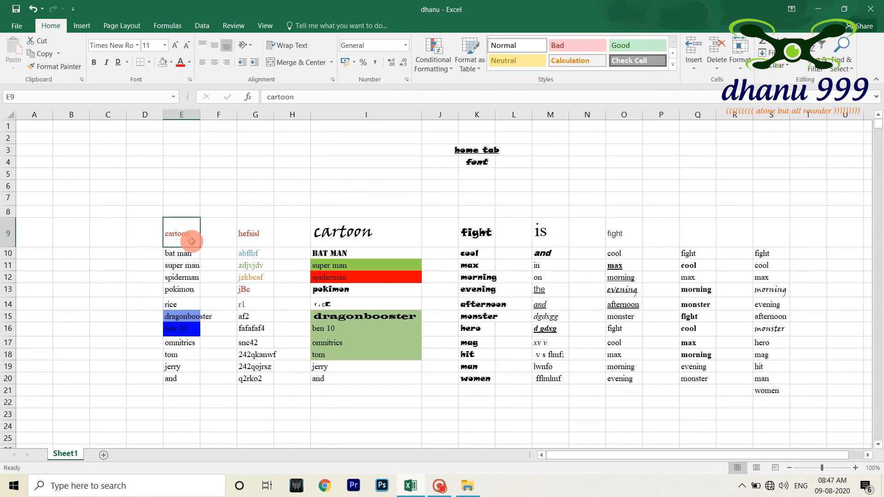
# Change the font colour of cell E9 to a blue from the standard colour hexagon.
pyautogui.click(189, 62)
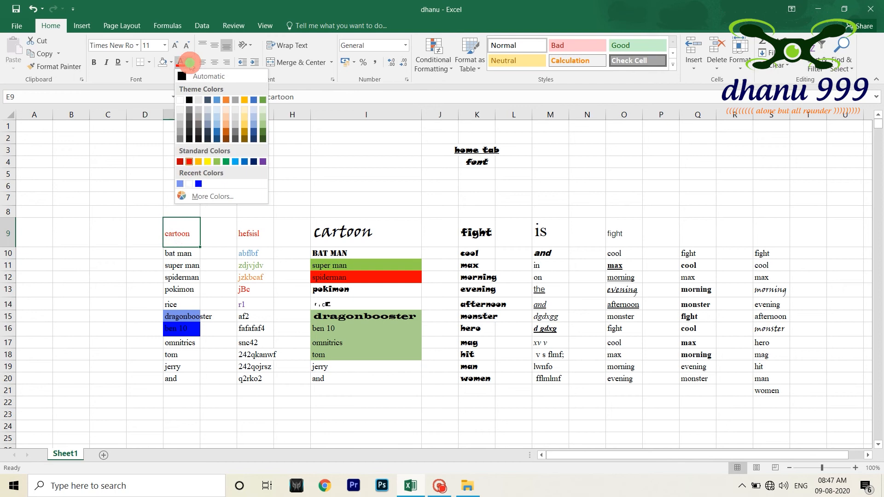
pyautogui.click(197, 197)
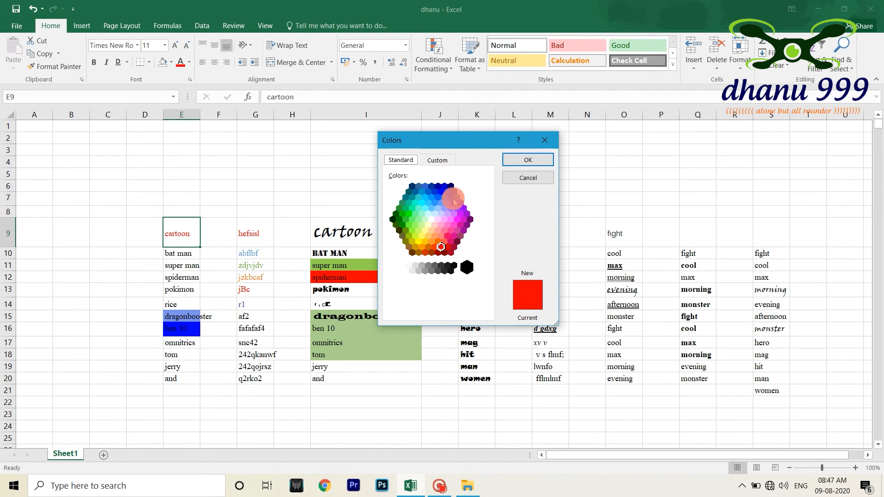
pyautogui.click(536, 159)
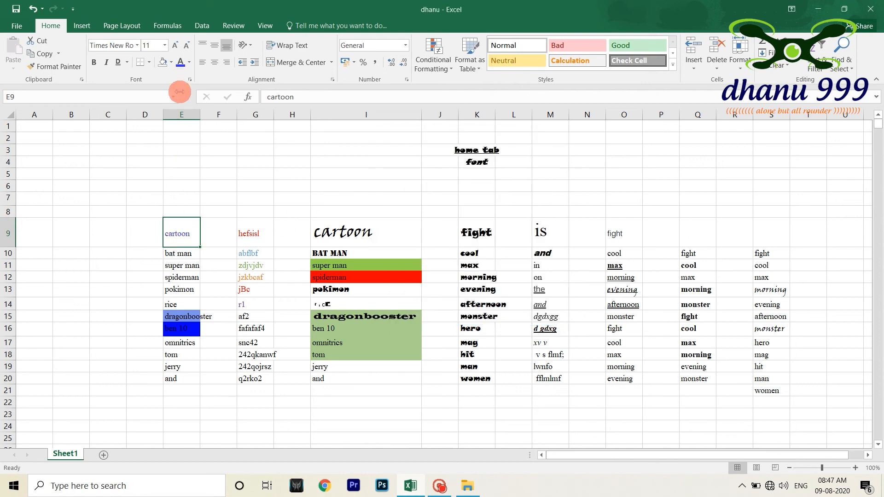
# Give the text in cell E9 a custom pink font colour of red 237, green 69 and blue 197.
pyautogui.click(190, 68)
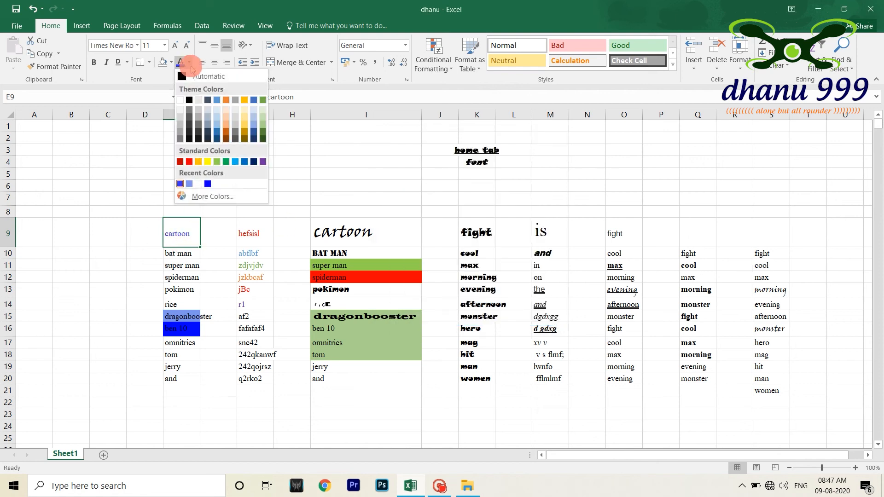
pyautogui.click(208, 195)
pyautogui.click(437, 160)
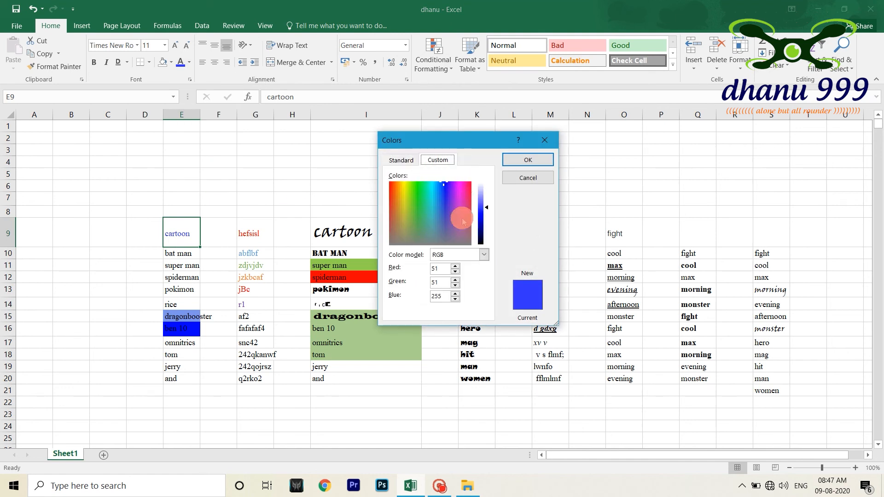
pyautogui.click(460, 195)
pyautogui.click(526, 158)
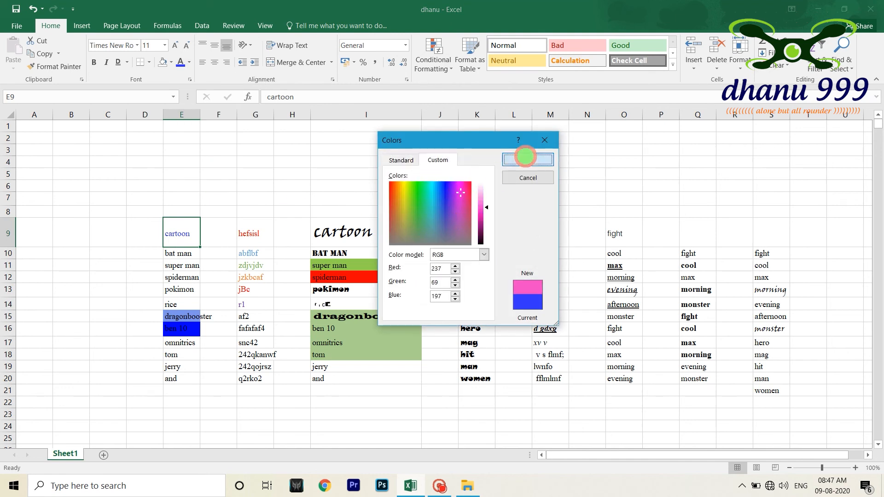
# Set the font colour of cell E9 to the black theme colour.
pyautogui.click(189, 63)
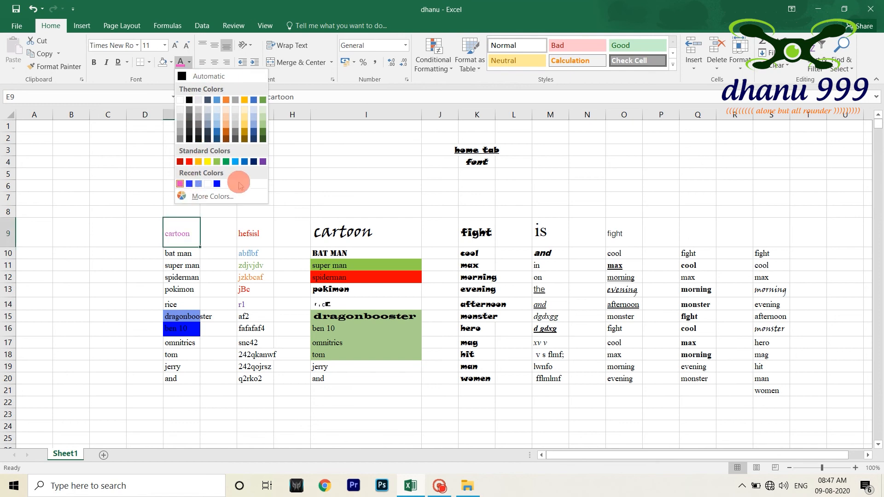
pyautogui.click(189, 99)
pyautogui.click(230, 238)
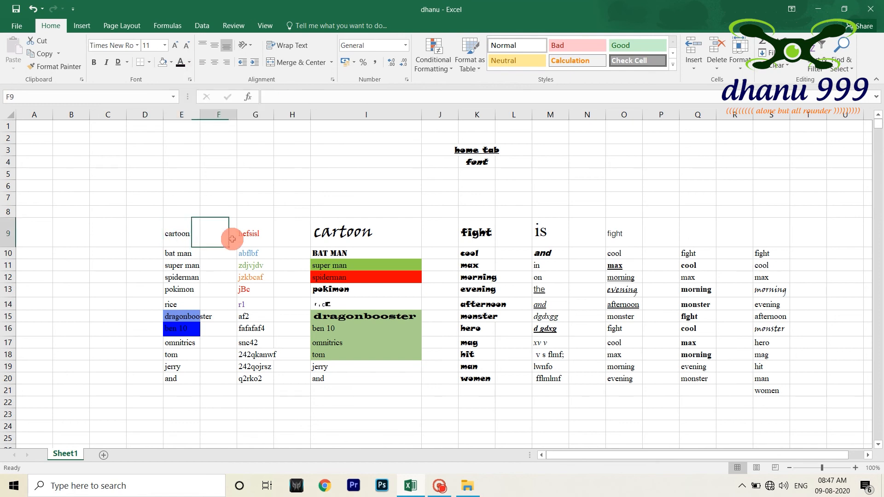
pyautogui.click(278, 236)
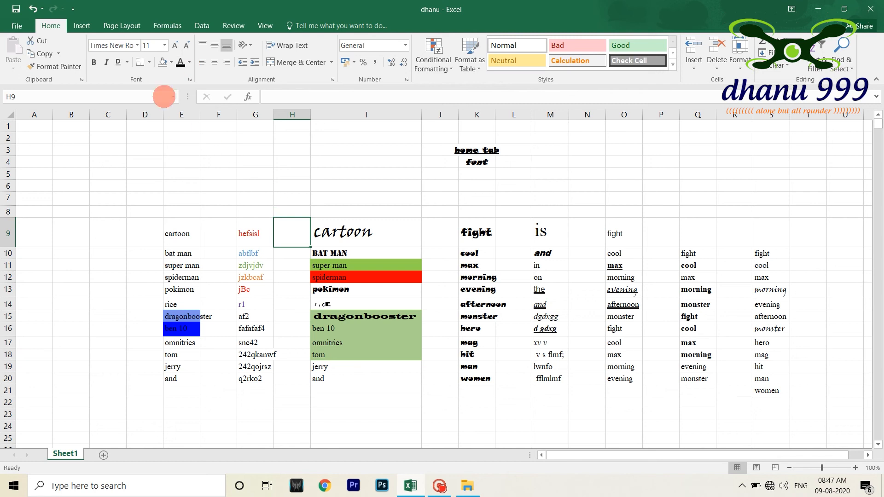
pyautogui.click(148, 61)
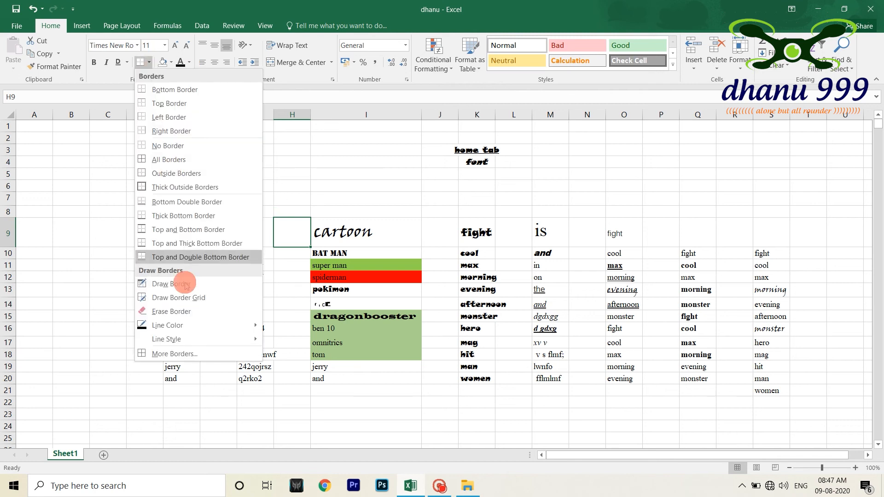
pyautogui.click(197, 281)
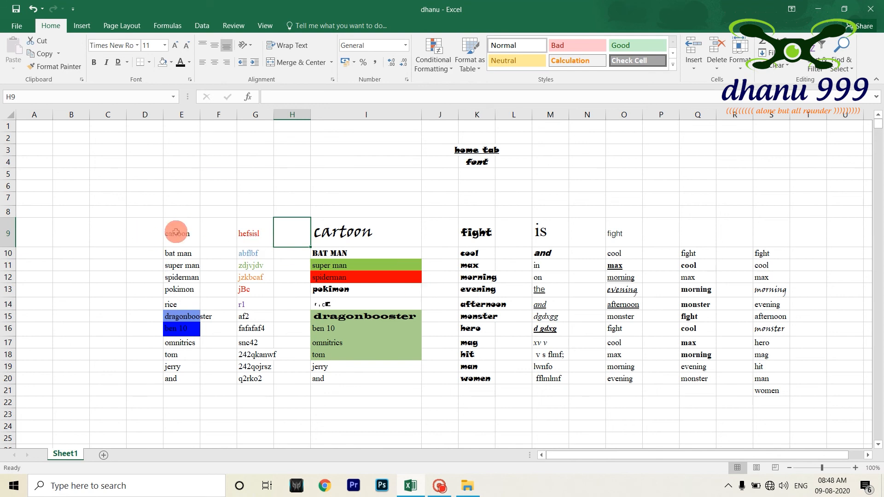
# Select the range E9:S21, view the workbook's print settings and return to the sheet.
pyautogui.moveTo(172, 231); pyautogui.dragTo(771, 394)
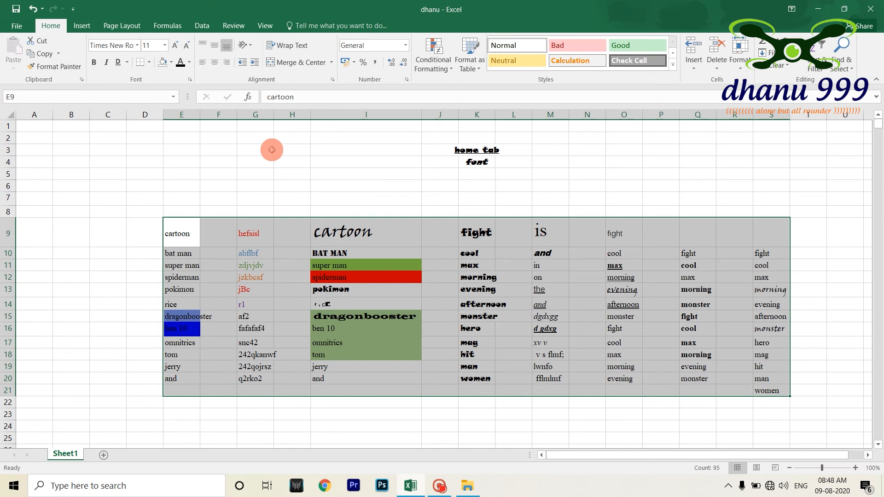
pyautogui.hotkey('ctrl', 'p')
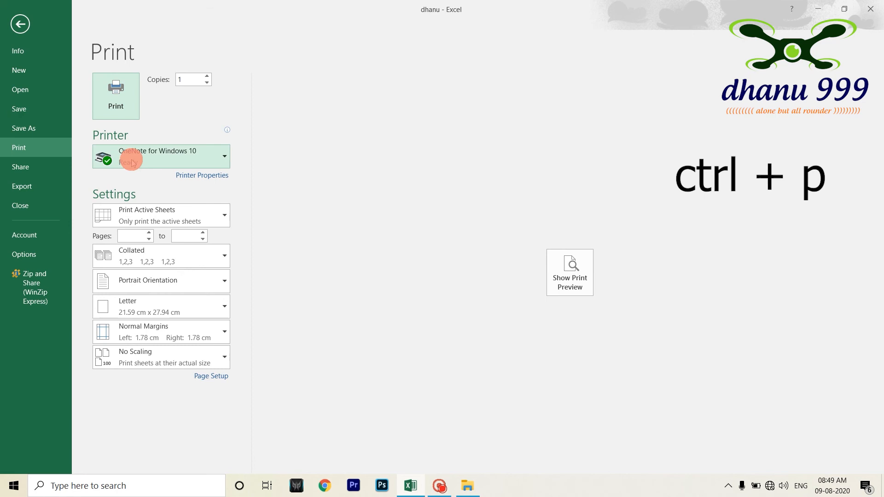
pyautogui.click(19, 21)
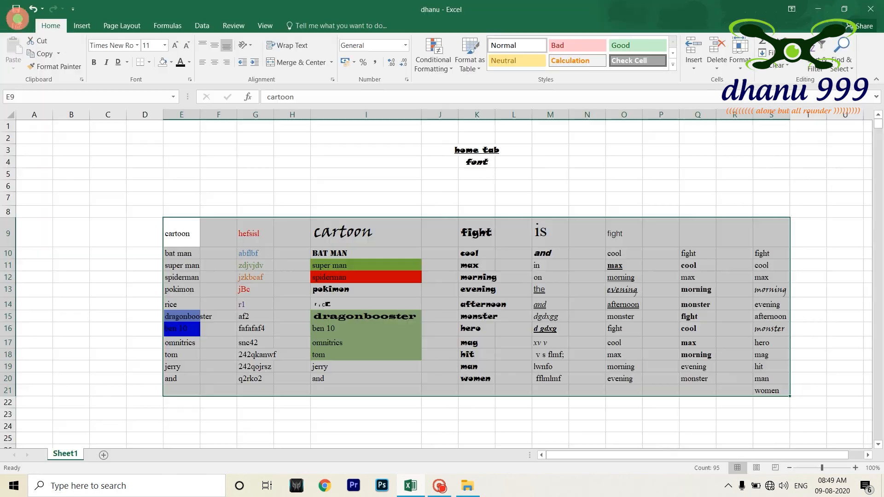
pyautogui.click(16, 25)
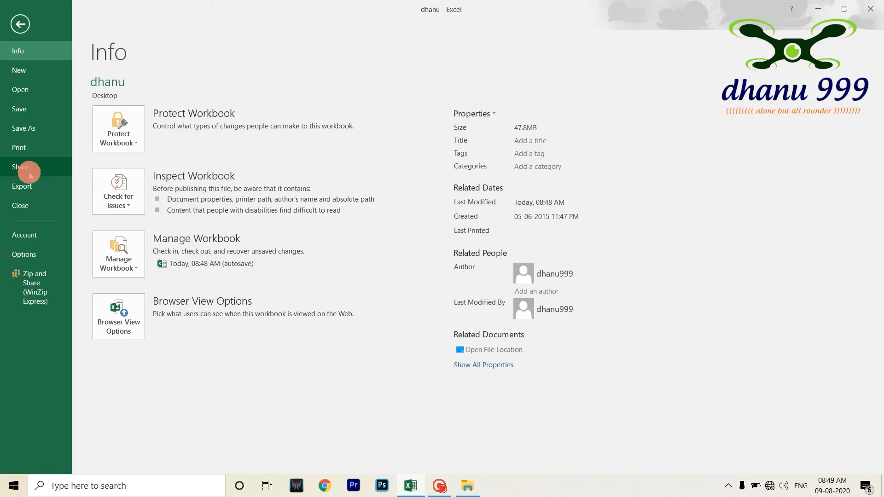
pyautogui.click(33, 151)
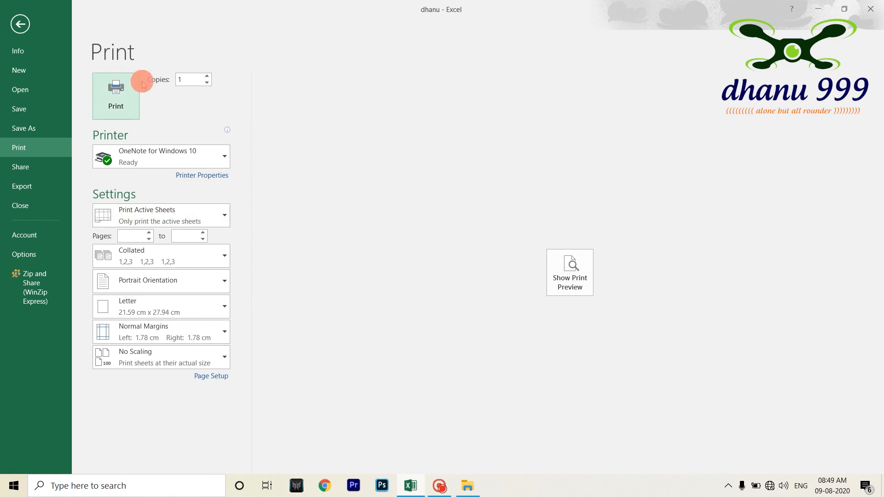
pyautogui.press('Escape')
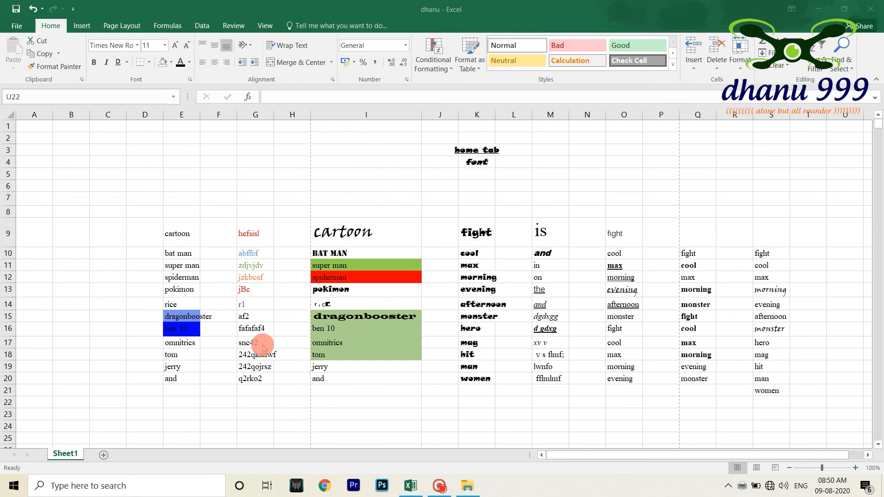
# Apply a bottom border to the range E9:S21.
pyautogui.click(142, 68)
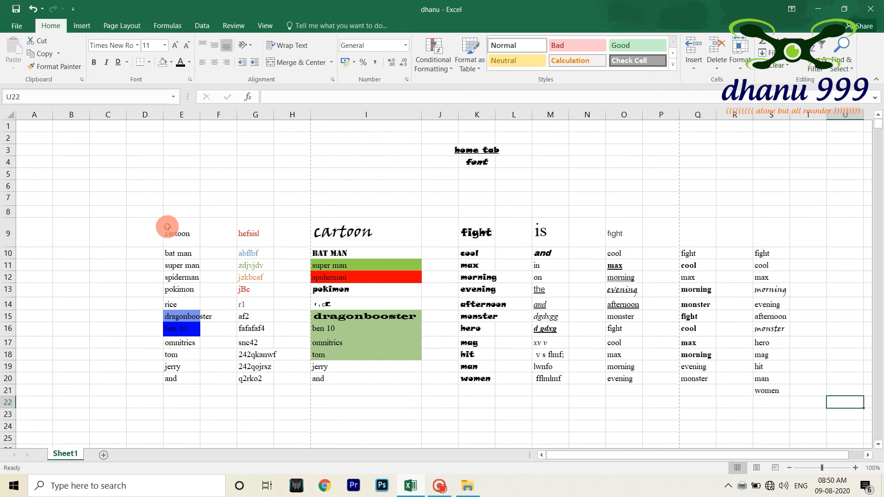
pyautogui.moveTo(170, 231); pyautogui.dragTo(788, 387)
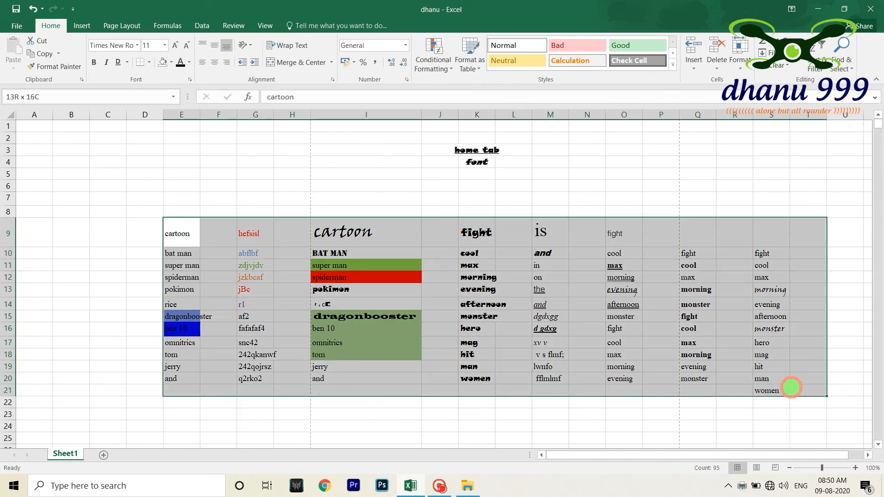
pyautogui.click(138, 62)
pyautogui.click(233, 209)
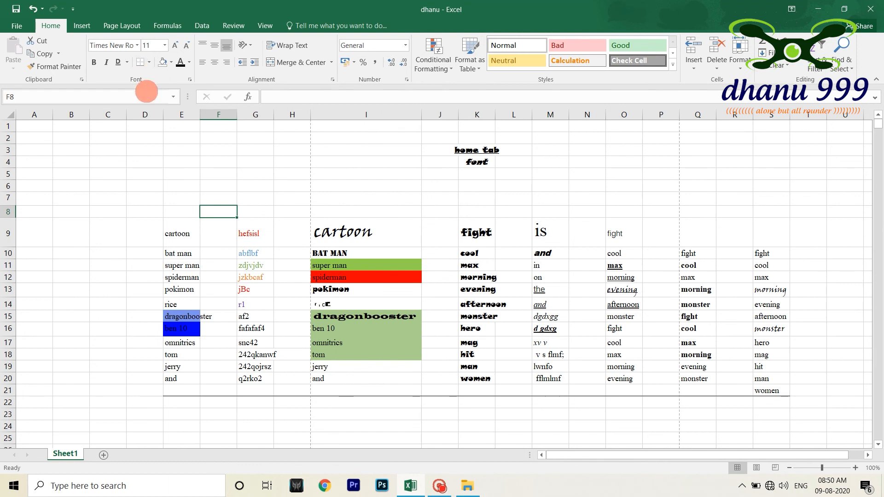
# Apply top and bottom borders to the larger range D8:T21.
pyautogui.click(149, 66)
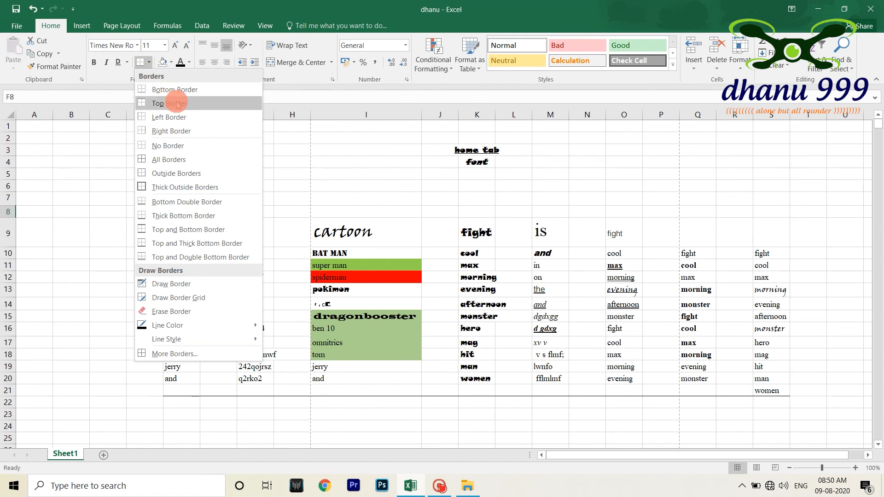
pyautogui.click(280, 233)
pyautogui.moveTo(150, 211); pyautogui.dragTo(793, 395)
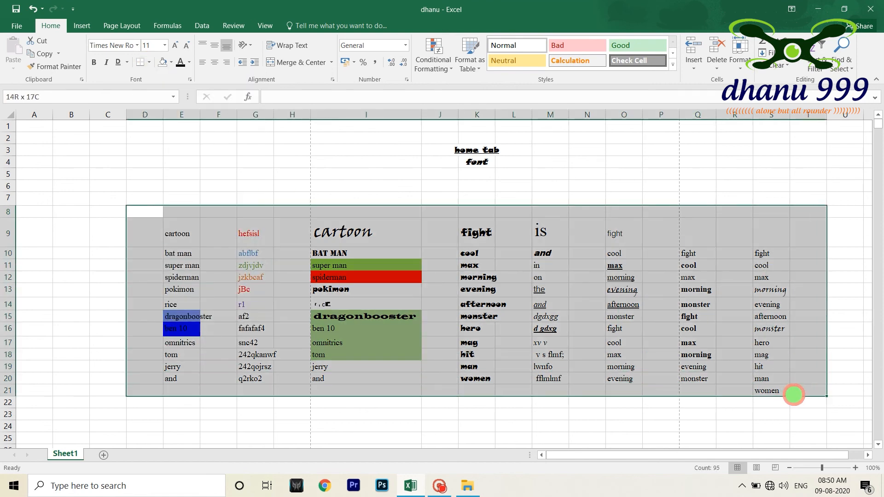
pyautogui.click(146, 63)
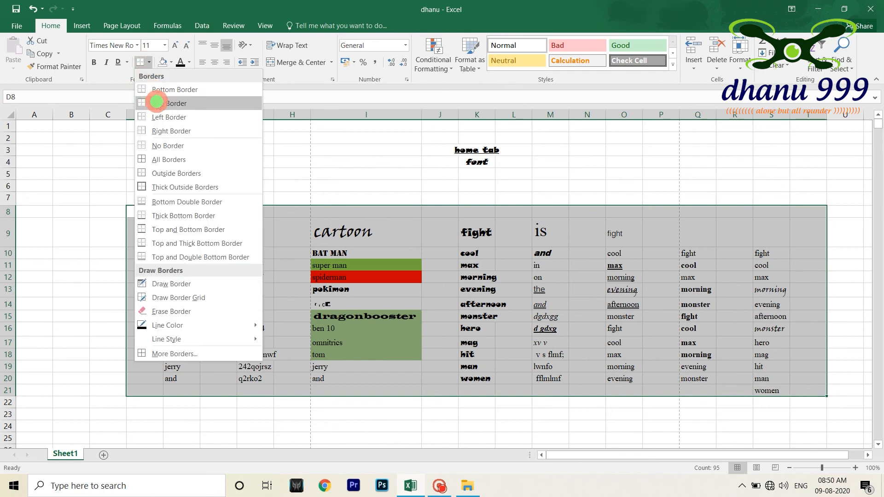
pyautogui.click(157, 103)
pyautogui.click(290, 228)
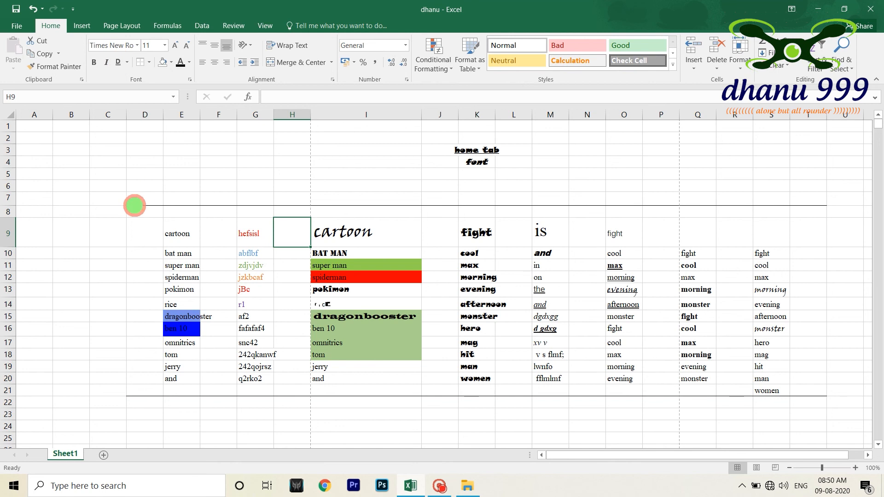
# Apply All Borders to the range D7:T22 and move the selection to cell C9.
pyautogui.moveTo(134, 201); pyautogui.dragTo(824, 403)
pyautogui.click(149, 62)
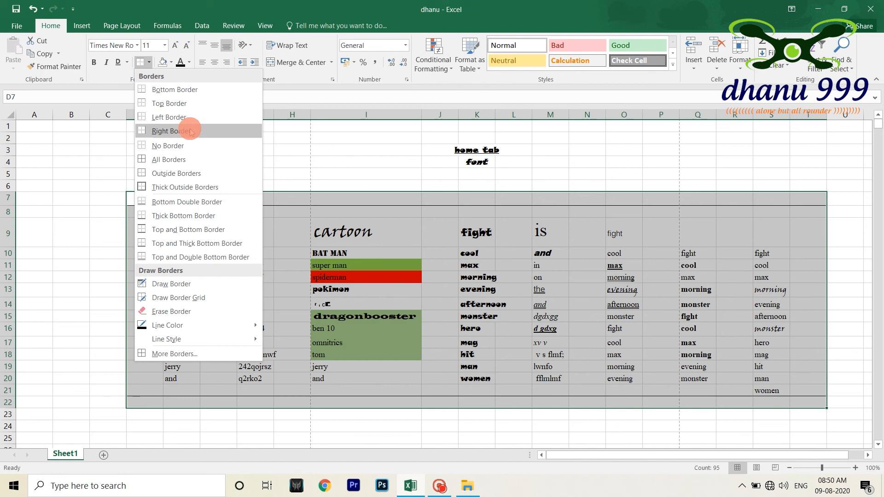
pyautogui.click(195, 159)
pyautogui.press('Left')
pyautogui.press('Down')
pyautogui.press('Down')
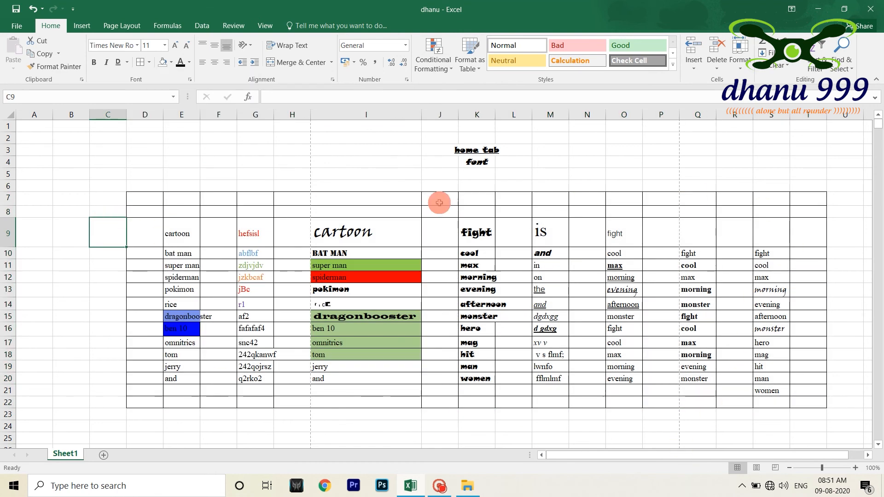
# Try Thick Outside Borders on the empty cell C9 and clear that cell's borders again.
pyautogui.click(148, 62)
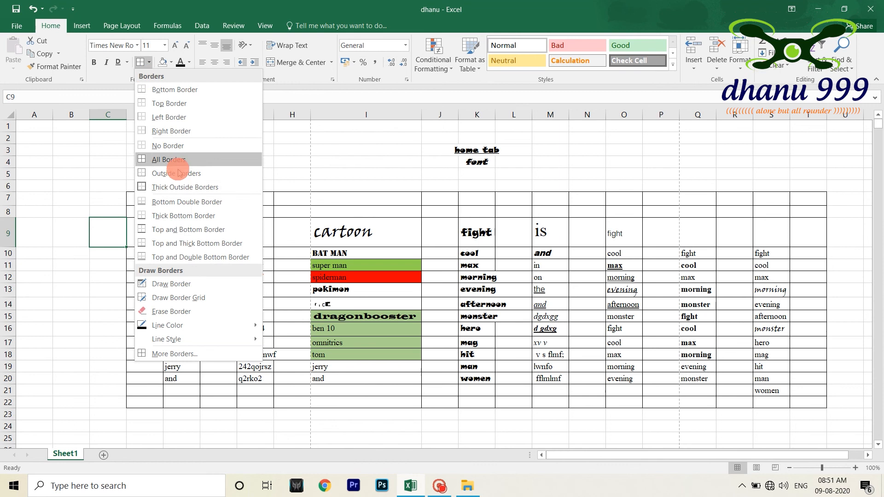
pyautogui.click(198, 192)
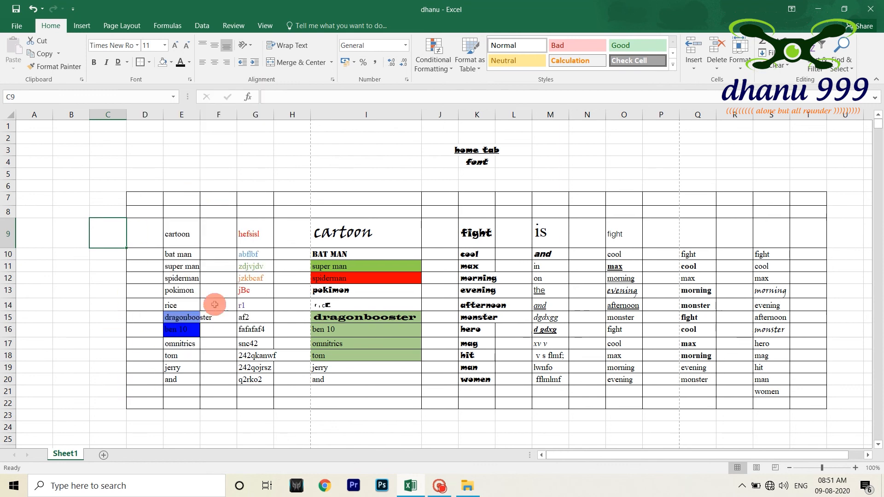
pyautogui.click(149, 62)
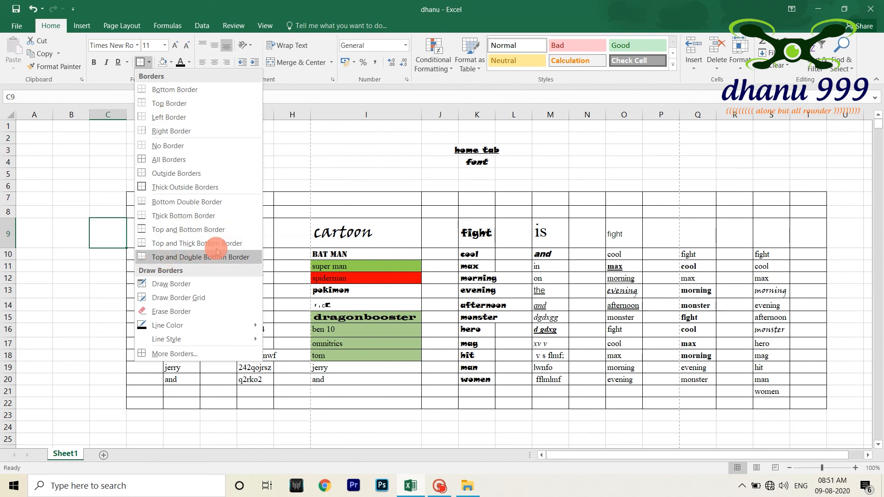
pyautogui.click(193, 146)
# Remove all borders from the range C6:T22 and deselect the table.
pyautogui.moveTo(103, 184); pyautogui.dragTo(823, 407)
pyautogui.click(148, 62)
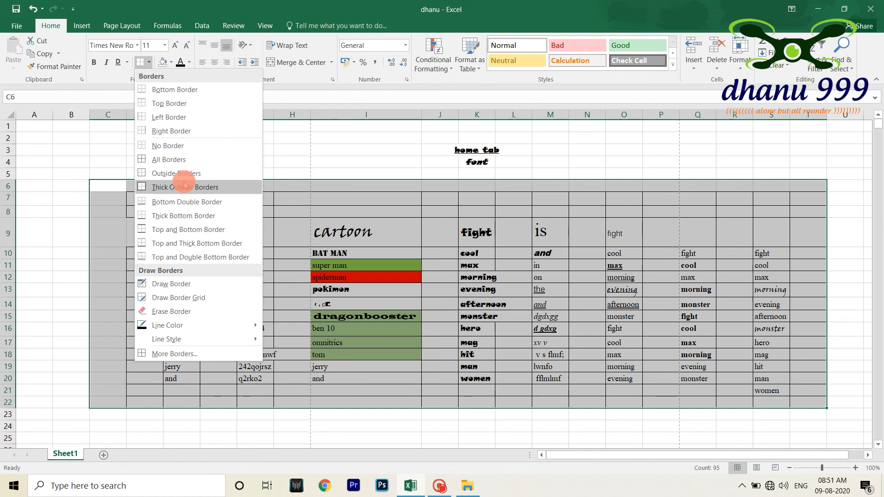
pyautogui.click(174, 147)
pyautogui.click(227, 223)
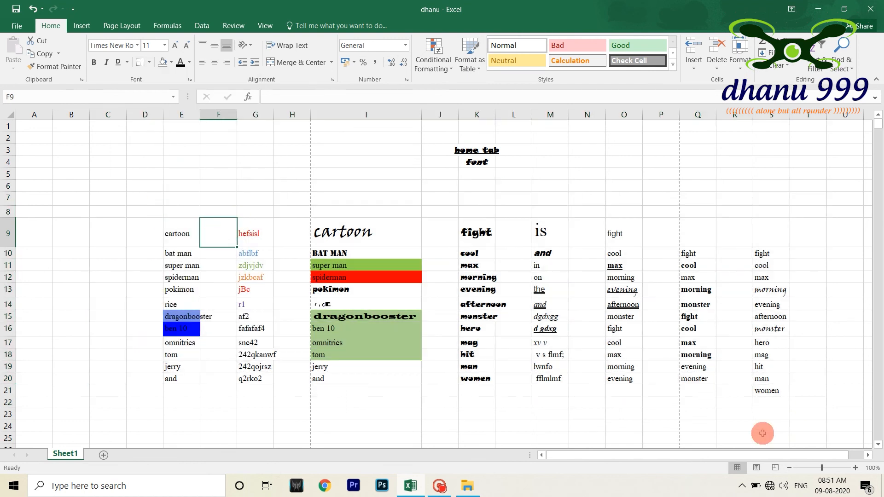
pyautogui.moveTo(157, 213); pyautogui.dragTo(787, 415)
pyautogui.click(742, 426)
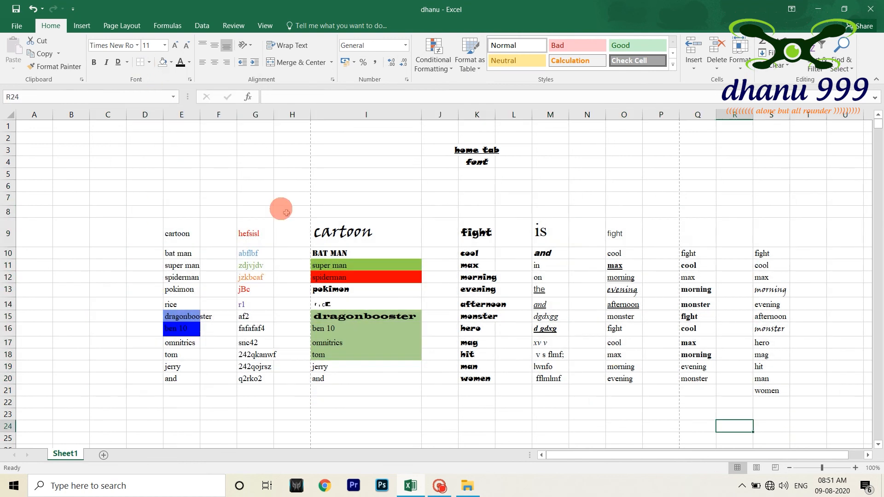
# Draw a border around cells E9:I9 with Draw Border and add vertical dividers between the cells E9 to H9.
pyautogui.click(148, 62)
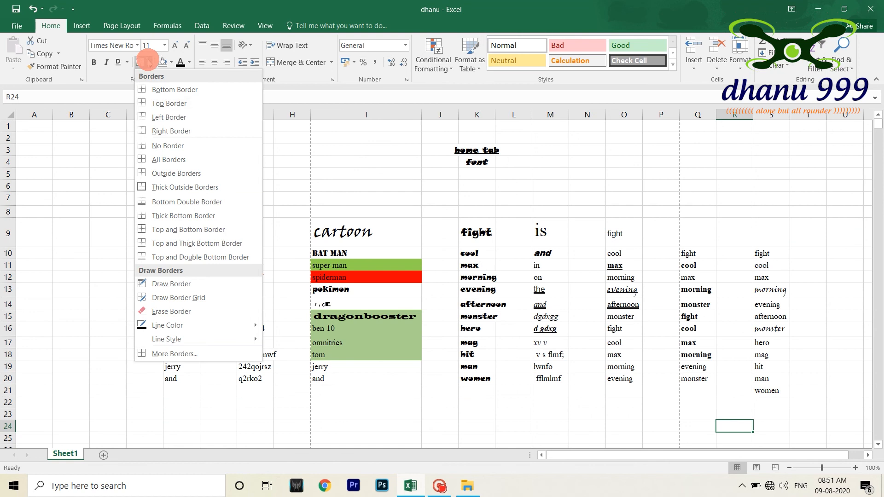
pyautogui.click(188, 284)
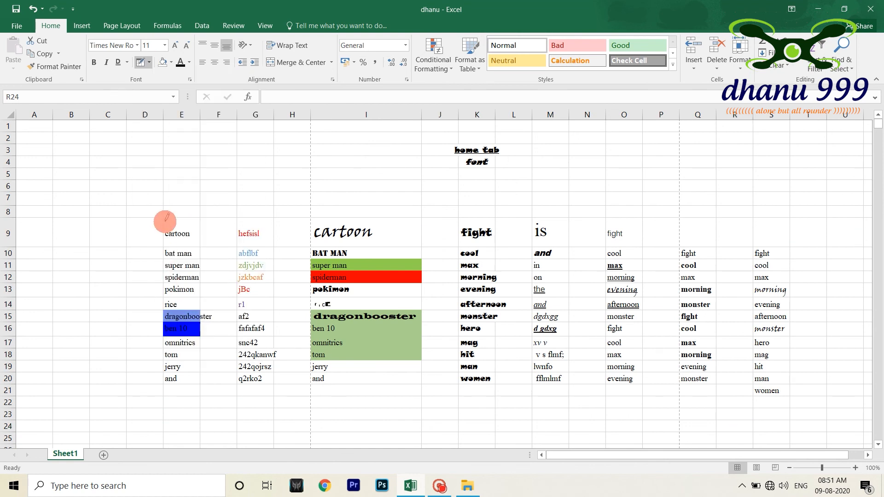
pyautogui.moveTo(165, 217)
pyautogui.mouseDown()
pyautogui.moveTo(179, 236)
pyautogui.moveTo(299, 243)
pyautogui.moveTo(339, 230)
pyautogui.moveTo(405, 239)
pyautogui.mouseUp()
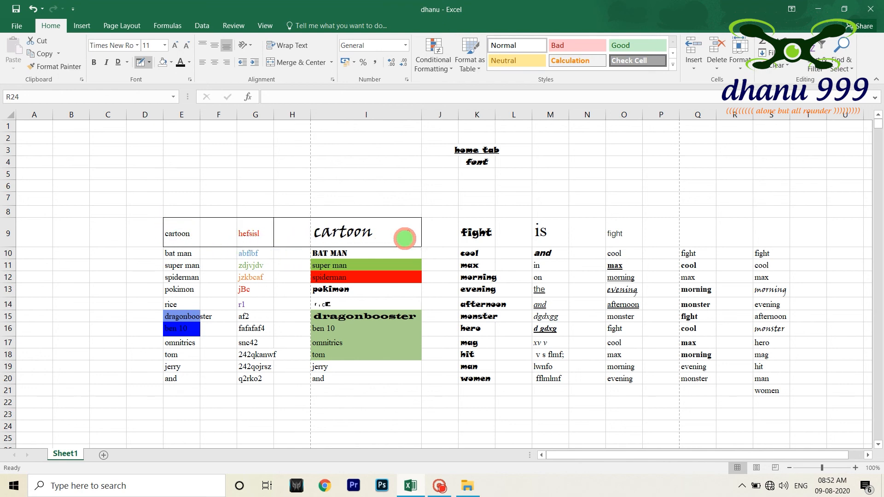
pyautogui.click(237, 231)
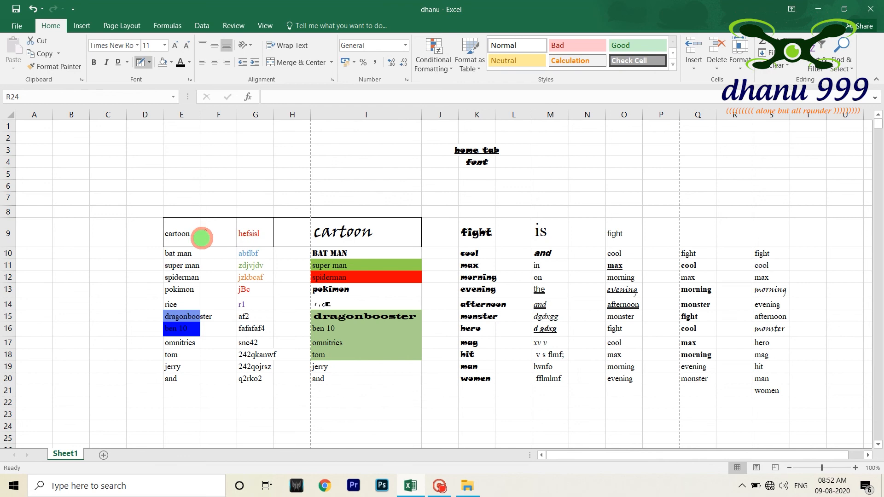
pyautogui.click(201, 236)
# Extend the drawn row 9 border across to column R and add vertical dividers between the cells from K to P.
pyautogui.moveTo(419, 222)
pyautogui.mouseDown()
pyautogui.moveTo(613, 229)
pyautogui.moveTo(480, 230)
pyautogui.mouseUp()
pyautogui.click(501, 227)
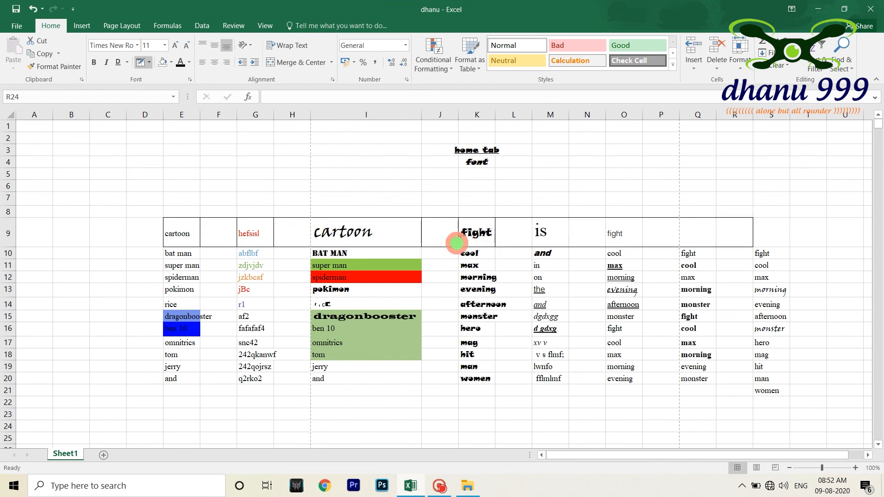
pyautogui.click(538, 230)
pyautogui.click(557, 241)
pyautogui.click(598, 229)
pyautogui.click(641, 232)
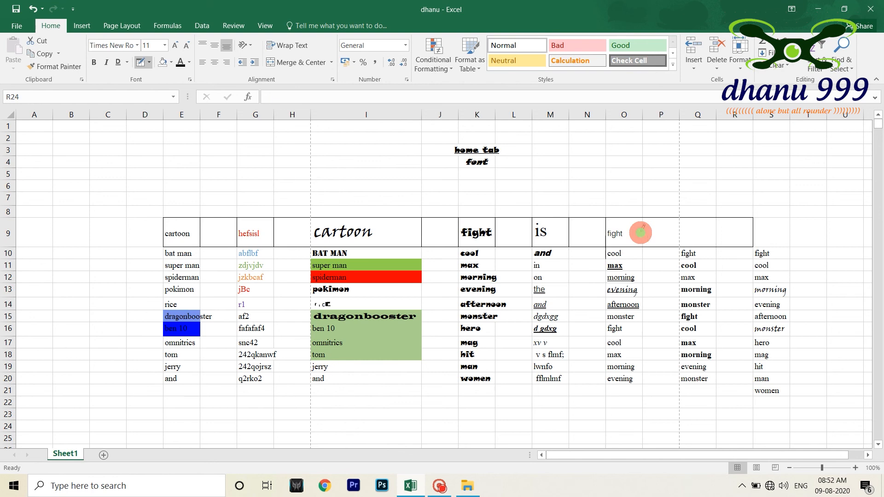
pyautogui.click(678, 231)
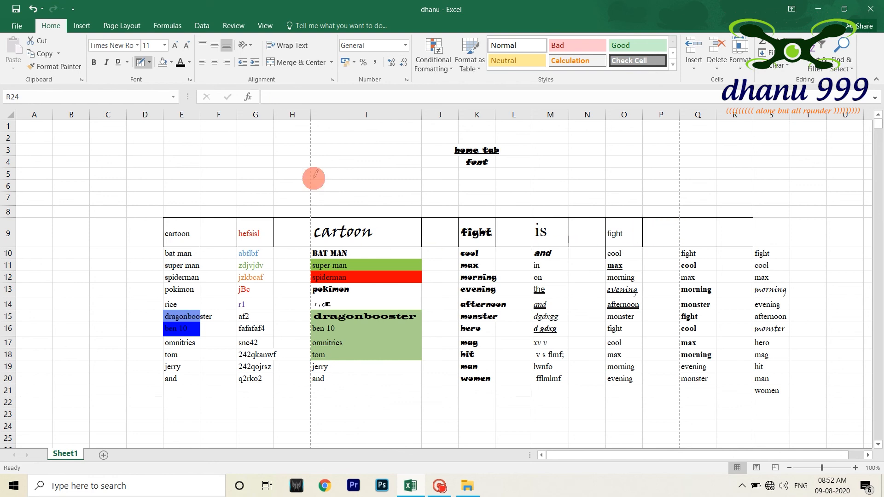
# Draw border grids with Draw Border Grid over the cells from E12 to H14 and over M12:P16.
pyautogui.click(150, 65)
pyautogui.click(179, 275)
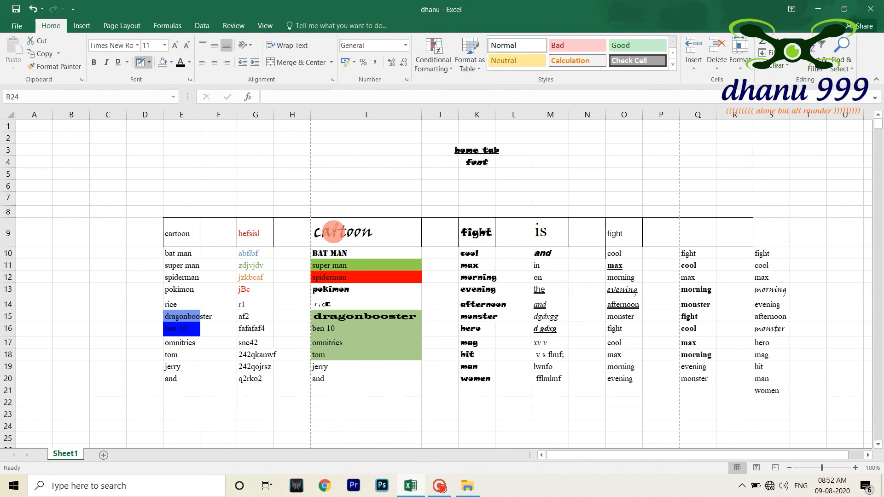
pyautogui.click(150, 64)
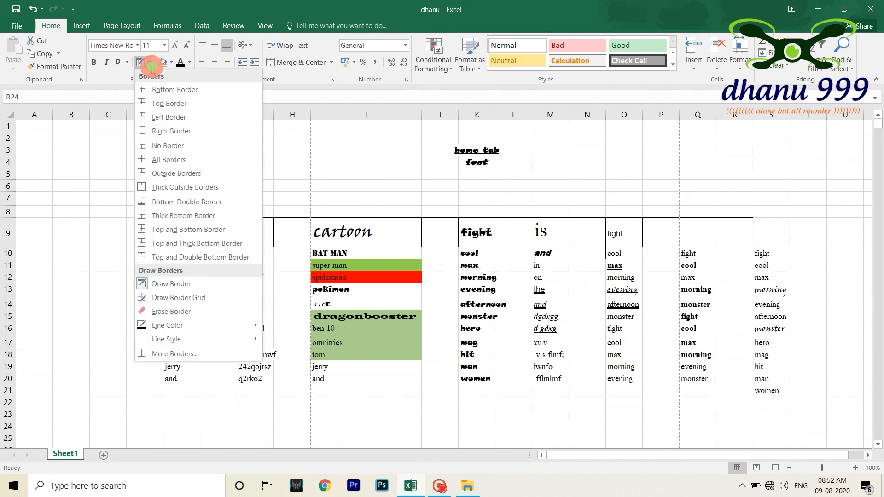
pyautogui.click(195, 299)
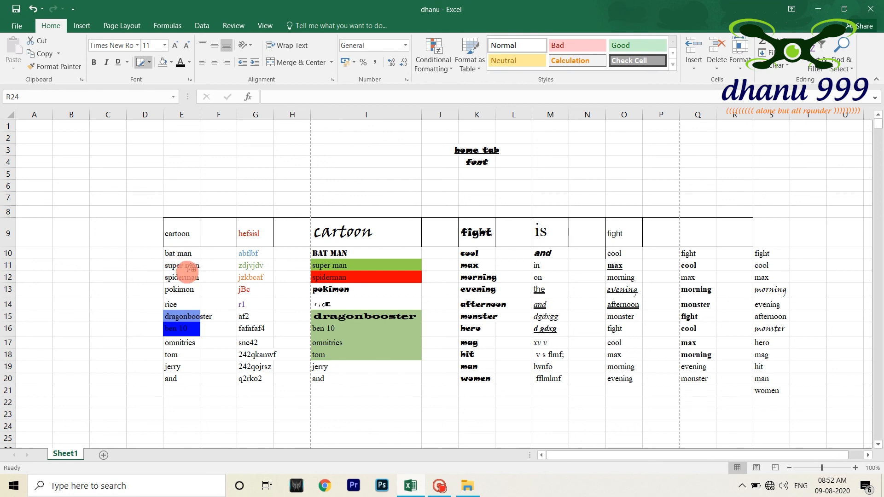
pyautogui.moveTo(186, 271); pyautogui.dragTo(286, 304)
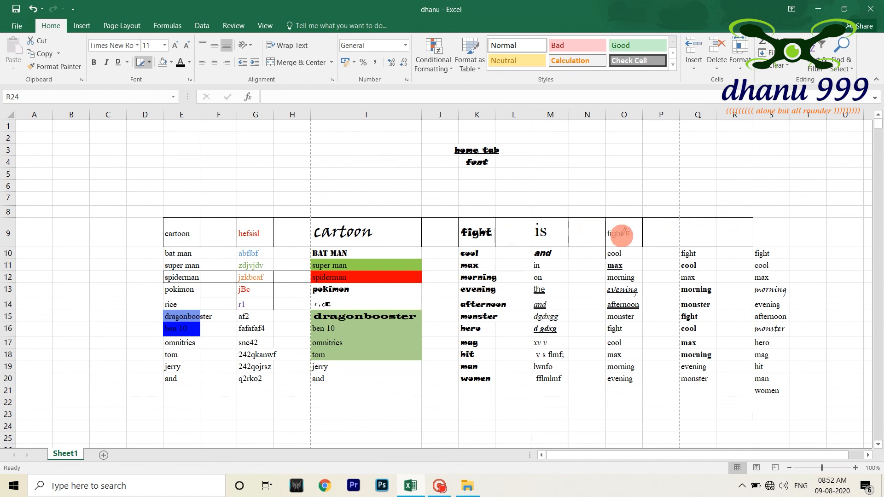
pyautogui.moveTo(570, 286); pyautogui.dragTo(669, 332)
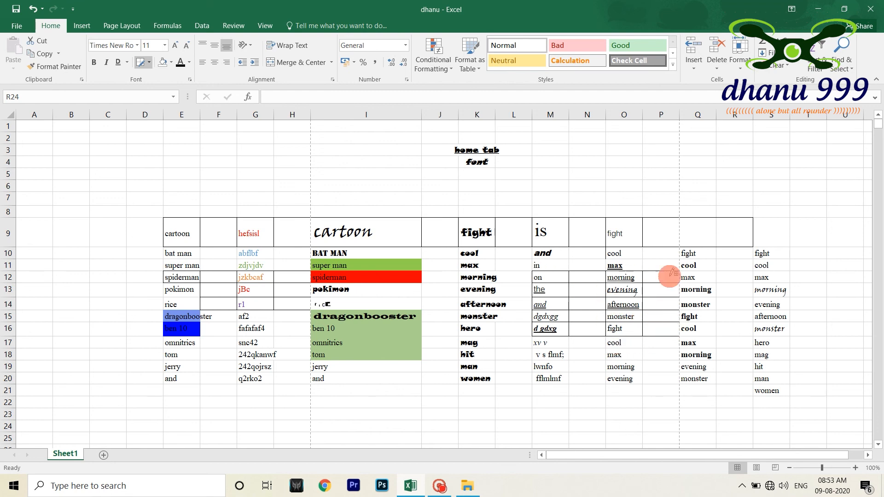
# Erase the drawn borders from E9:I9 and from the upper part of the grid in columns M to P with Erase Border.
pyautogui.click(148, 63)
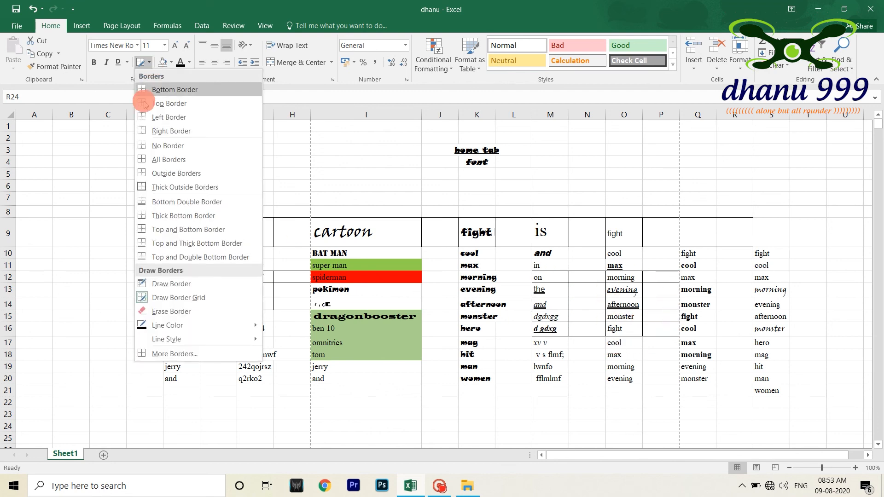
pyautogui.click(161, 317)
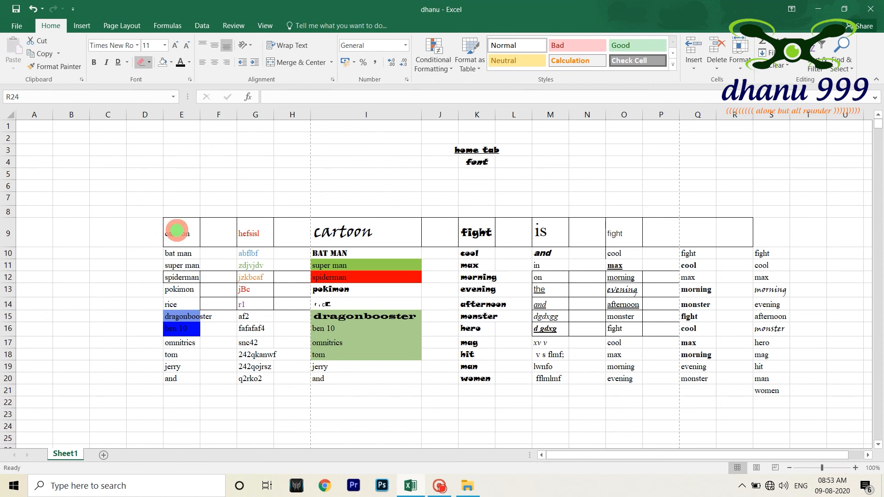
pyautogui.moveTo(166, 218)
pyautogui.mouseDown()
pyautogui.moveTo(251, 241)
pyautogui.moveTo(400, 253)
pyautogui.moveTo(442, 221)
pyautogui.moveTo(736, 253)
pyautogui.moveTo(434, 324)
pyautogui.mouseUp()
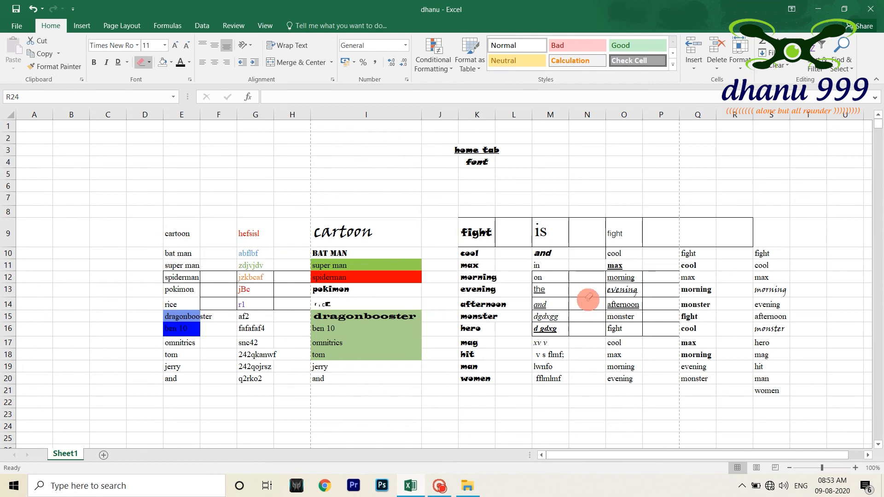
pyautogui.moveTo(577, 290)
pyautogui.mouseDown()
pyautogui.moveTo(615, 315)
pyautogui.moveTo(566, 263)
pyautogui.moveTo(617, 310)
pyautogui.moveTo(636, 278)
pyautogui.mouseUp()
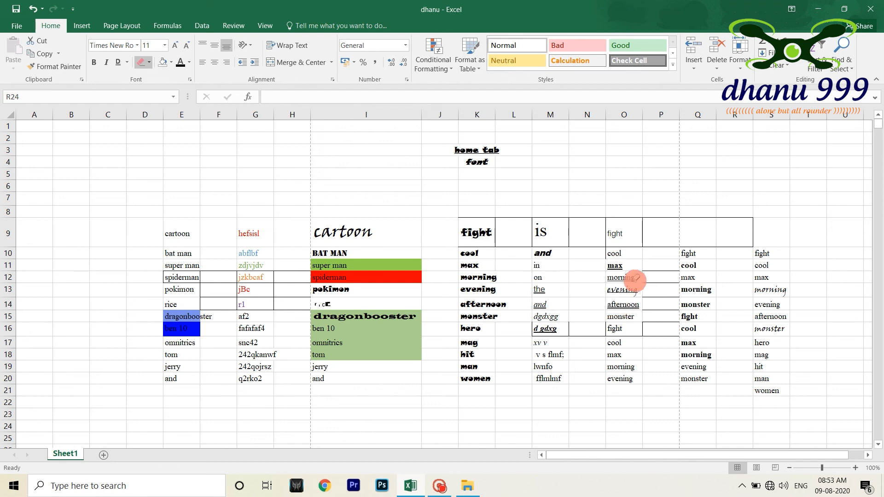
pyautogui.click(659, 272)
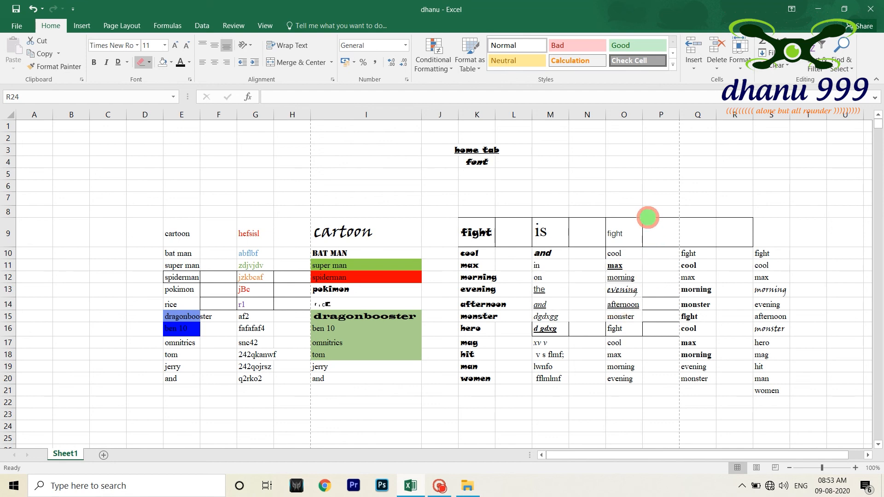
# Erase the borders around O9:R9, along the top edge of K9:N9 and around M16:P16.
pyautogui.moveTo(635, 219); pyautogui.dragTo(742, 214)
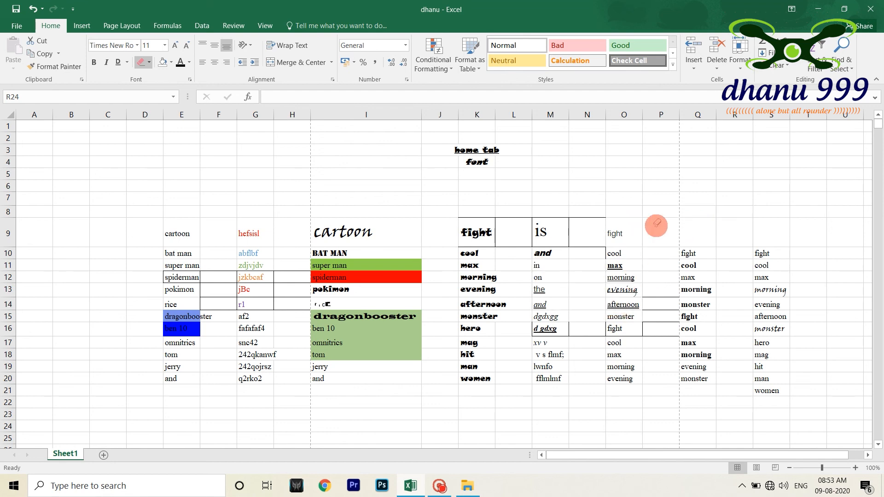
pyautogui.moveTo(458, 218); pyautogui.dragTo(617, 222)
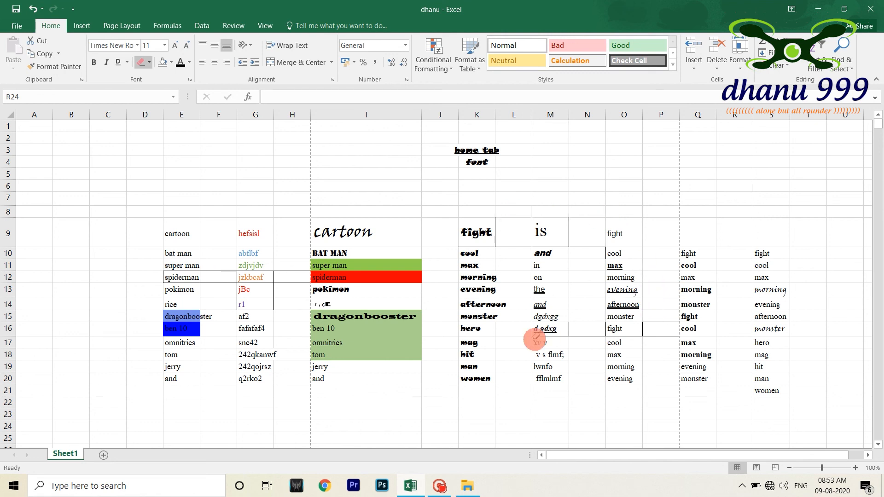
pyautogui.moveTo(537, 339); pyautogui.dragTo(677, 331)
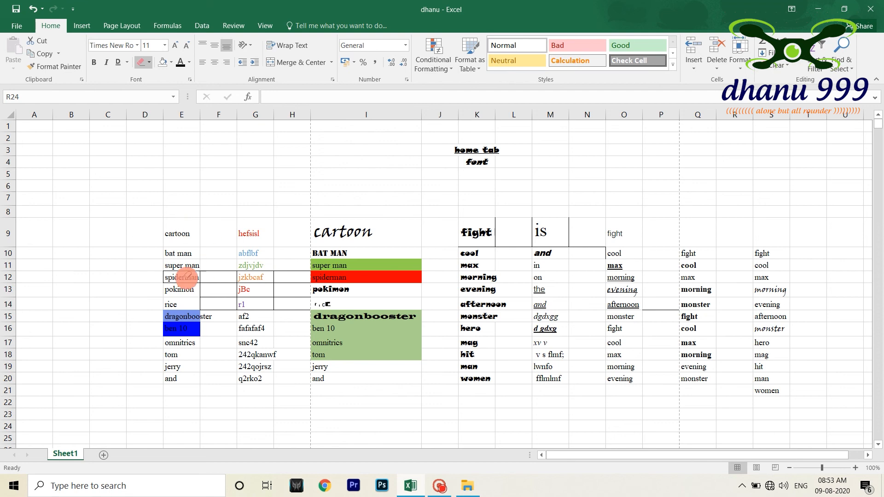
# Set the border line colour to red and draw a border grid over E9:H14.
pyautogui.click(136, 69)
pyautogui.click(150, 65)
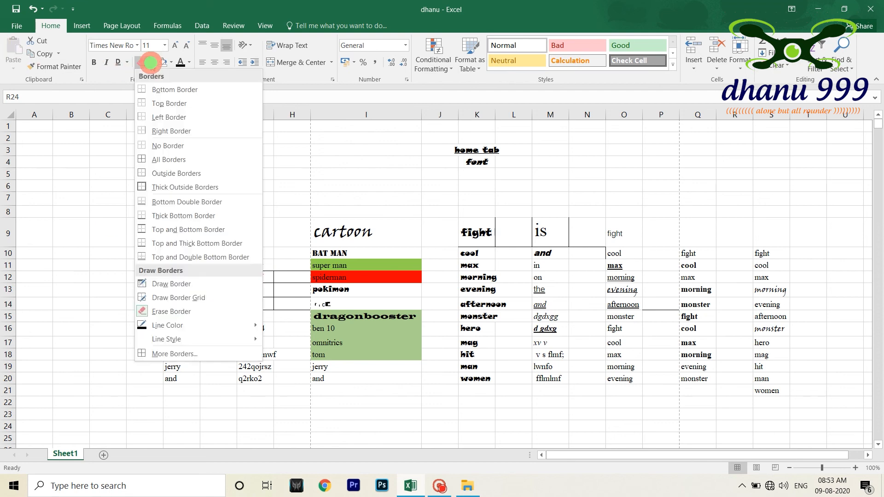
pyautogui.moveTo(194, 330)
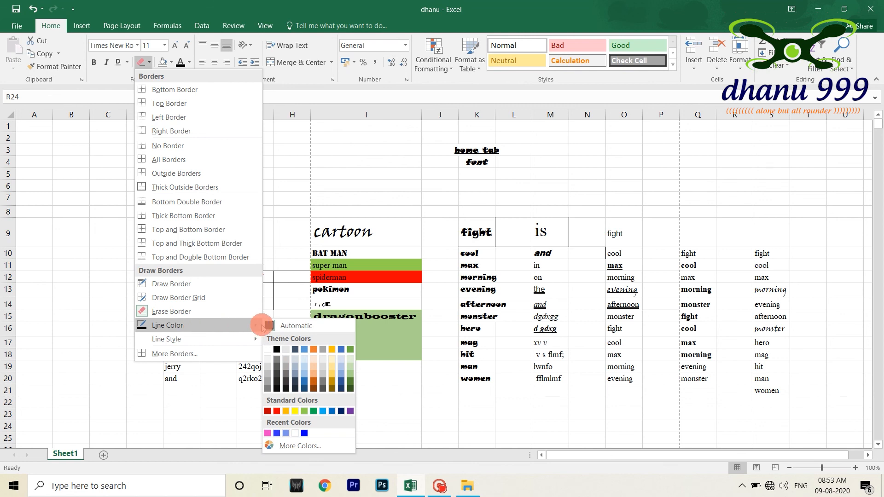
pyautogui.click(279, 411)
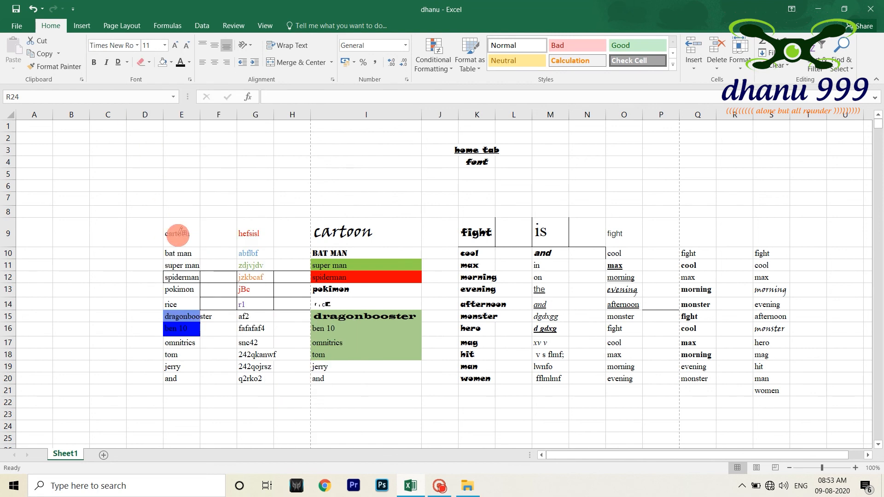
pyautogui.moveTo(164, 218)
pyautogui.mouseDown()
pyautogui.moveTo(249, 275)
pyautogui.moveTo(307, 300)
pyautogui.mouseUp()
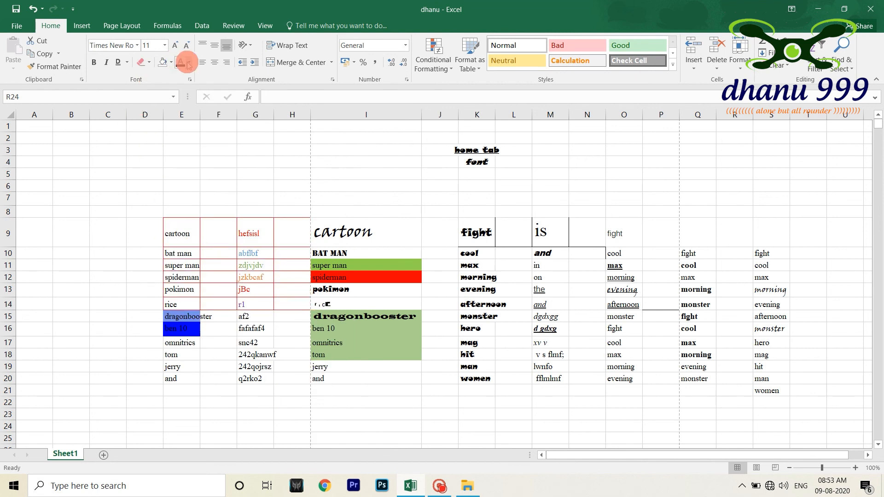
# Choose the thick dashed line style and draw a red border grid over K9:S20.
pyautogui.click(148, 65)
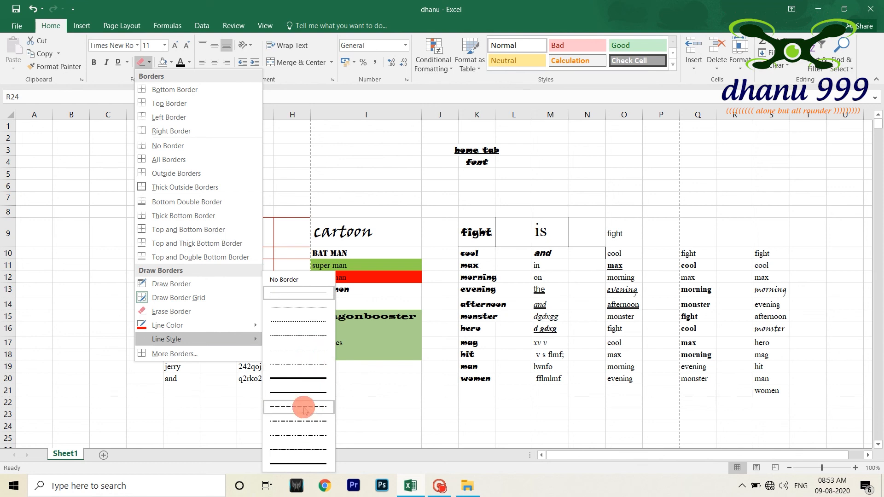
pyautogui.click(304, 408)
pyautogui.moveTo(466, 234)
pyautogui.mouseDown()
pyautogui.moveTo(722, 310)
pyautogui.moveTo(767, 386)
pyautogui.mouseUp()
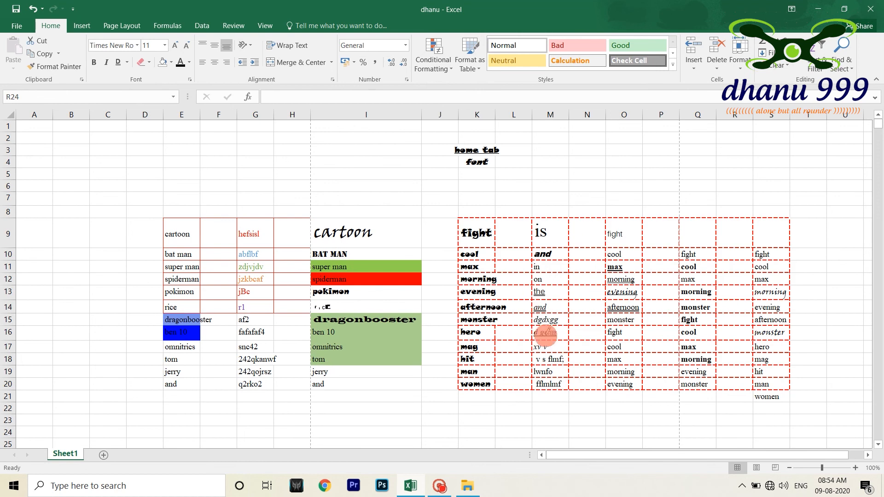
# Change the border line style to the fine dotted line and switch off border drawing.
pyautogui.click(148, 62)
pyautogui.moveTo(212, 340)
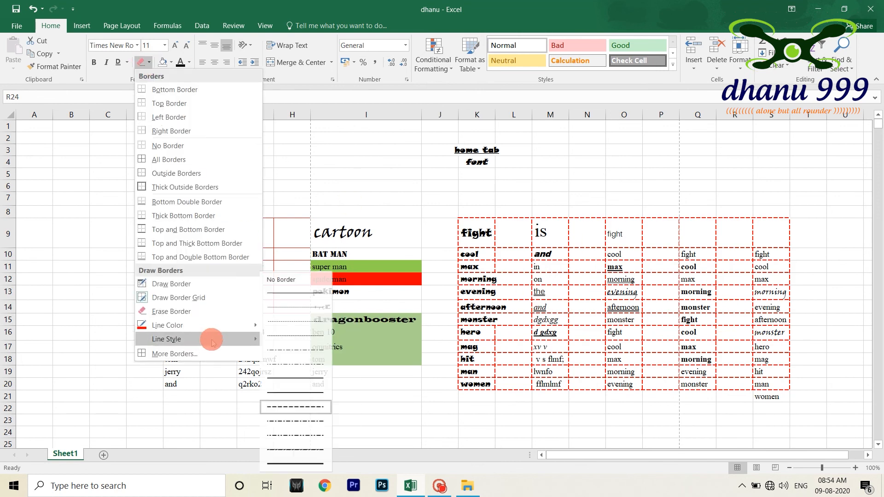
pyautogui.click(290, 321)
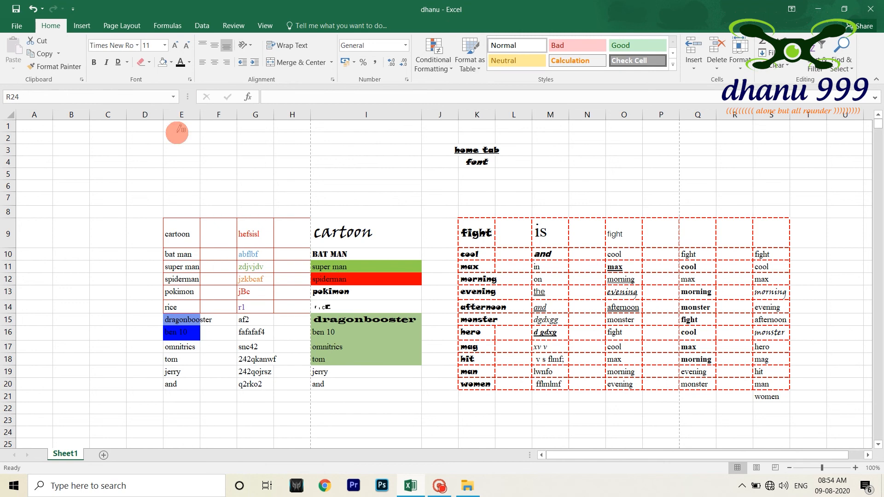
pyautogui.click(151, 63)
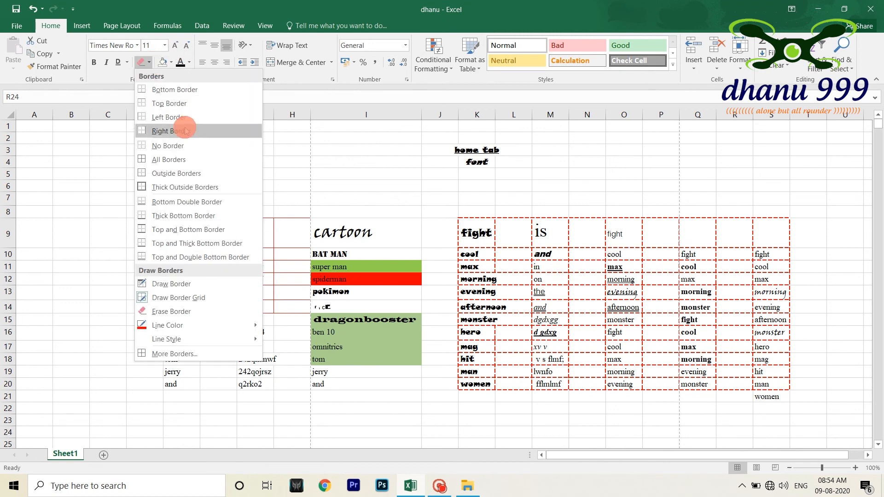
pyautogui.click(181, 154)
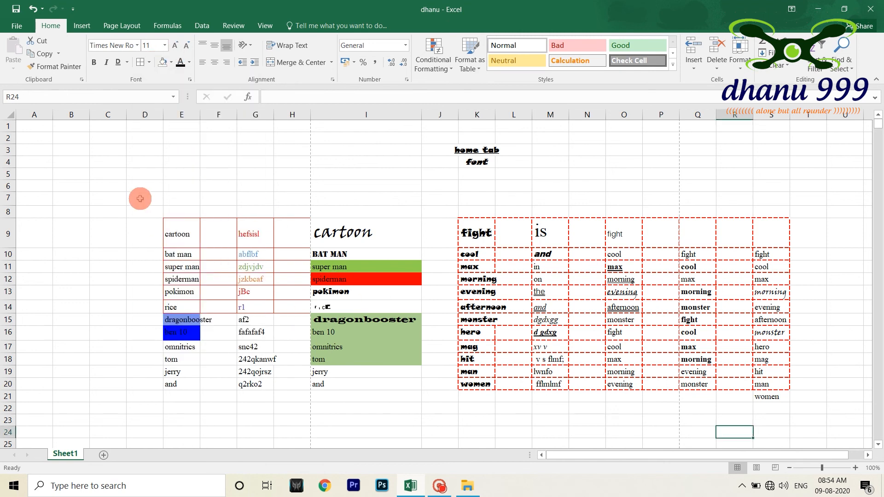
# Select the range D8:S22 and choose the fine dotted border line style again.
pyautogui.moveTo(140, 211); pyautogui.dragTo(778, 404)
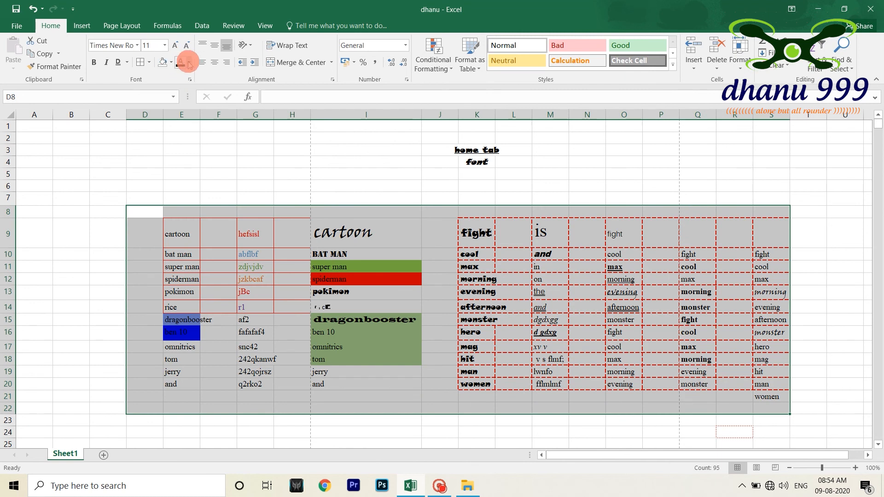
pyautogui.click(149, 62)
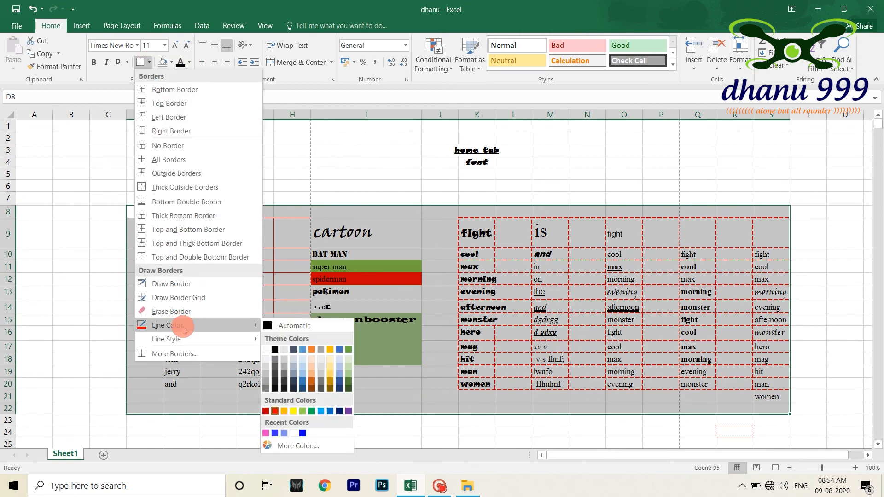
pyautogui.moveTo(248, 339)
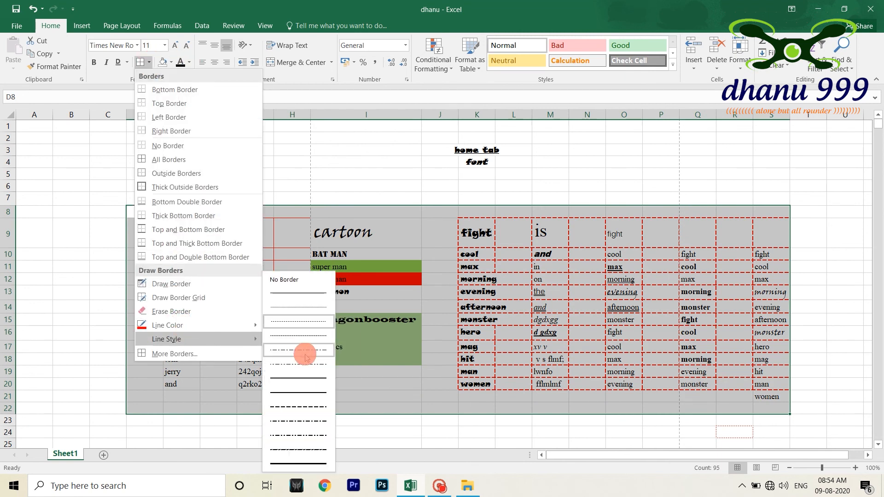
pyautogui.click(297, 325)
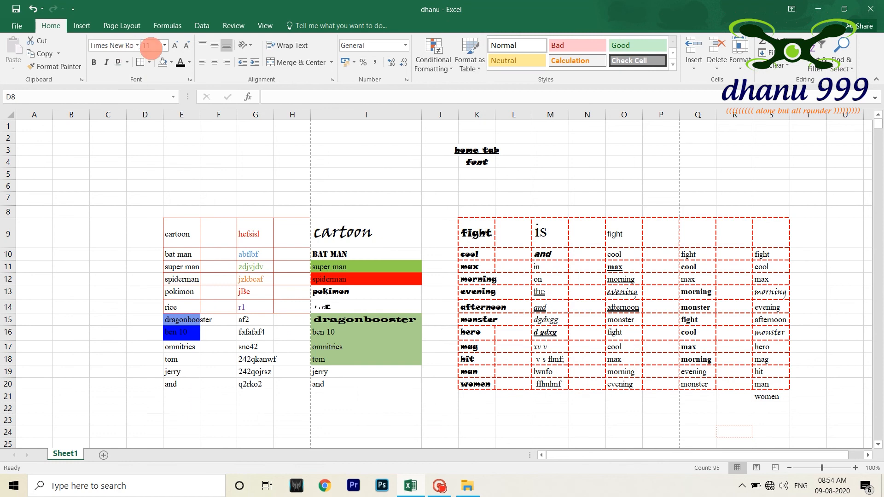
# Apply all borders to the range D8:S22 using the current red fine dotted line.
pyautogui.click(188, 65)
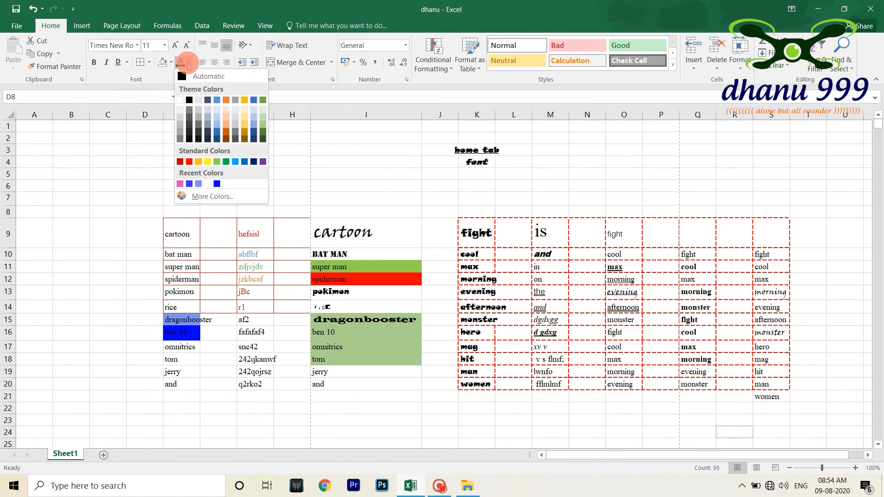
pyautogui.click(148, 62)
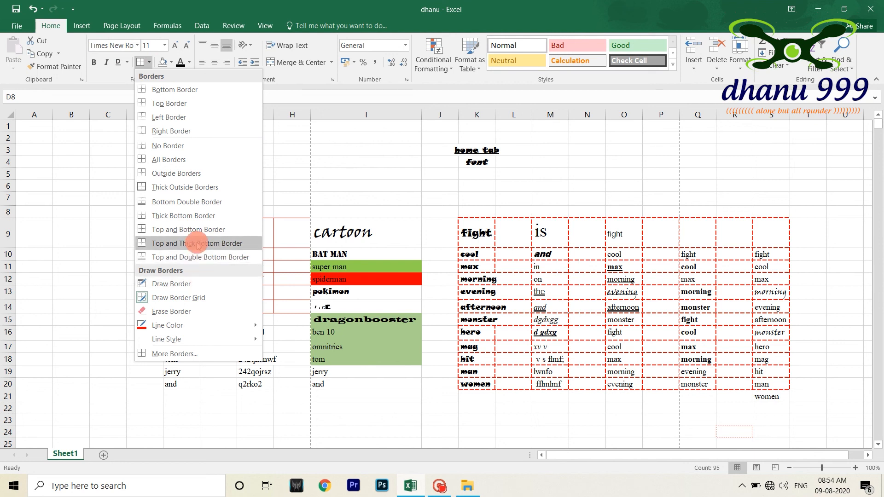
pyautogui.click(178, 159)
pyautogui.click(394, 306)
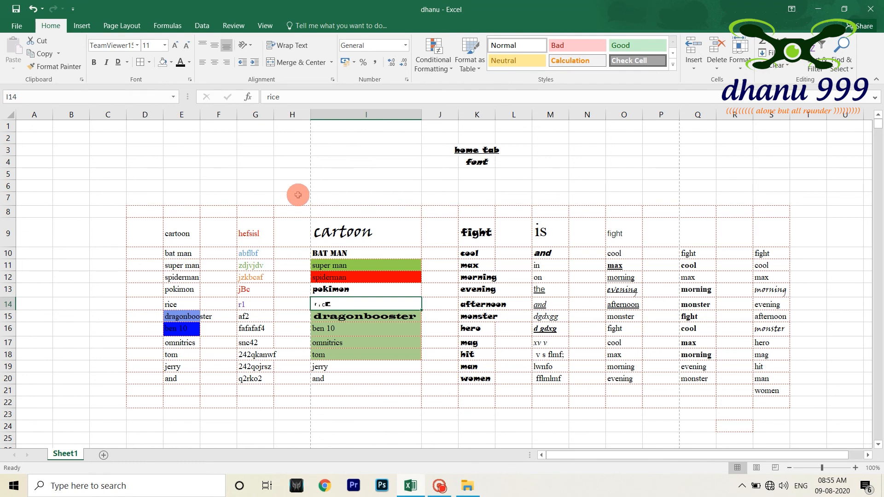
# Fill the cells G9:G20 with a light blue theme colour.
pyautogui.moveTo(253, 233); pyautogui.dragTo(265, 376)
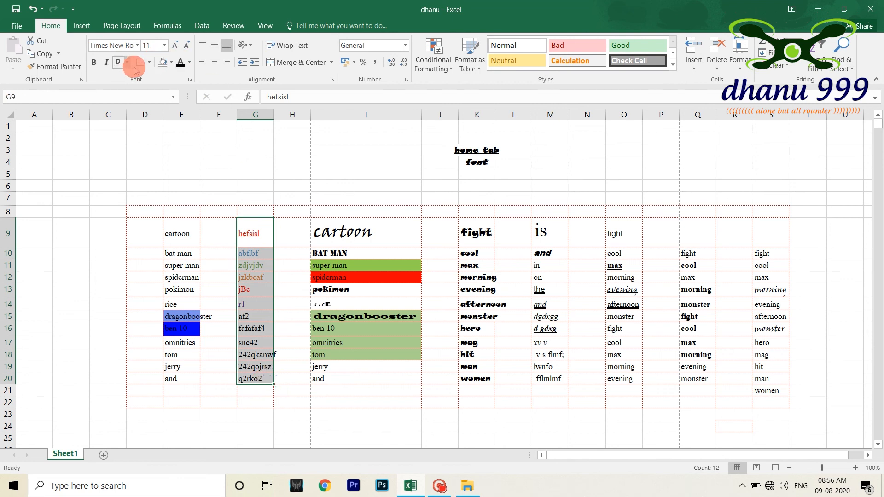
pyautogui.click(171, 63)
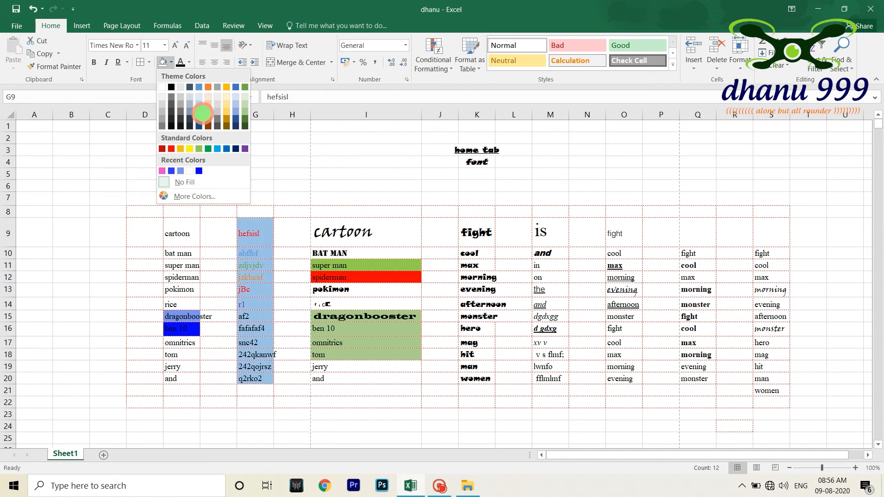
pyautogui.click(199, 103)
# Open the Format Cells dialog for cell G11 and examine its font, border and fill settings.
pyautogui.click(256, 266)
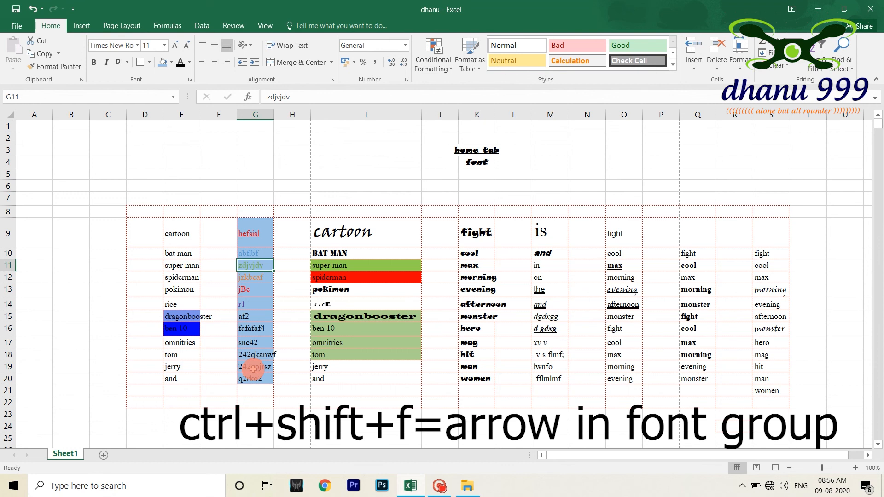
pyautogui.hotkey('ctrl', 'shift', 'f')
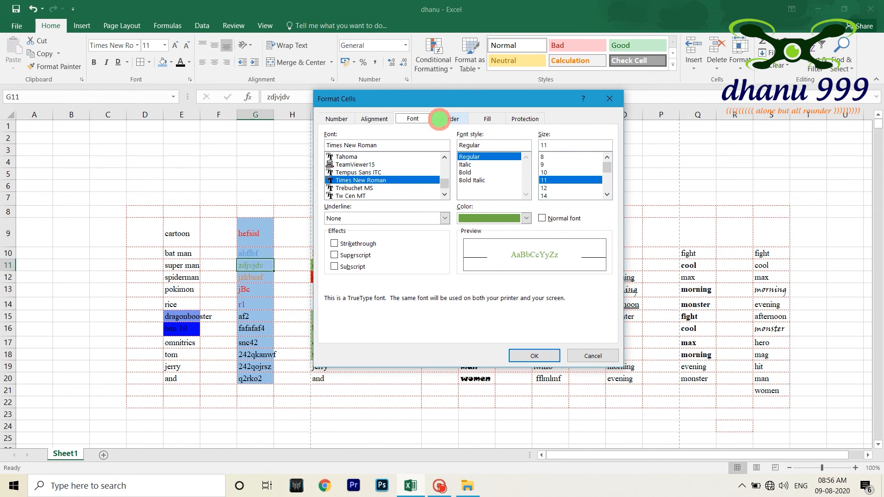
pyautogui.click(439, 119)
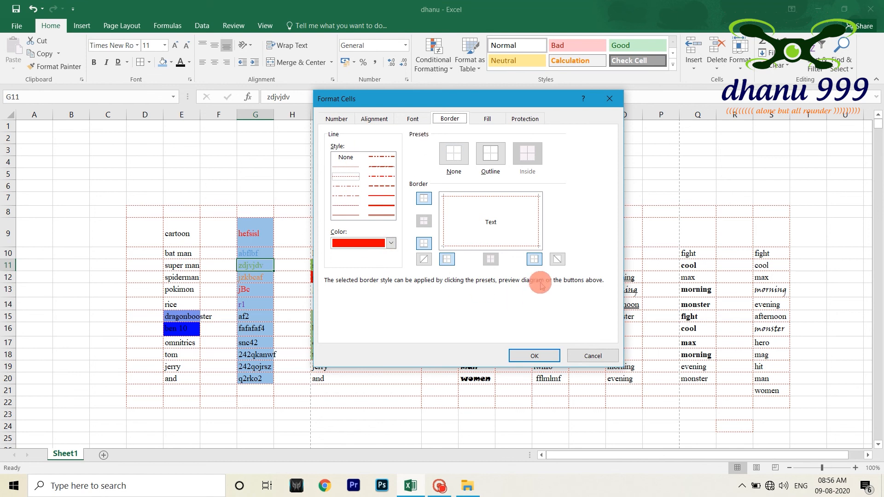
pyautogui.click(493, 121)
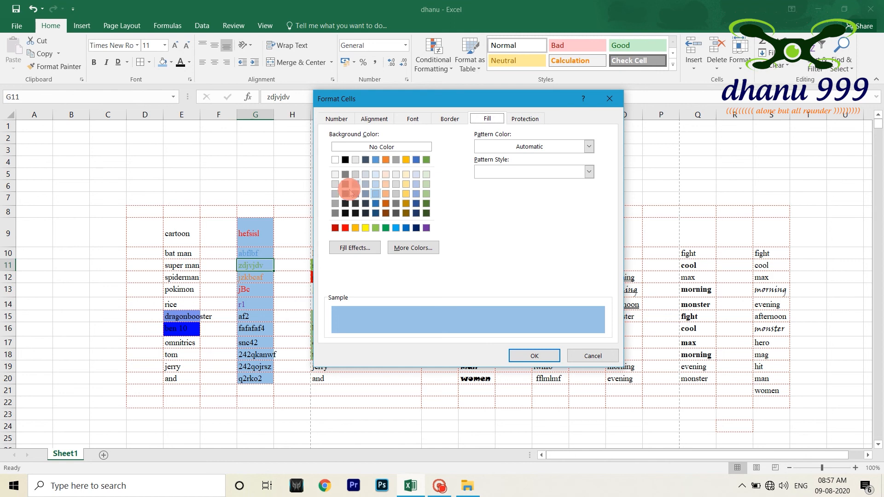